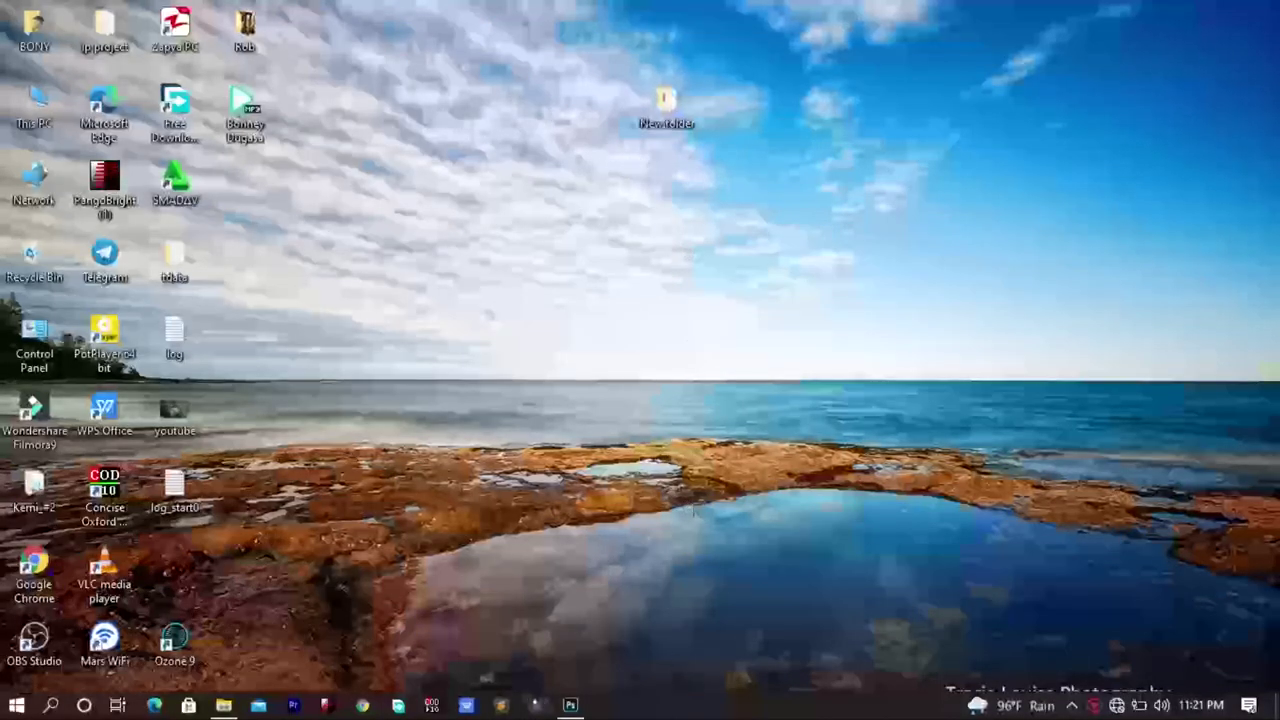
Restore the Photoshop window with the blank Untitled-1 canvas from the taskbar.
click(571, 706)
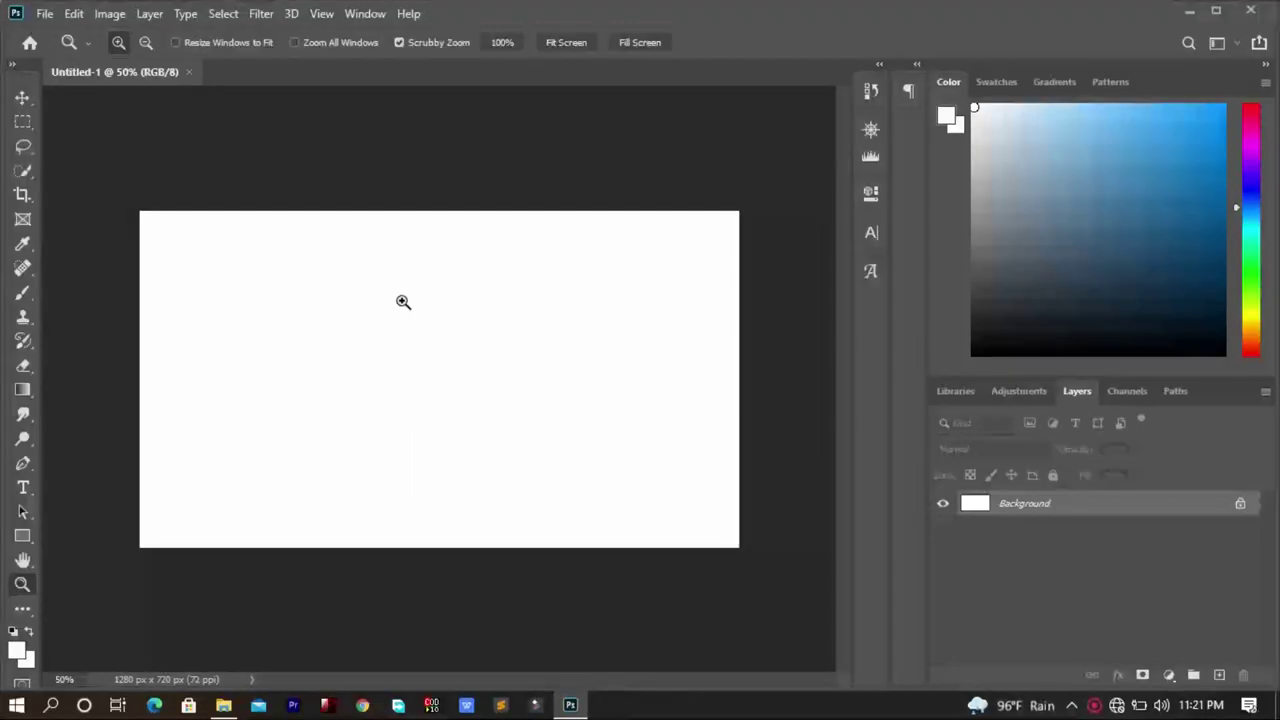
Place the man-on-phone photo from Downloads and enlarge it to about 206% to fill the canvas.
click(223, 705)
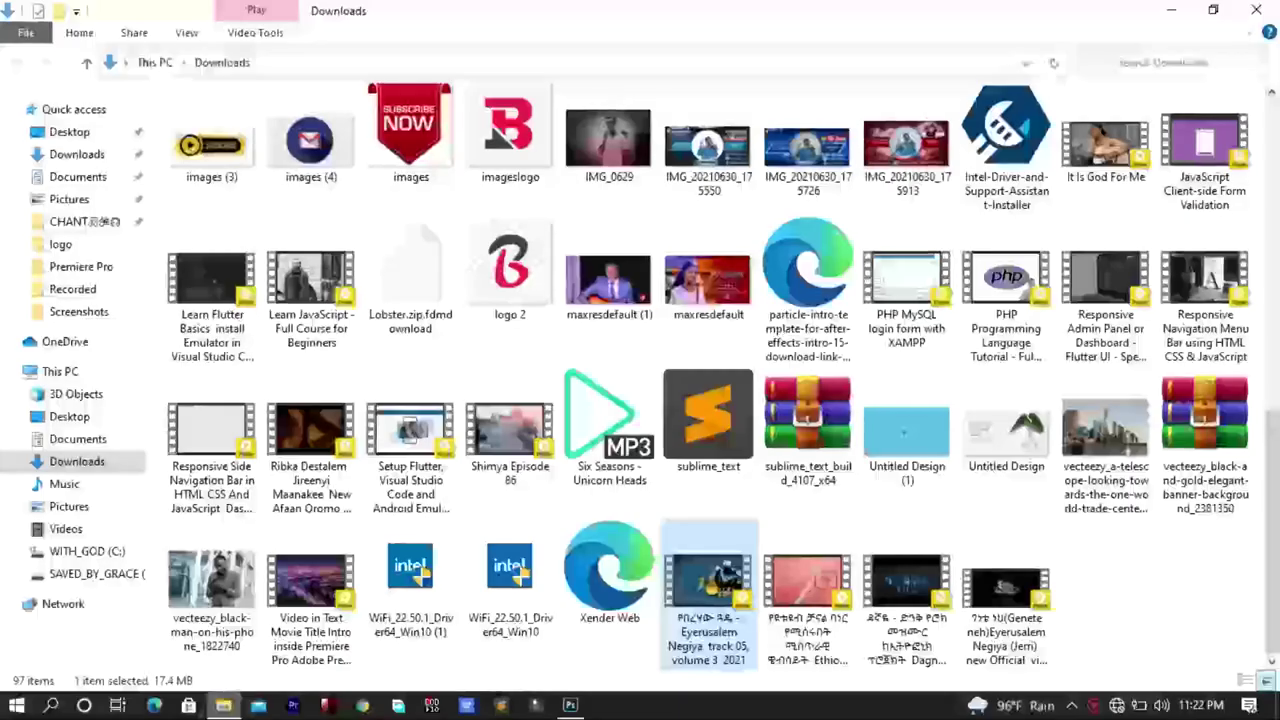
mouse_move(211, 580)
mouse_down()
mouse_move(585, 710)
mouse_move(433, 371)
mouse_up()
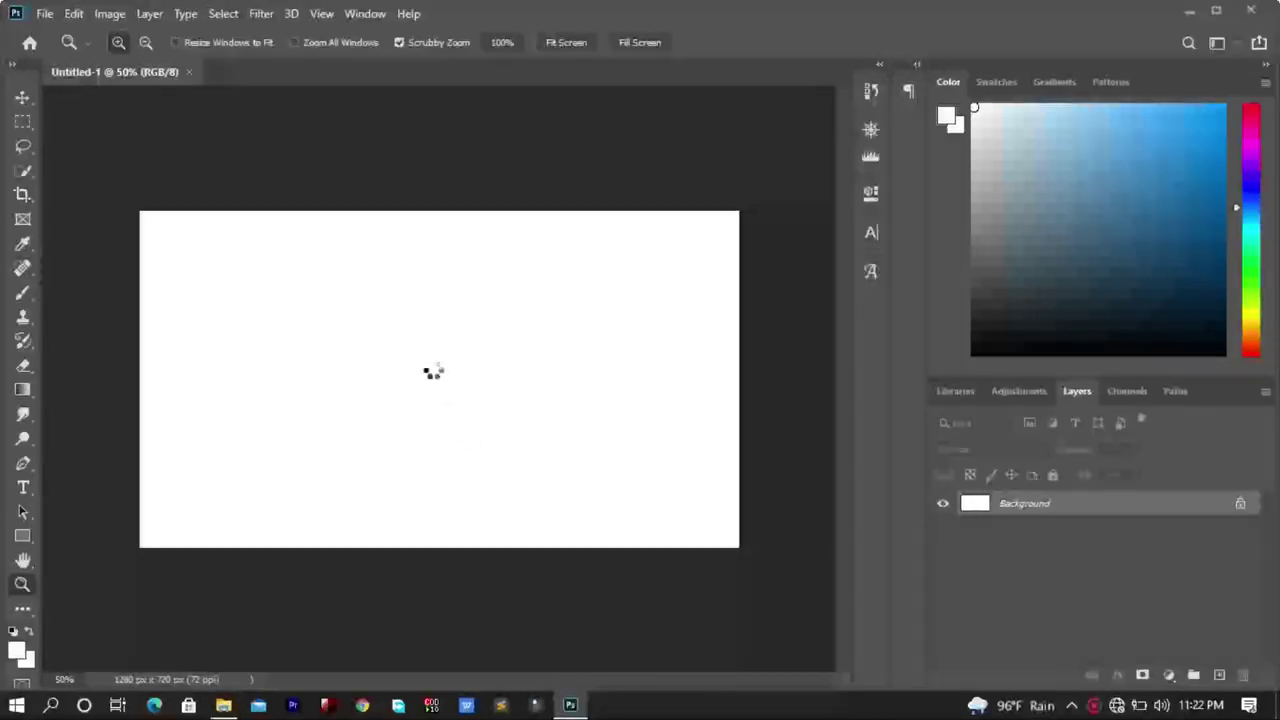
drag(591, 277, 738, 215)
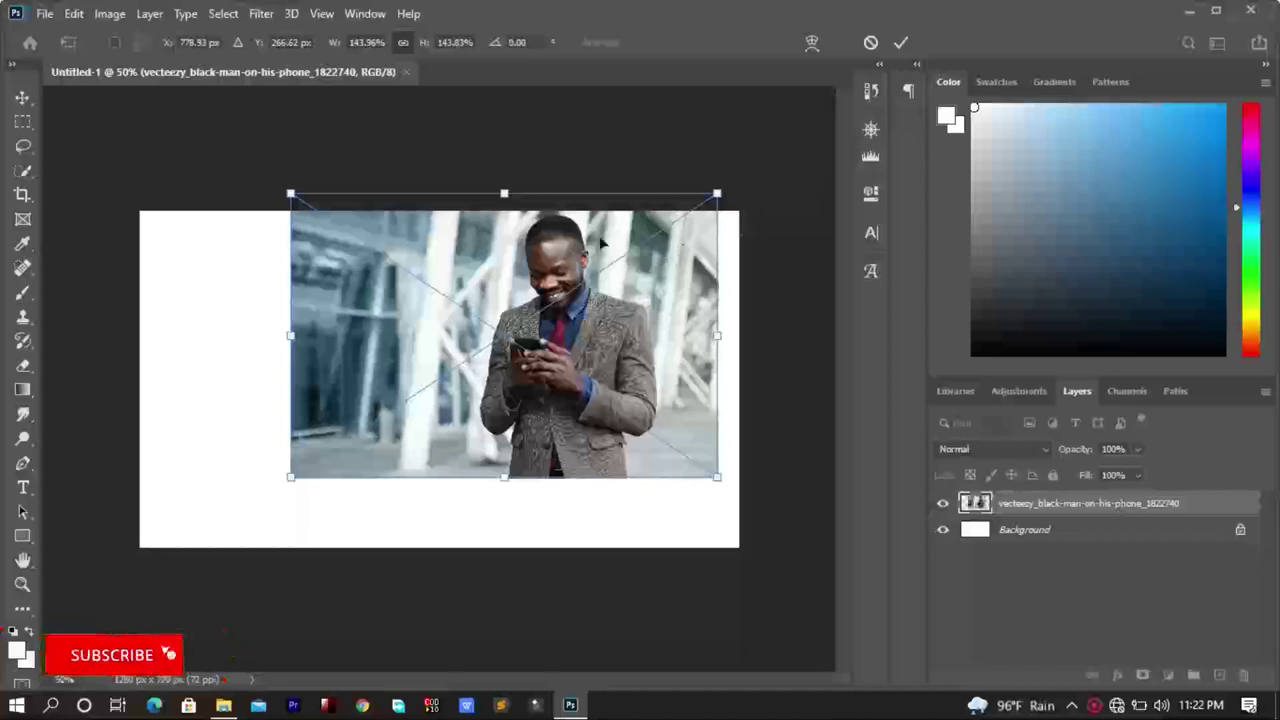
drag(577, 249, 597, 266)
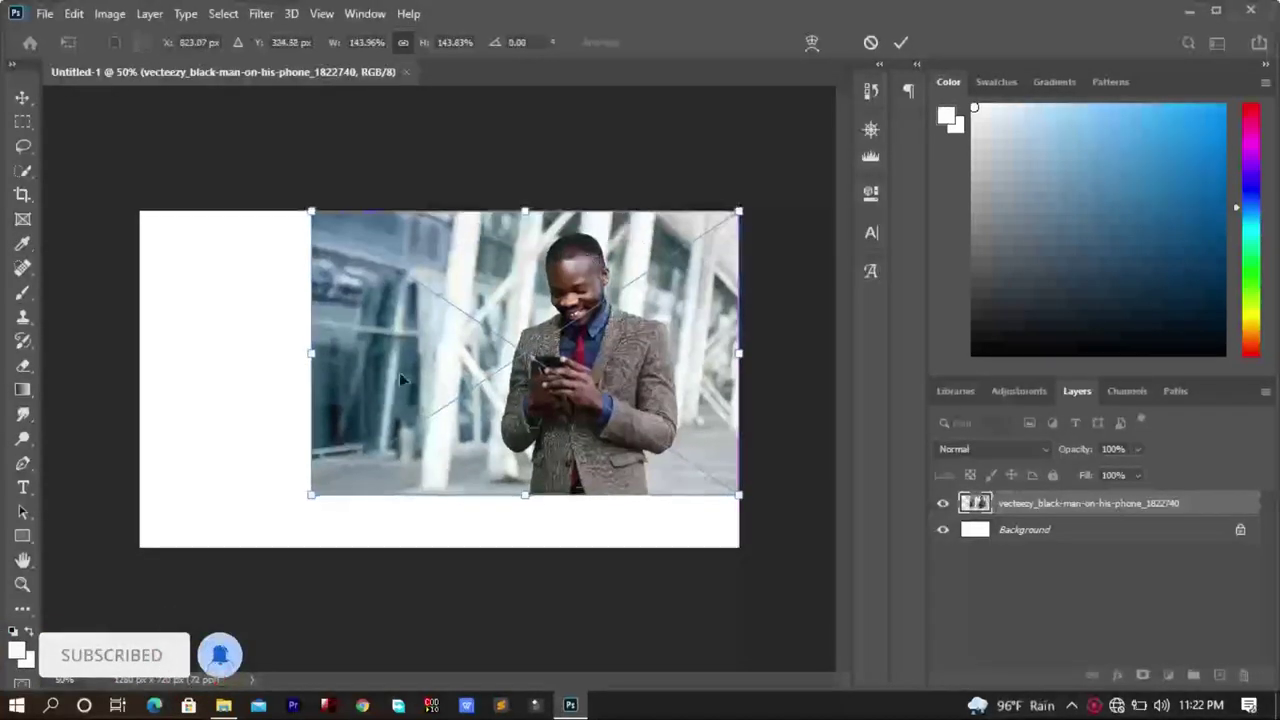
drag(313, 353, 172, 353)
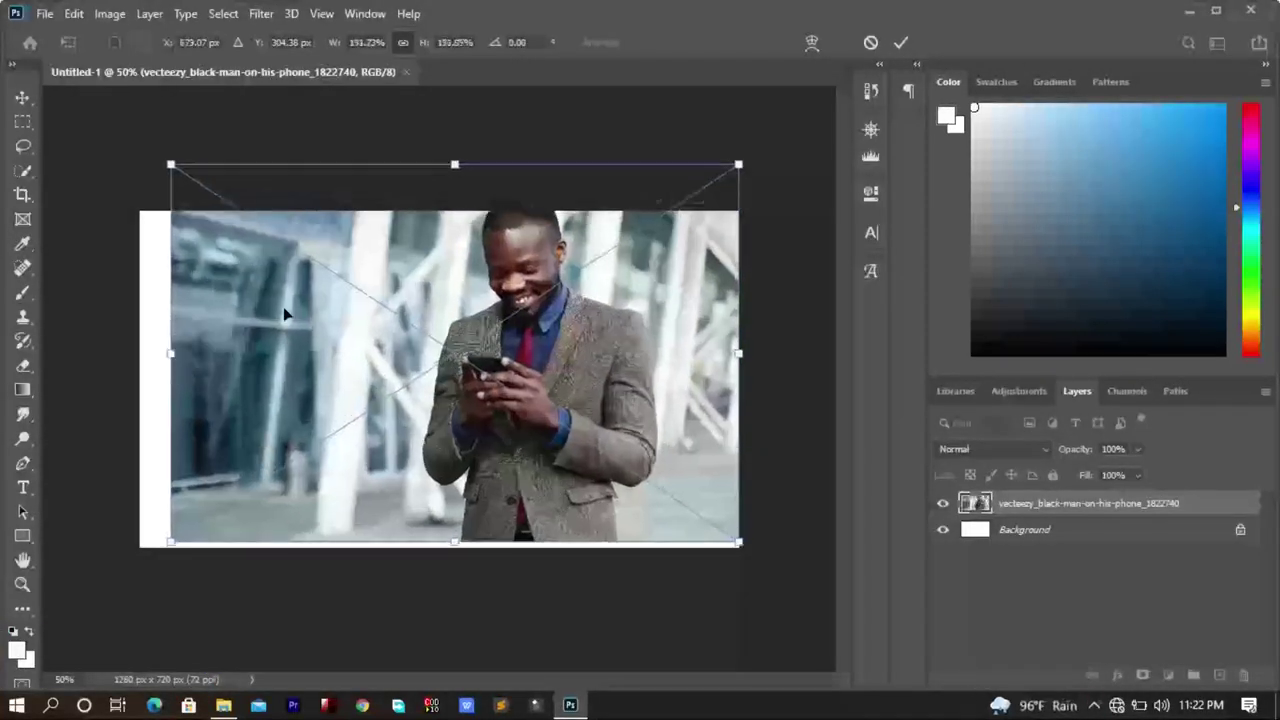
mouse_move(355, 266)
mouse_down()
mouse_move(322, 300)
mouse_move(338, 302)
mouse_up()
drag(719, 389, 738, 389)
drag(152, 393, 126, 391)
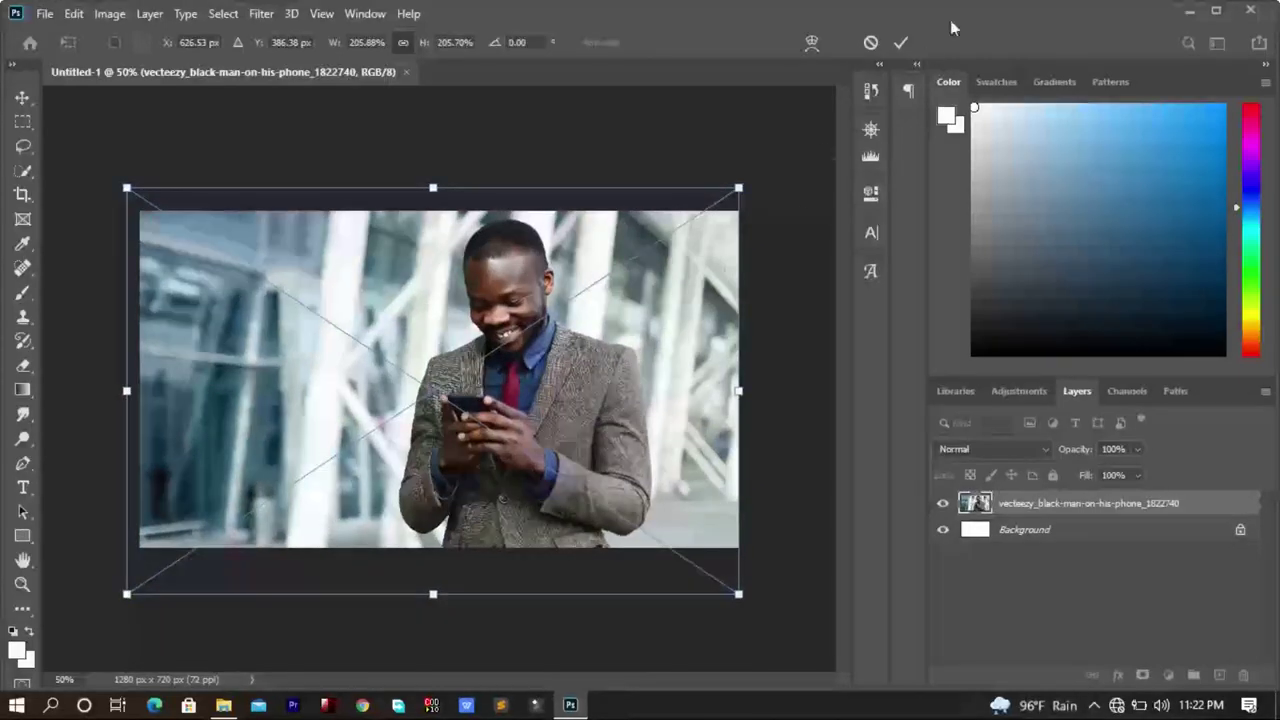
Commit the placed photo and quick-select the man's head, shirt, hands and jacket.
click(899, 43)
key(z)
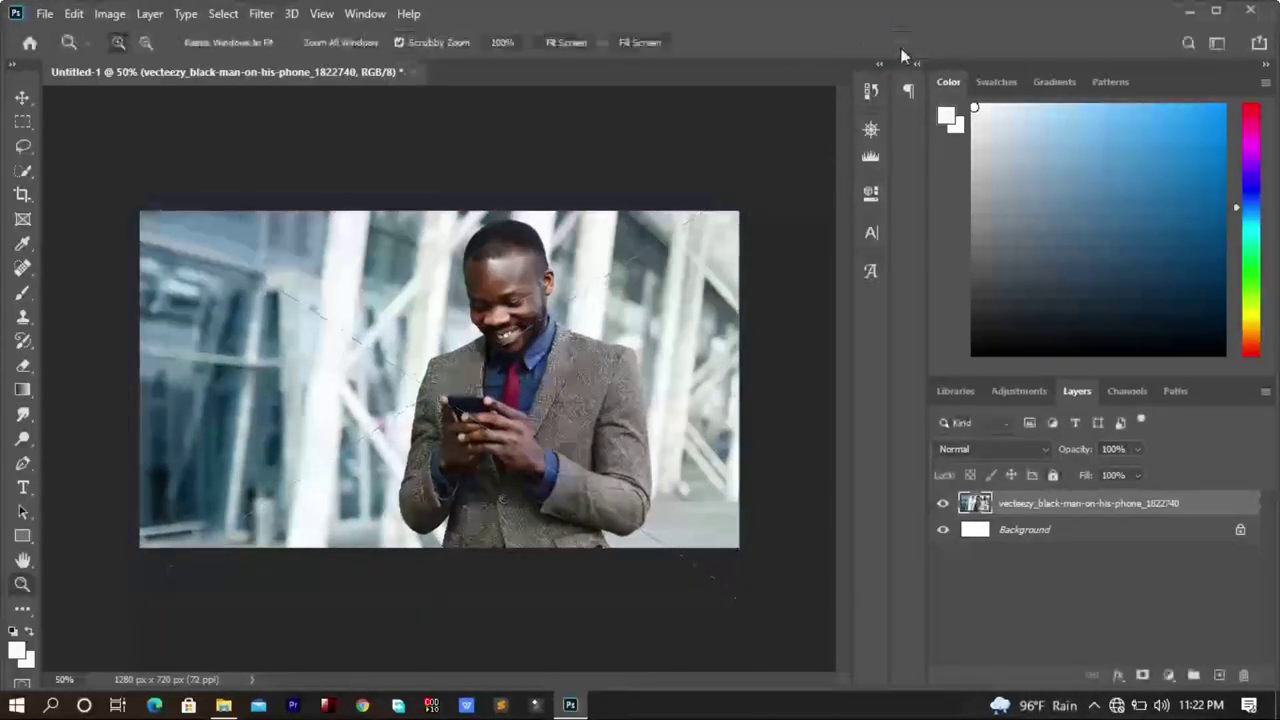
click(26, 168)
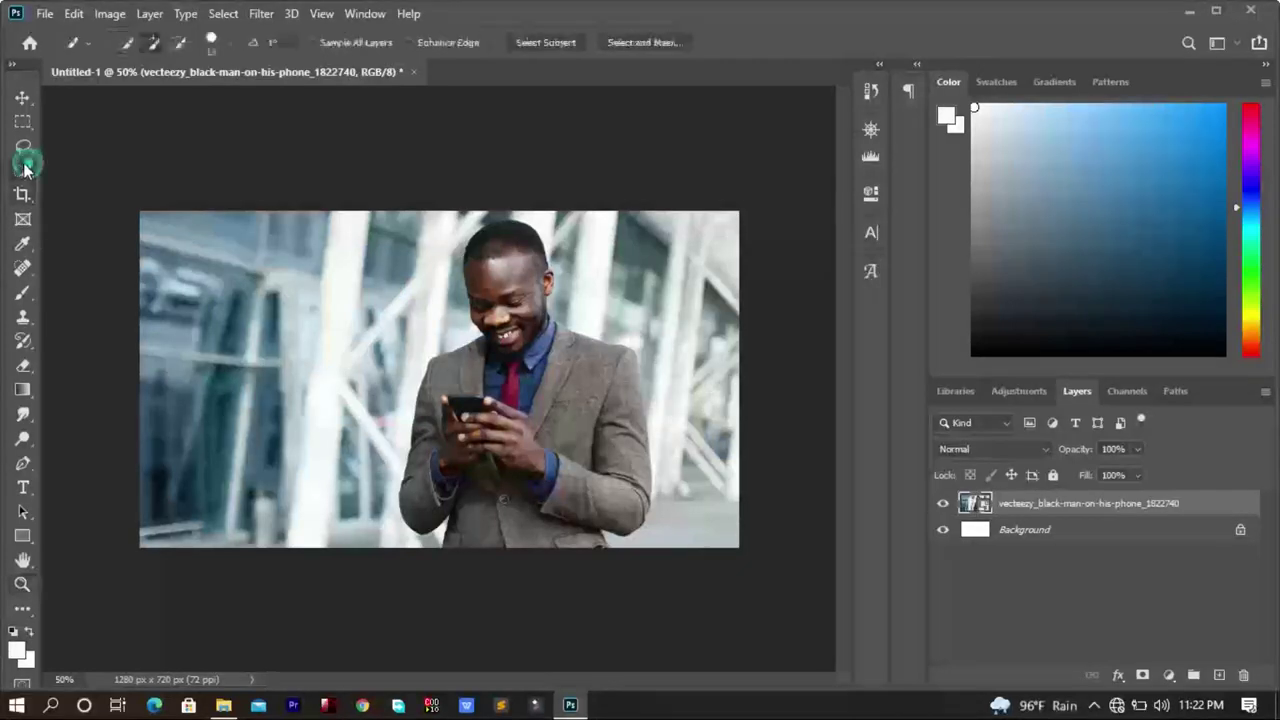
drag(478, 437, 482, 428)
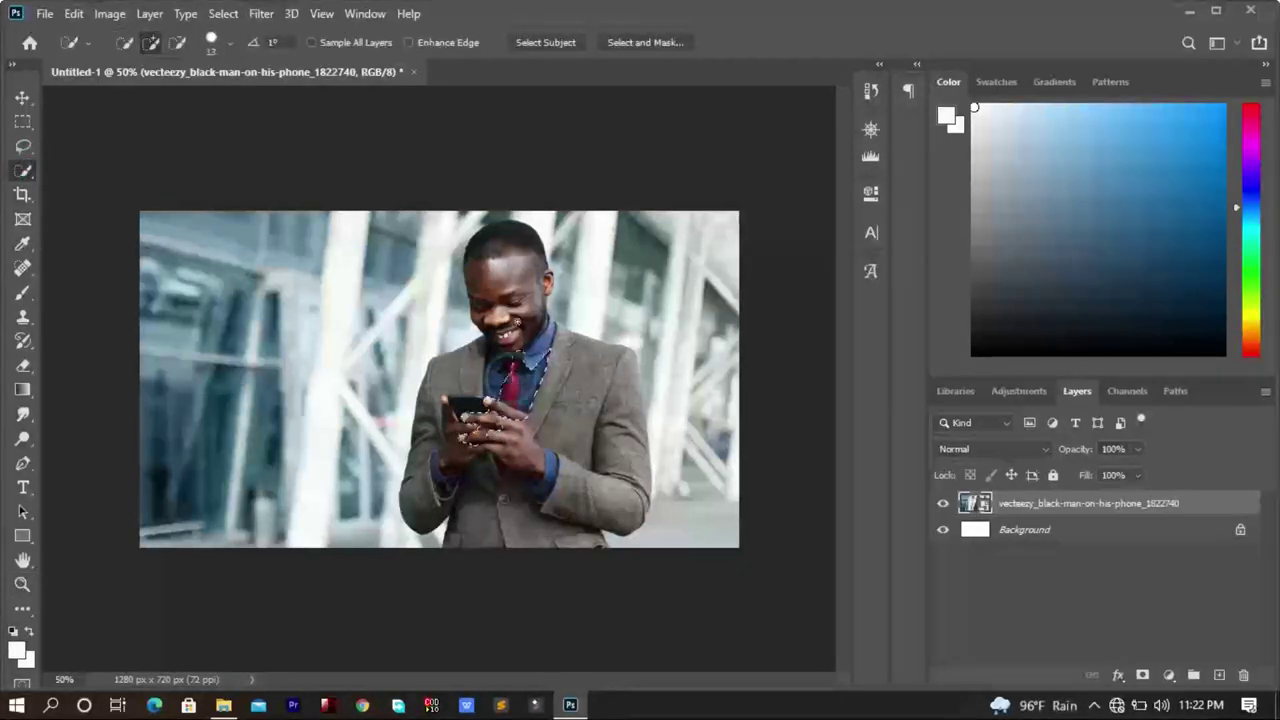
mouse_move(491, 343)
mouse_down()
mouse_move(584, 370)
mouse_move(538, 347)
mouse_up()
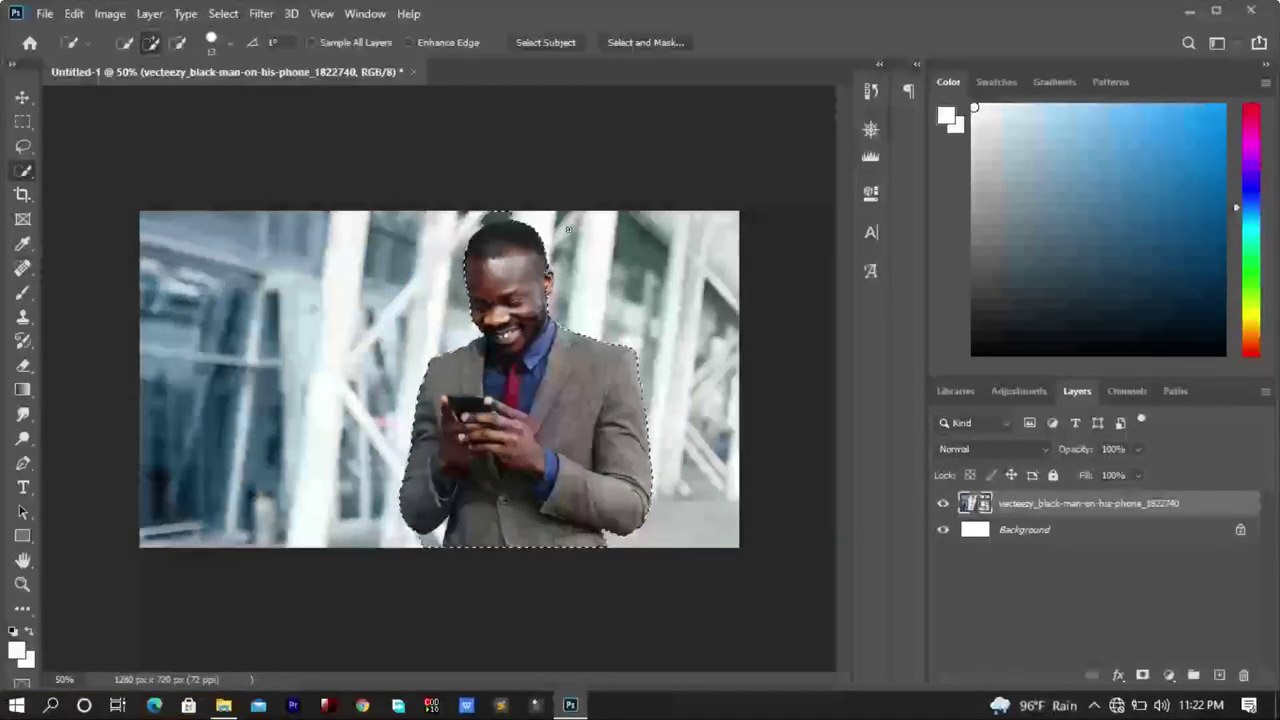
Extend the selection over the top of his head, then invert it onto the background.
alt+scroll(515, 230, up, 3)
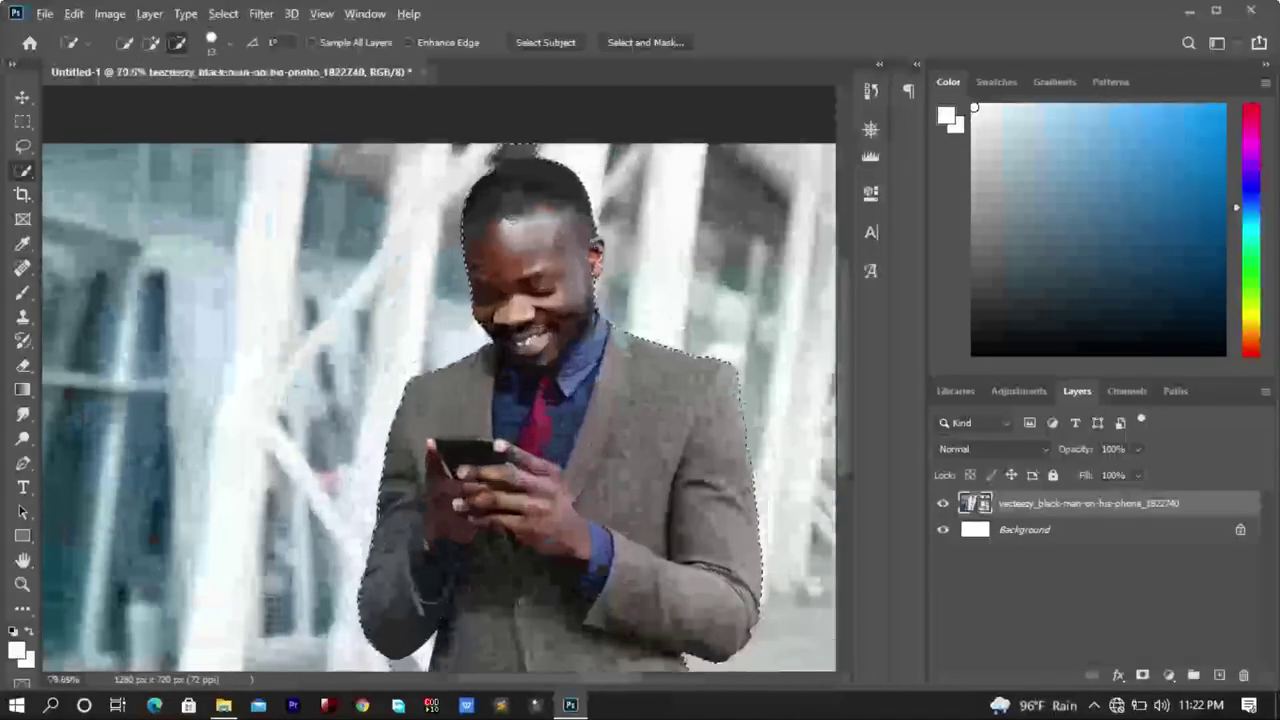
alt+scroll(540, 200, up, 3)
alt+scroll(568, 160, up, 3)
mouse_move(570, 125)
mouse_down()
mouse_move(587, 105)
mouse_move(458, 136)
mouse_up()
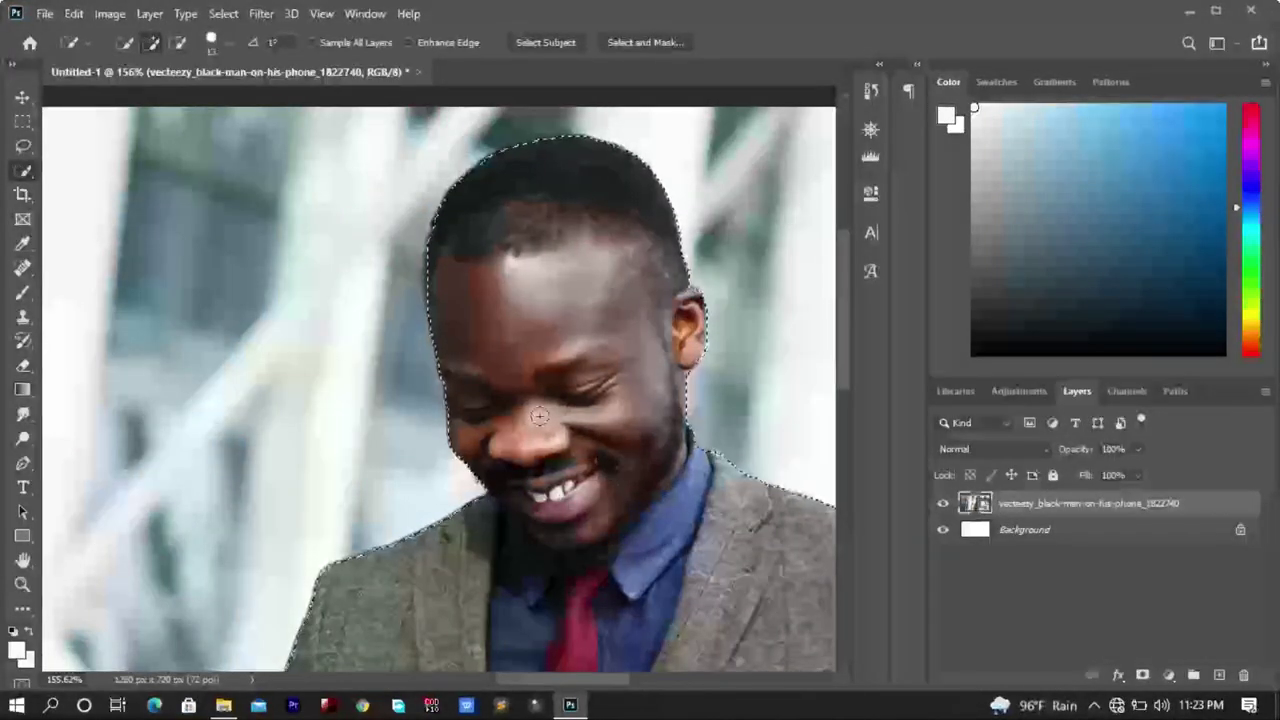
scroll(539, 416, down, 5)
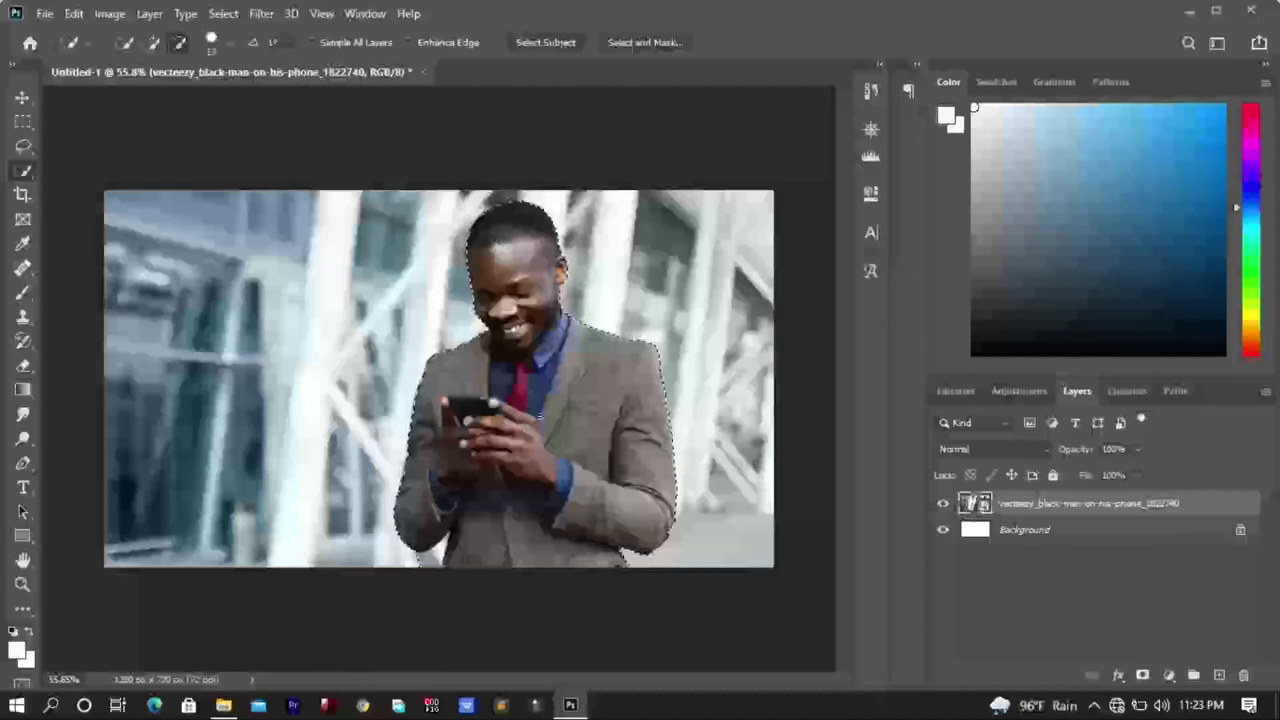
key(shift)
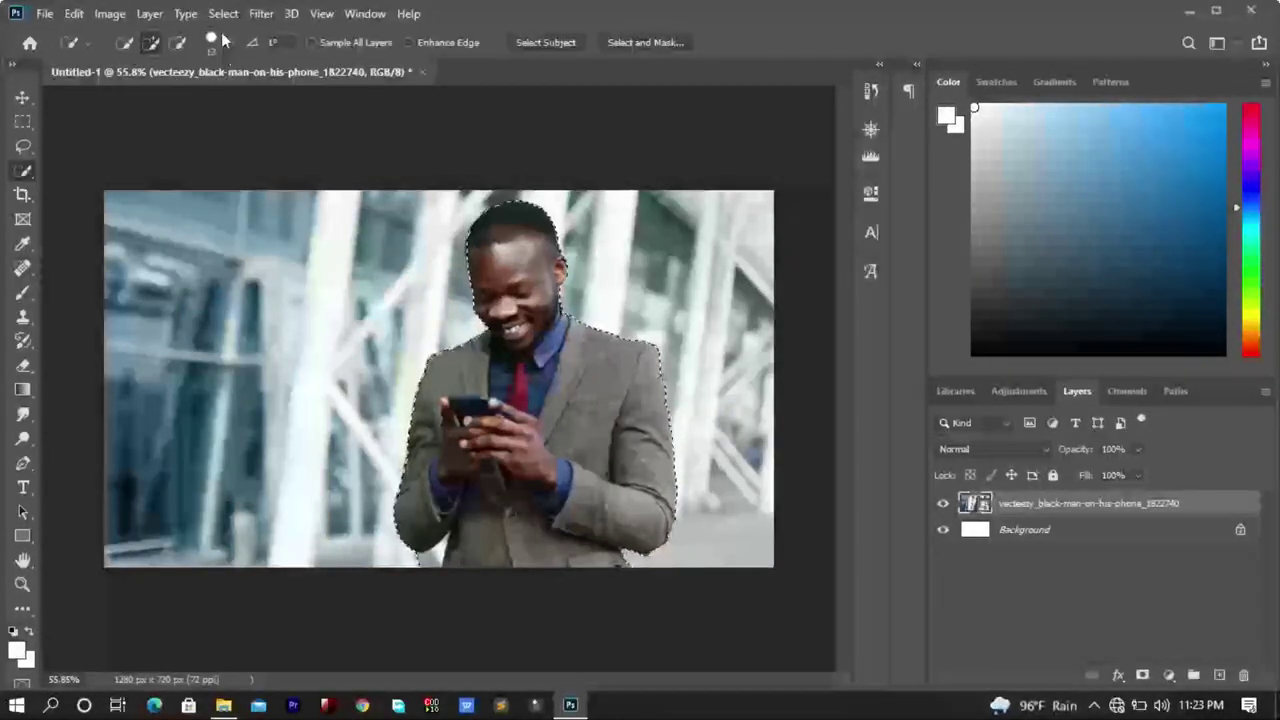
click(223, 13)
click(260, 88)
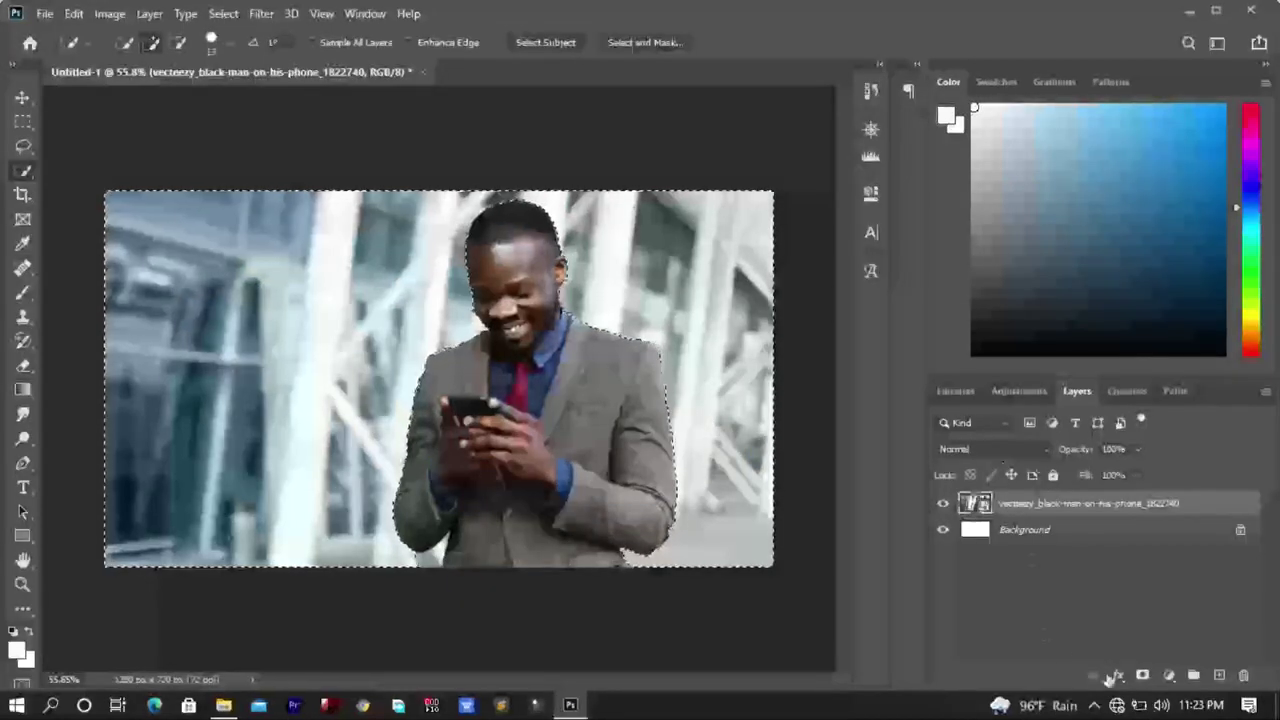
Add a 9 px Inside stroke to the photo layer through Blending Options.
right_click(1032, 503)
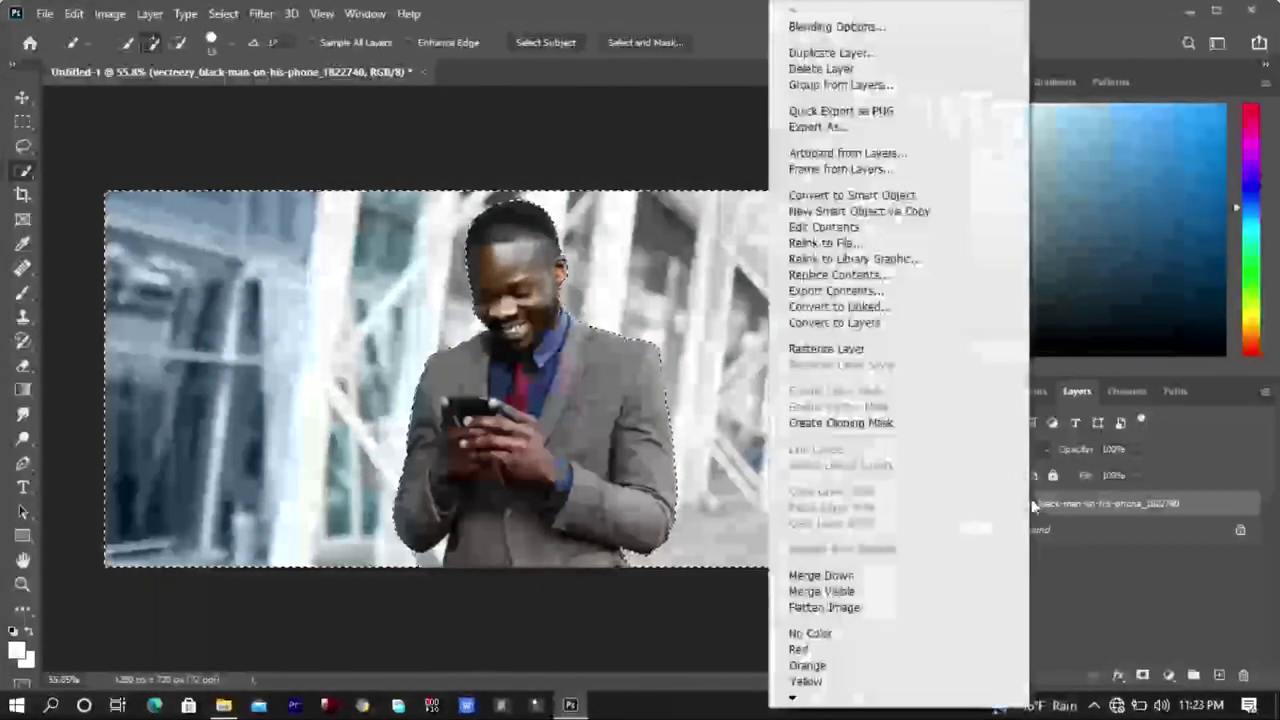
click(830, 26)
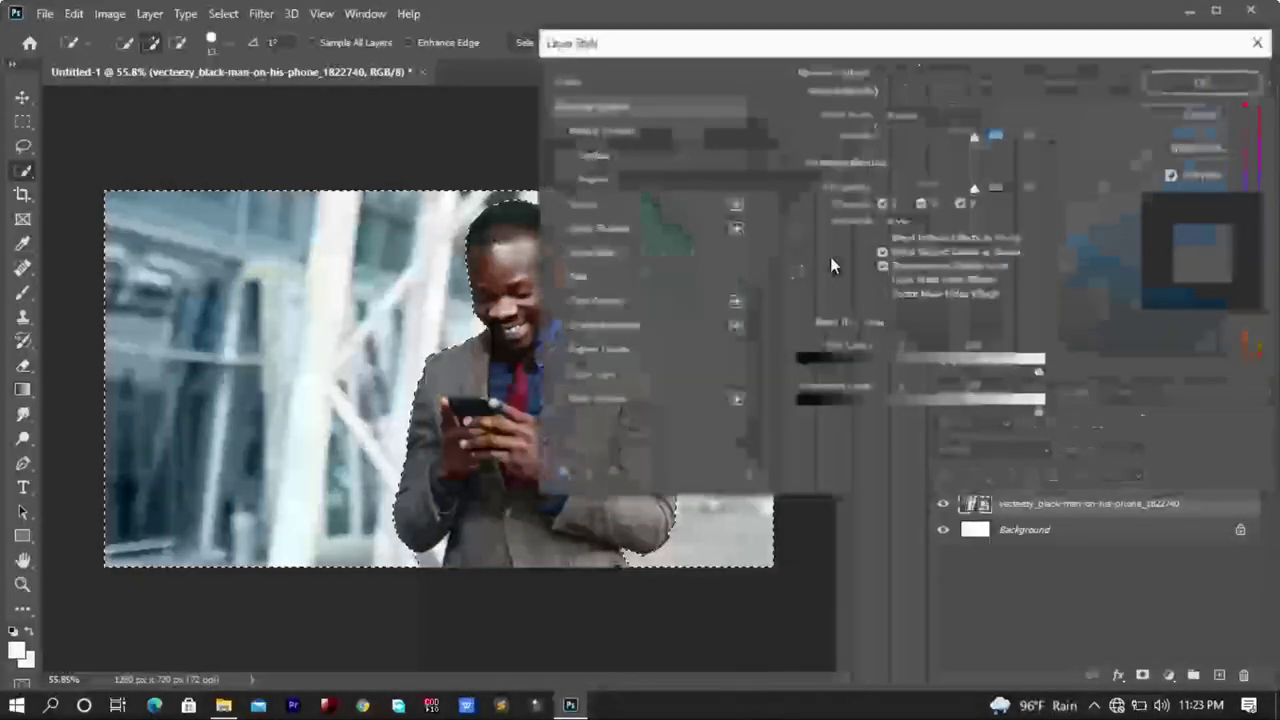
click(581, 204)
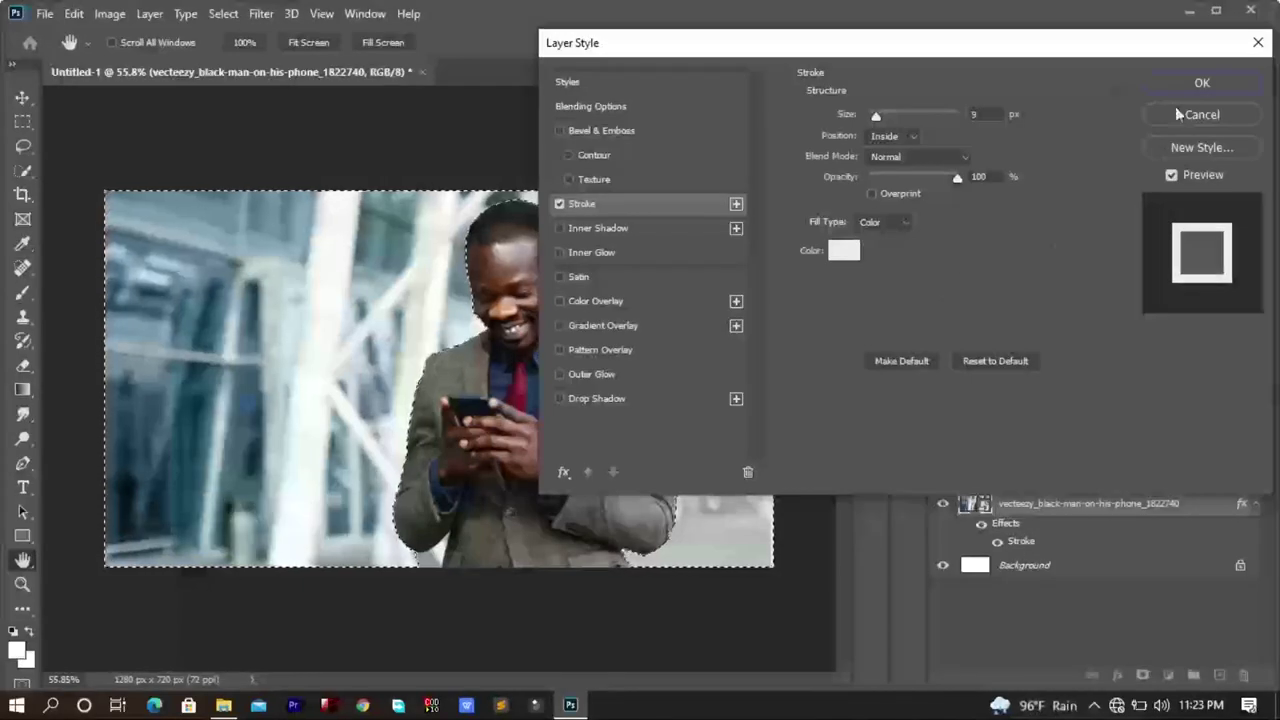
click(1203, 88)
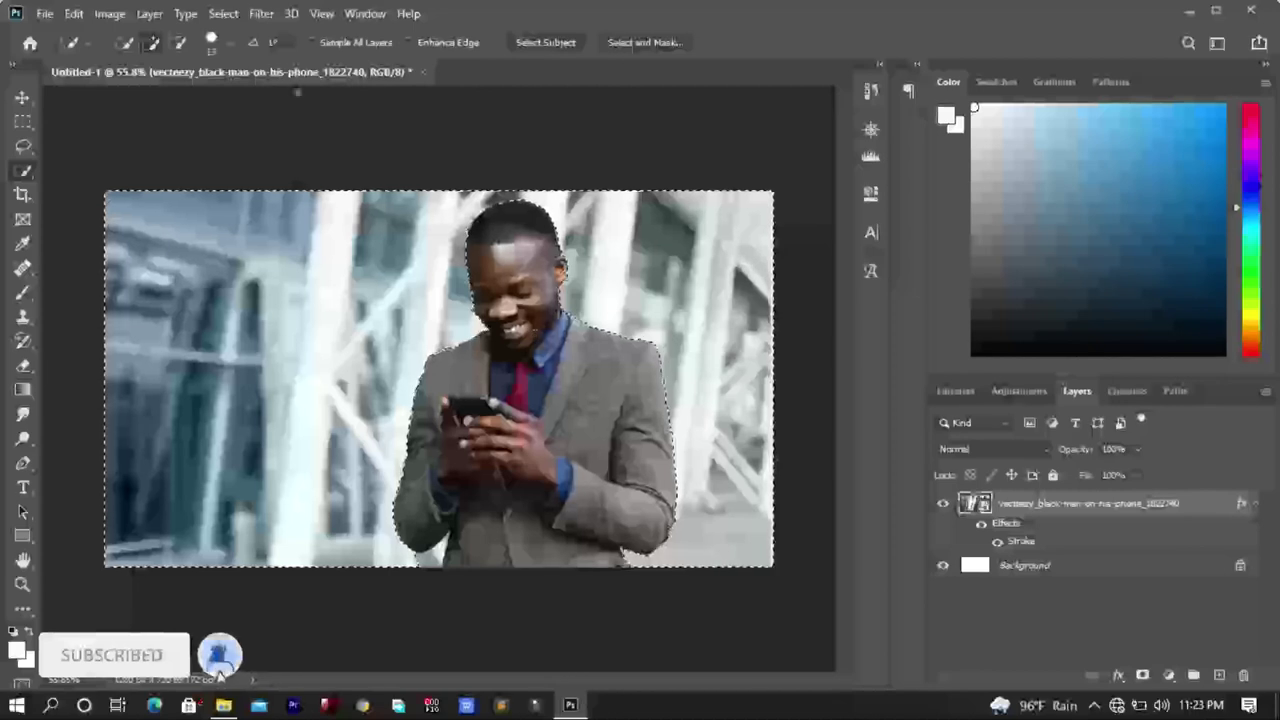
click(149, 14)
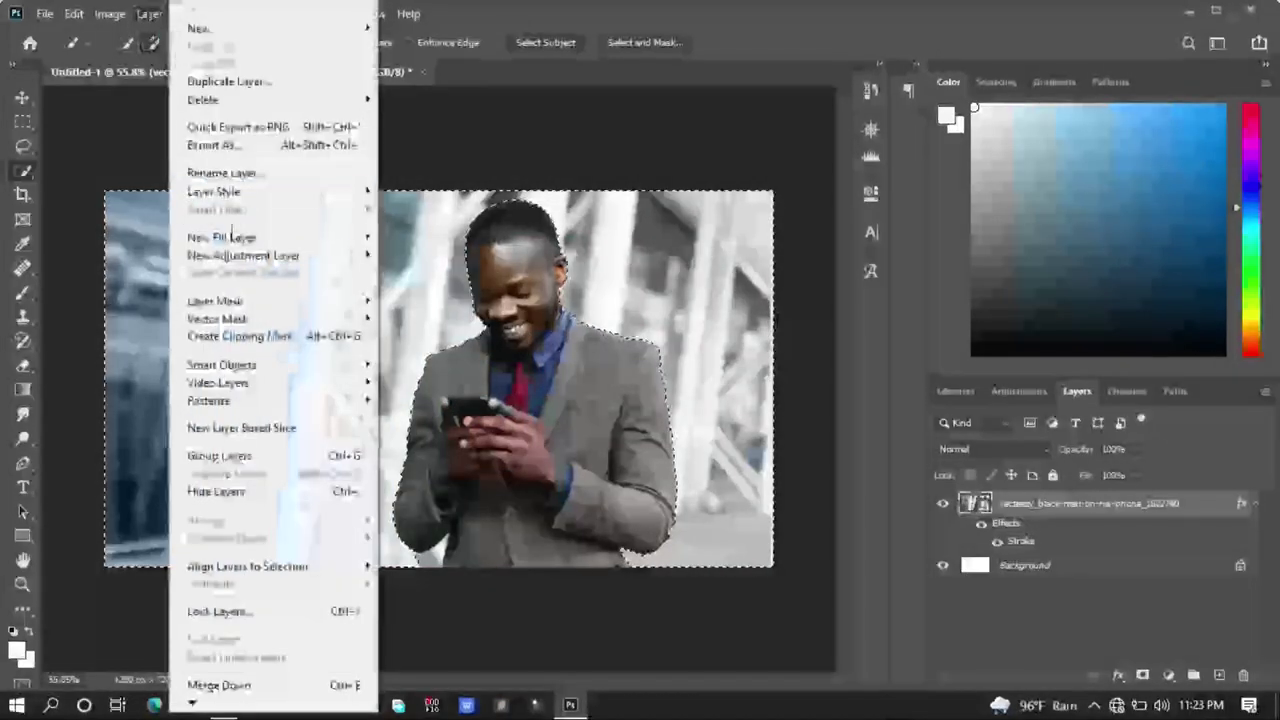
mouse_move(221, 237)
click(413, 254)
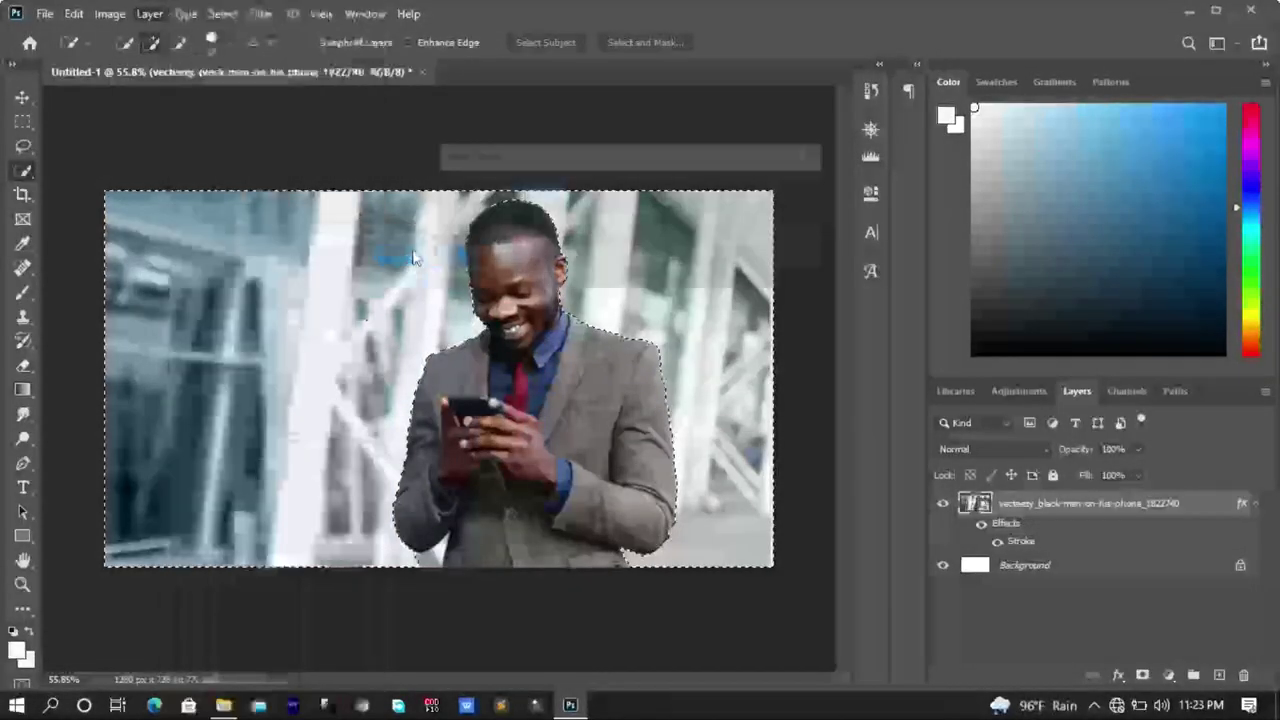
click(787, 196)
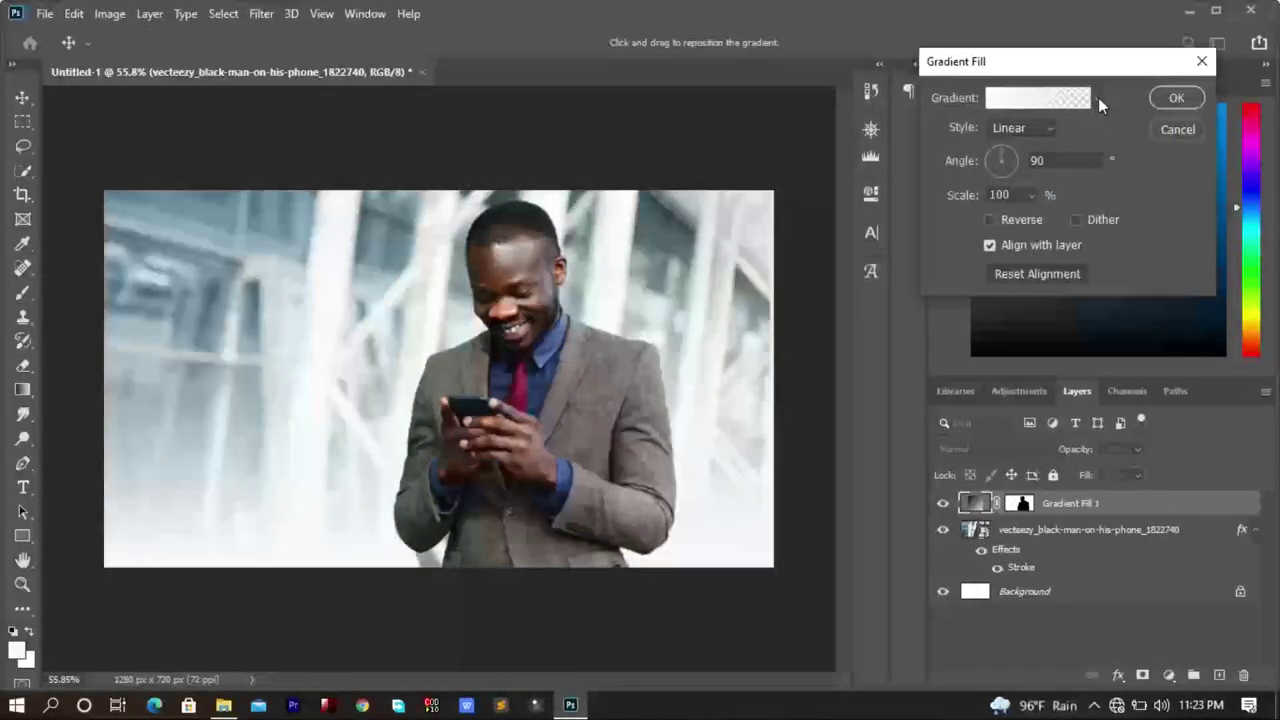
click(1097, 97)
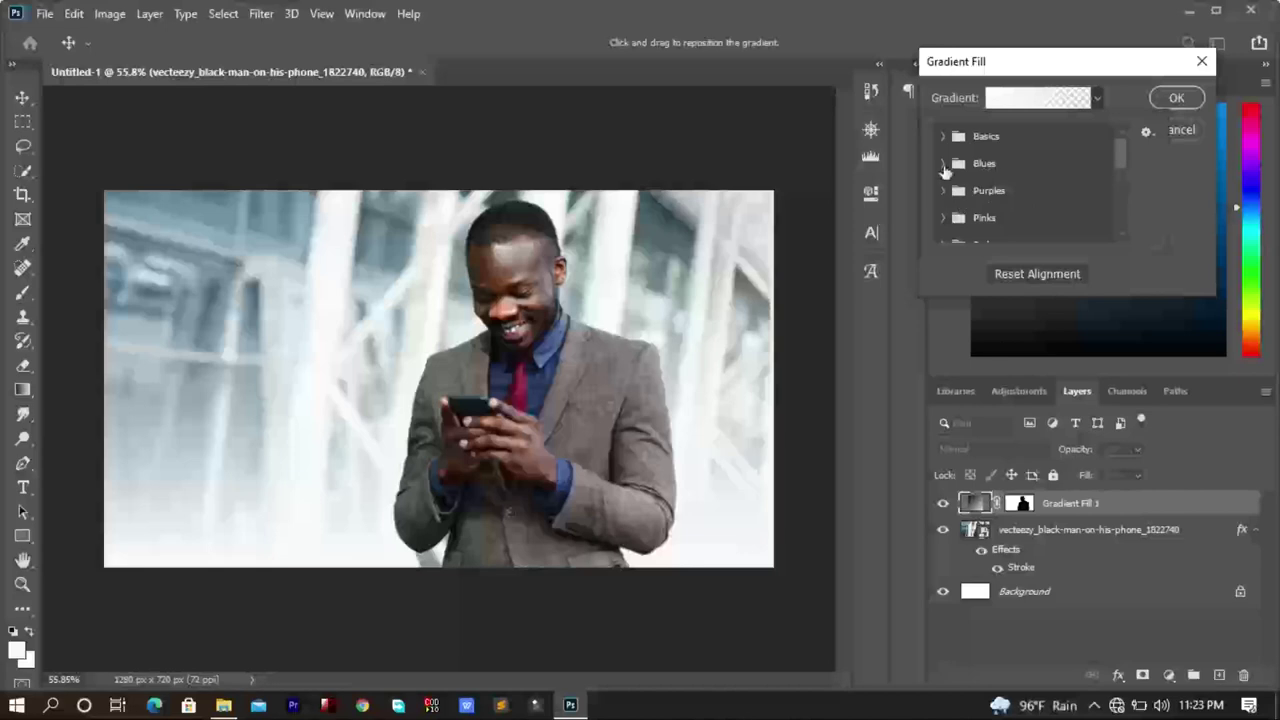
click(944, 166)
scroll(1036, 226, down, 2)
scroll(1036, 226, down, 1)
scroll(1036, 226, down, 2)
scroll(1034, 220, down, 2)
scroll(990, 190, down, 1)
click(945, 174)
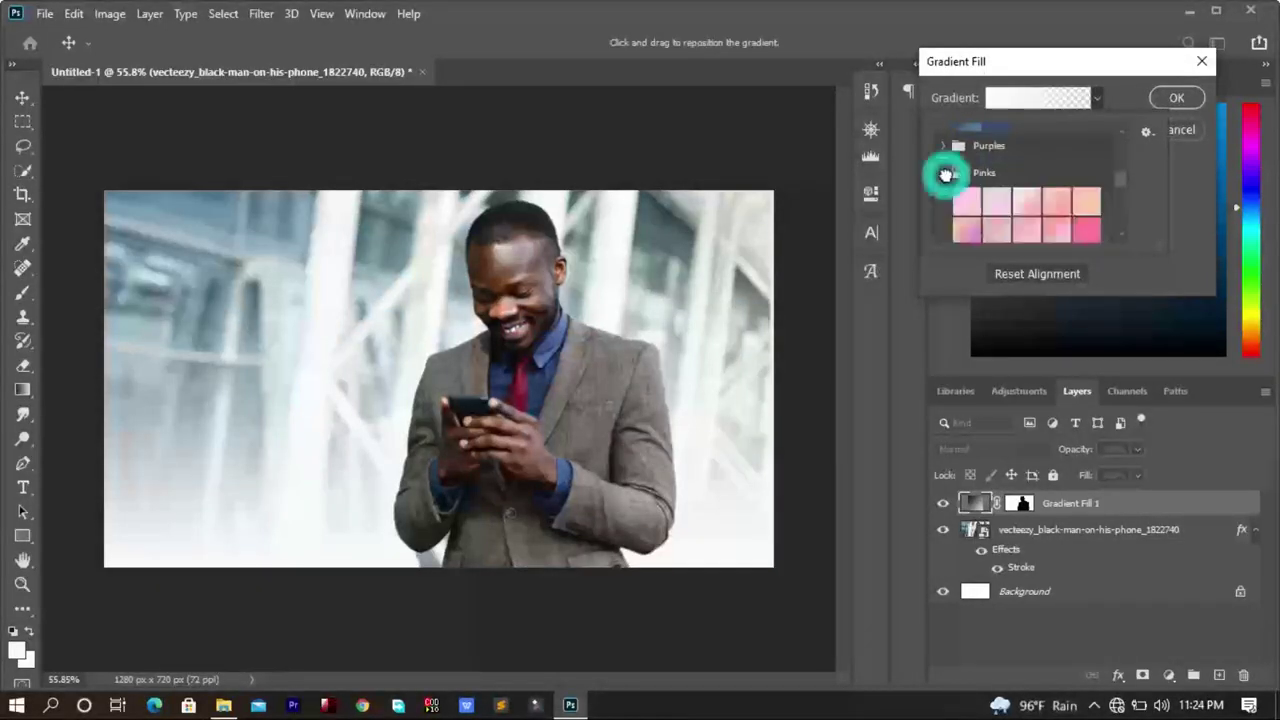
scroll(998, 208, down, 2)
click(1025, 200)
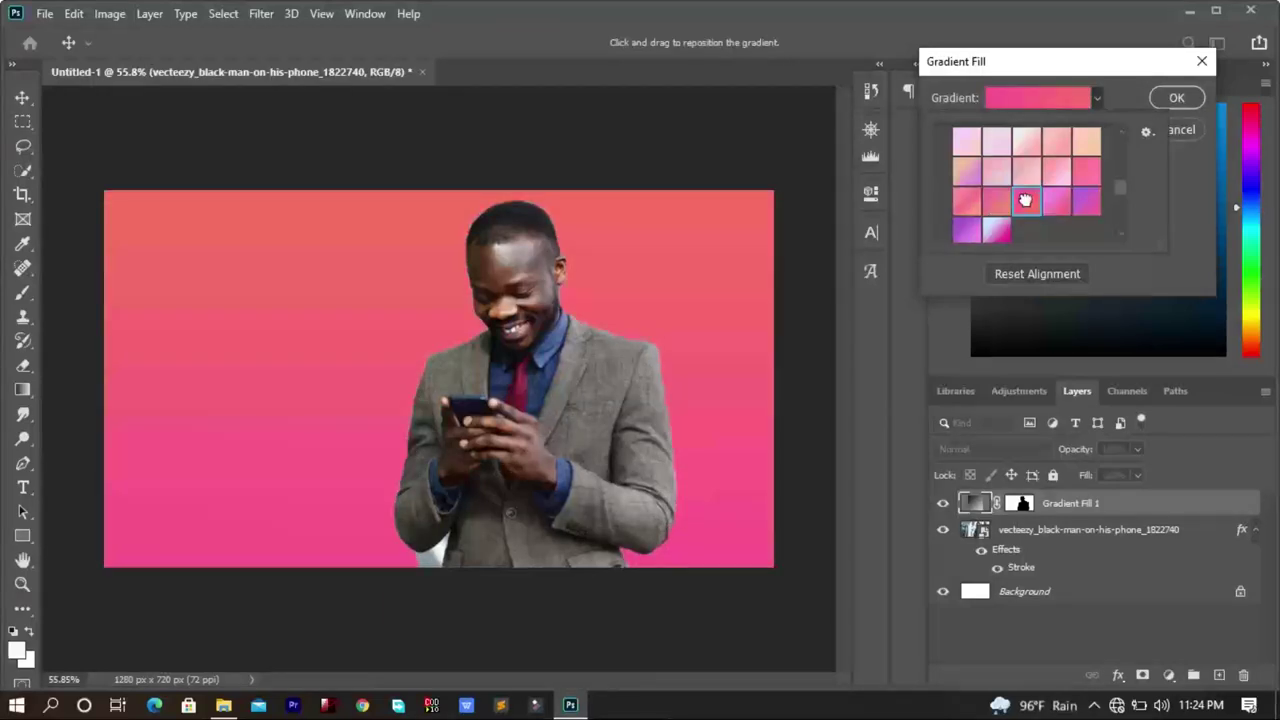
click(1084, 205)
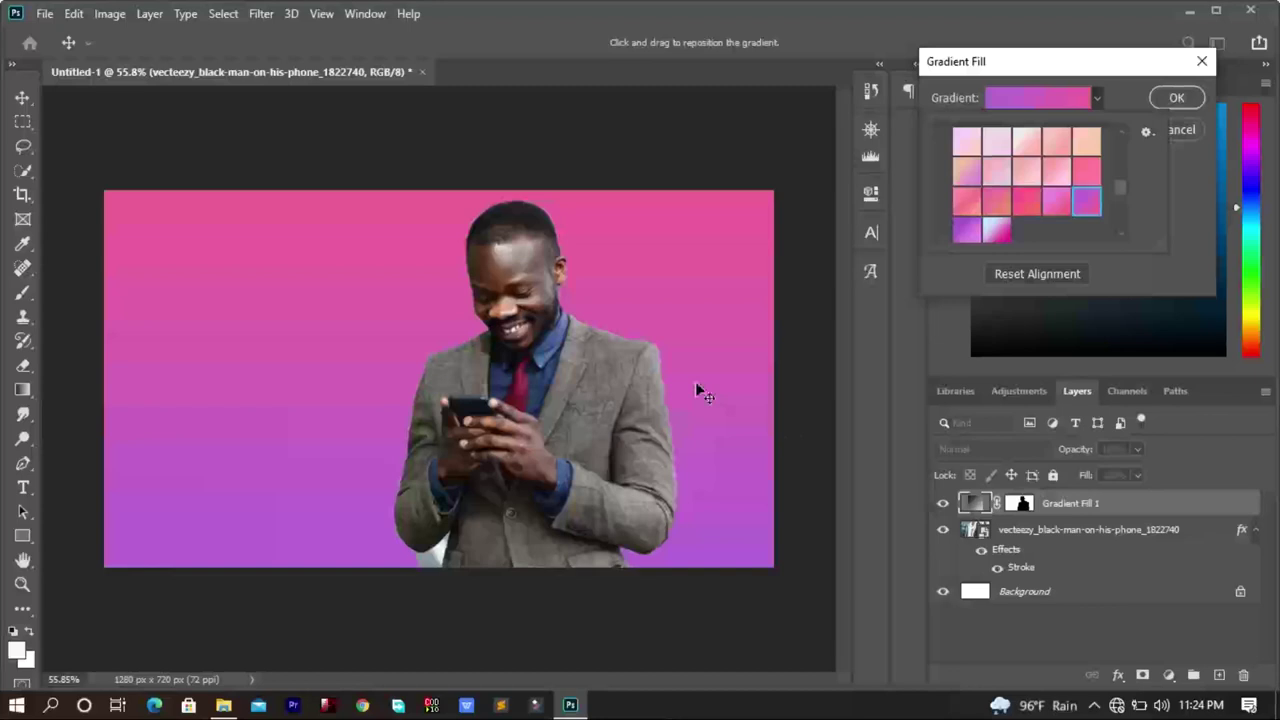
click(1177, 129)
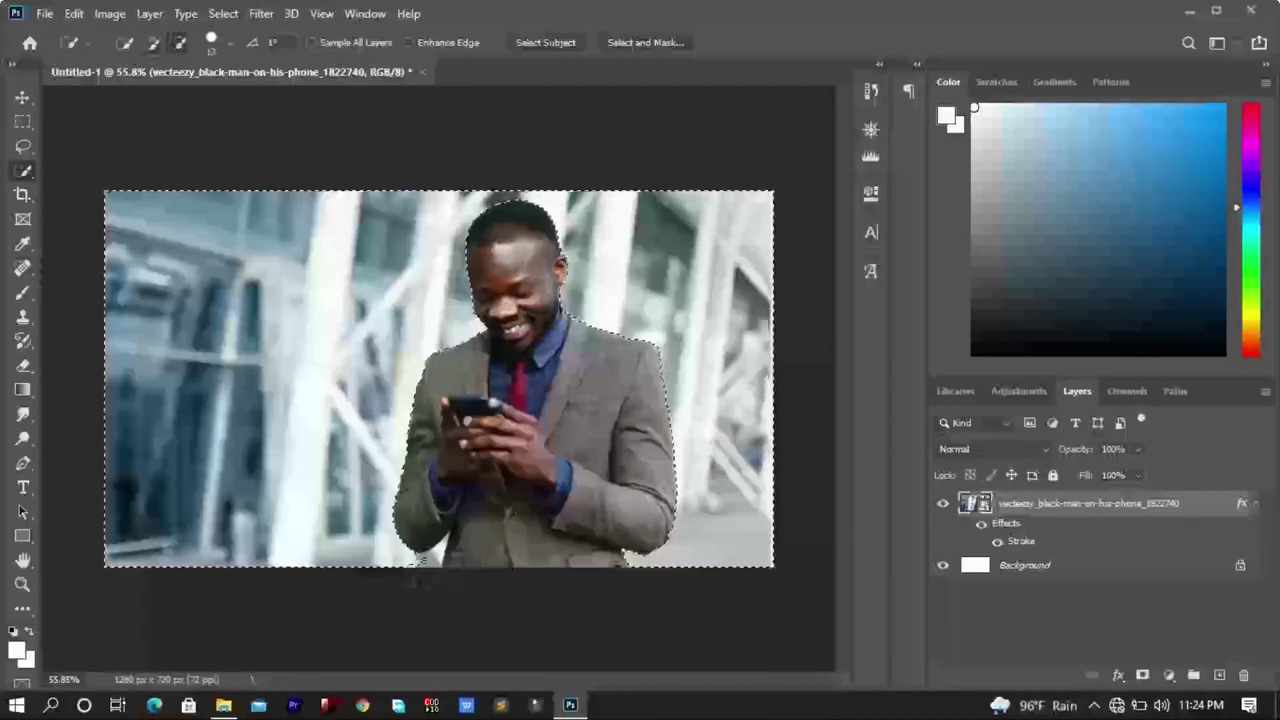
Touch up the selection at the jacket's lower left and trim the edge near the hand.
alt+click(423, 553)
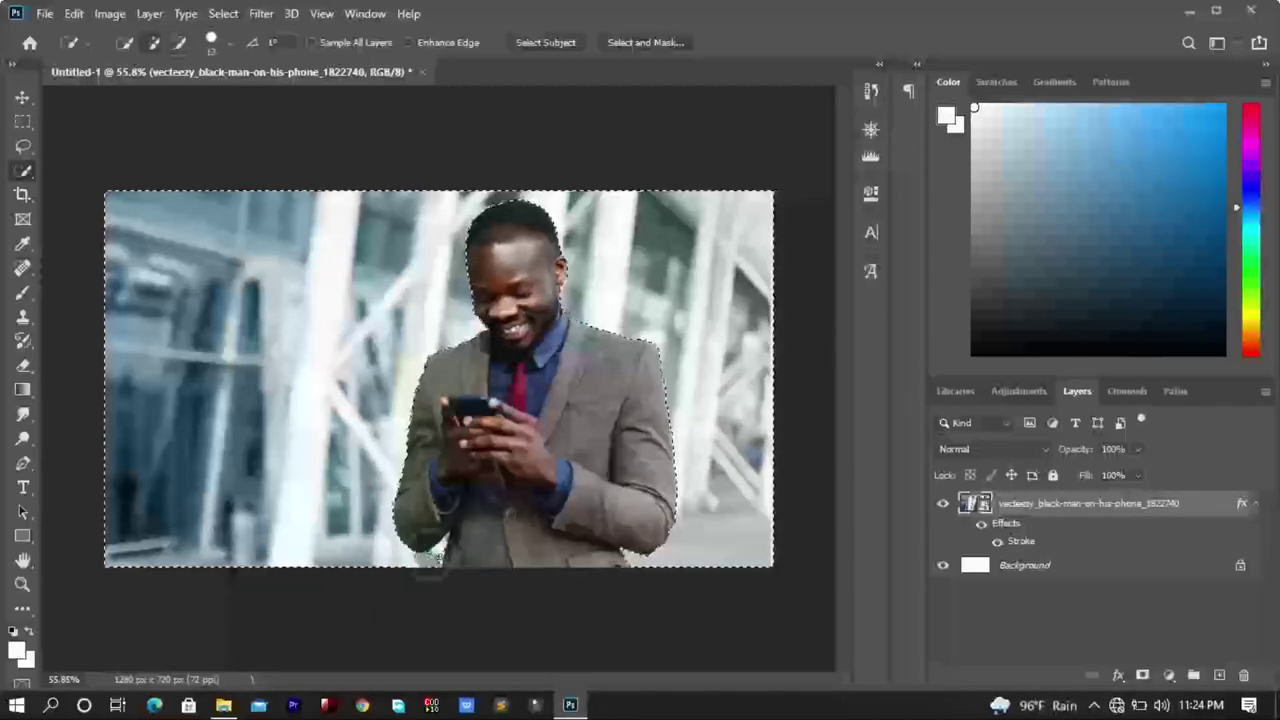
click(445, 552)
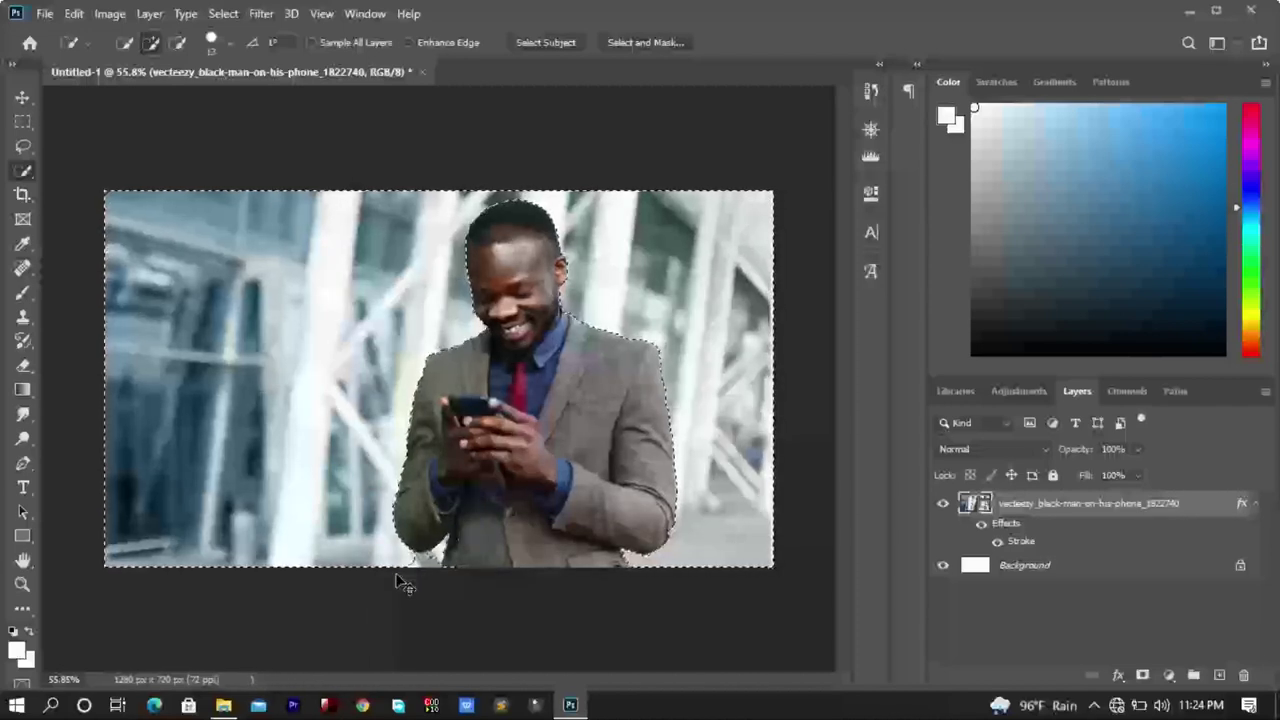
key(alt)
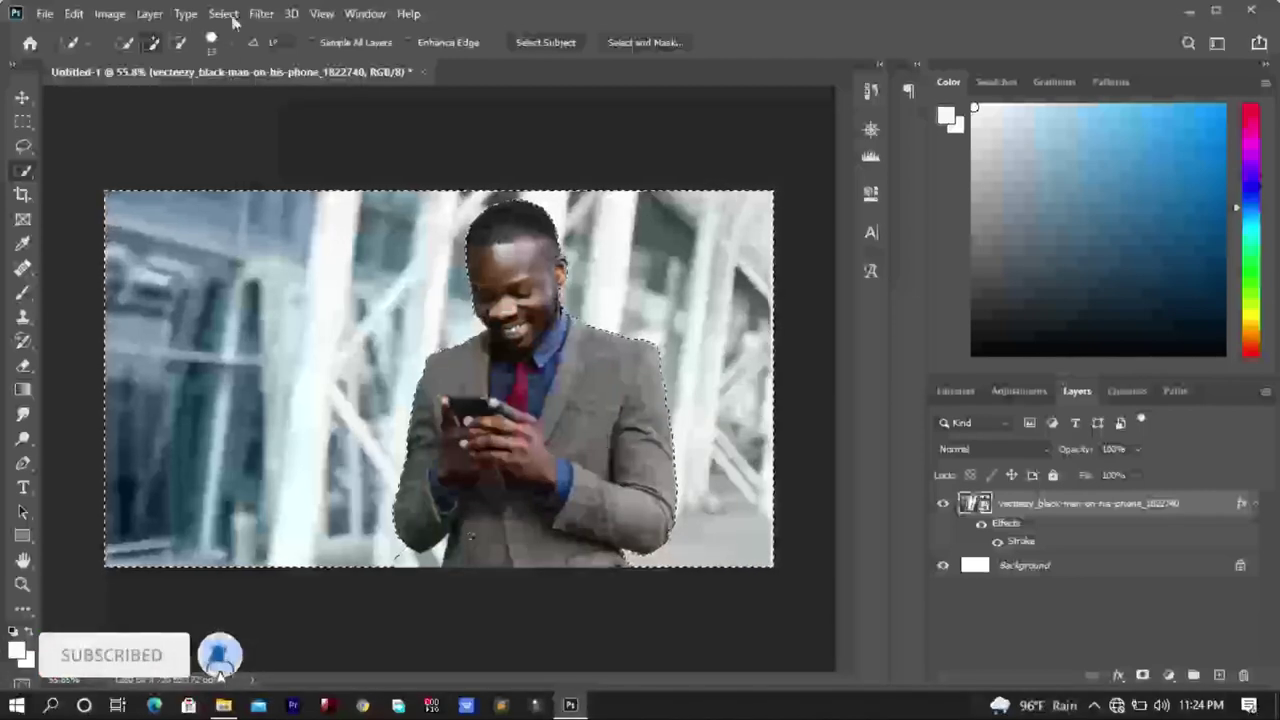
click(228, 14)
click(243, 83)
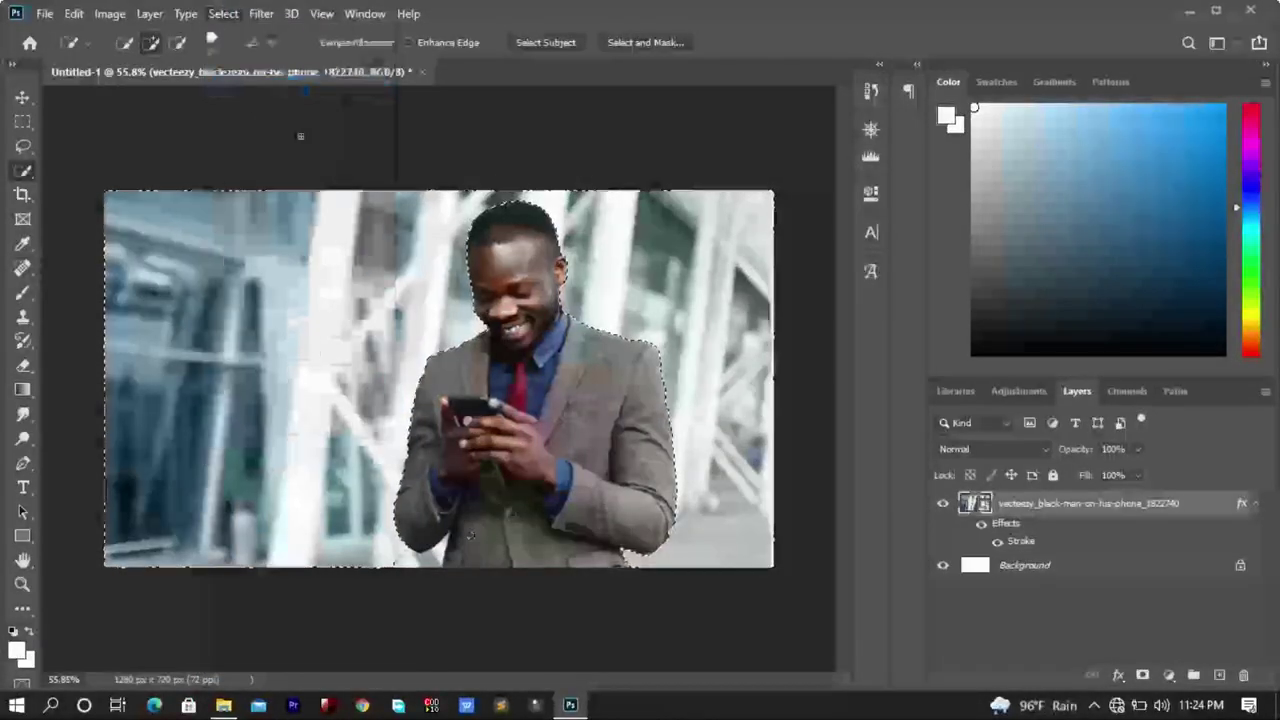
key(alt)
mouse_move(384, 557)
mouse_down()
mouse_move(470, 540)
mouse_move(479, 553)
mouse_up()
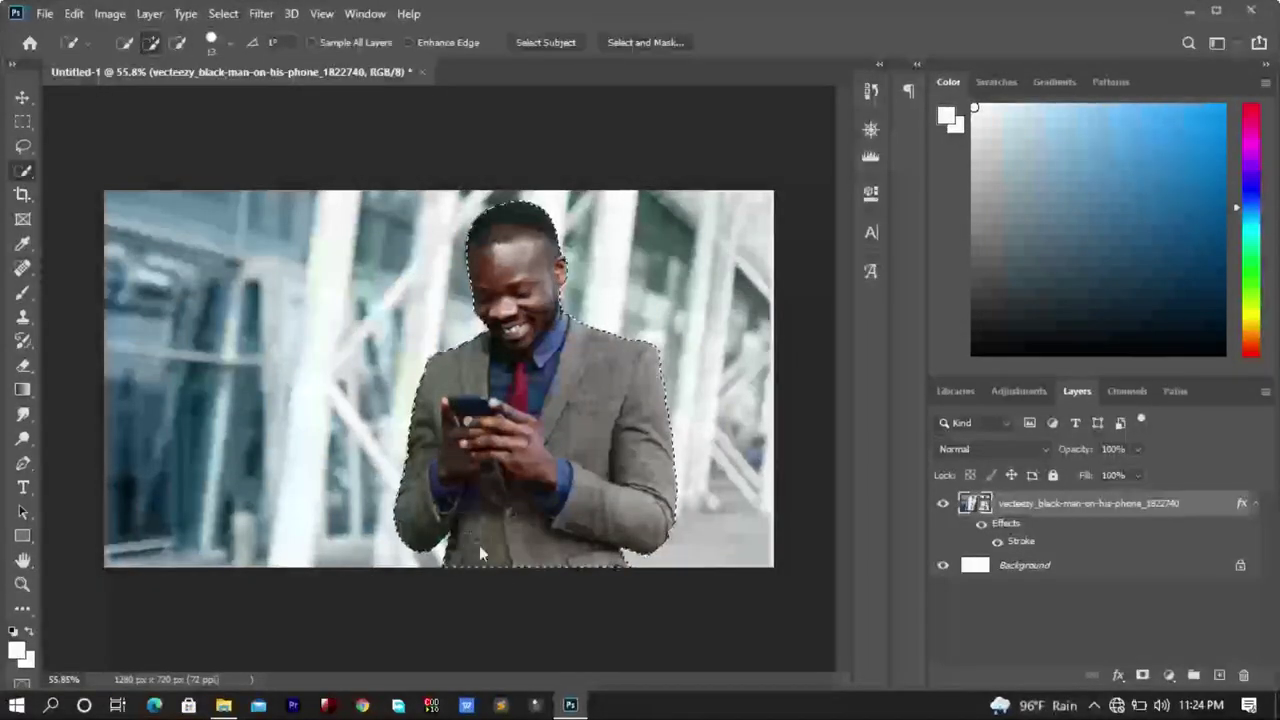
Invert the selection so the background around the man is selected.
click(223, 13)
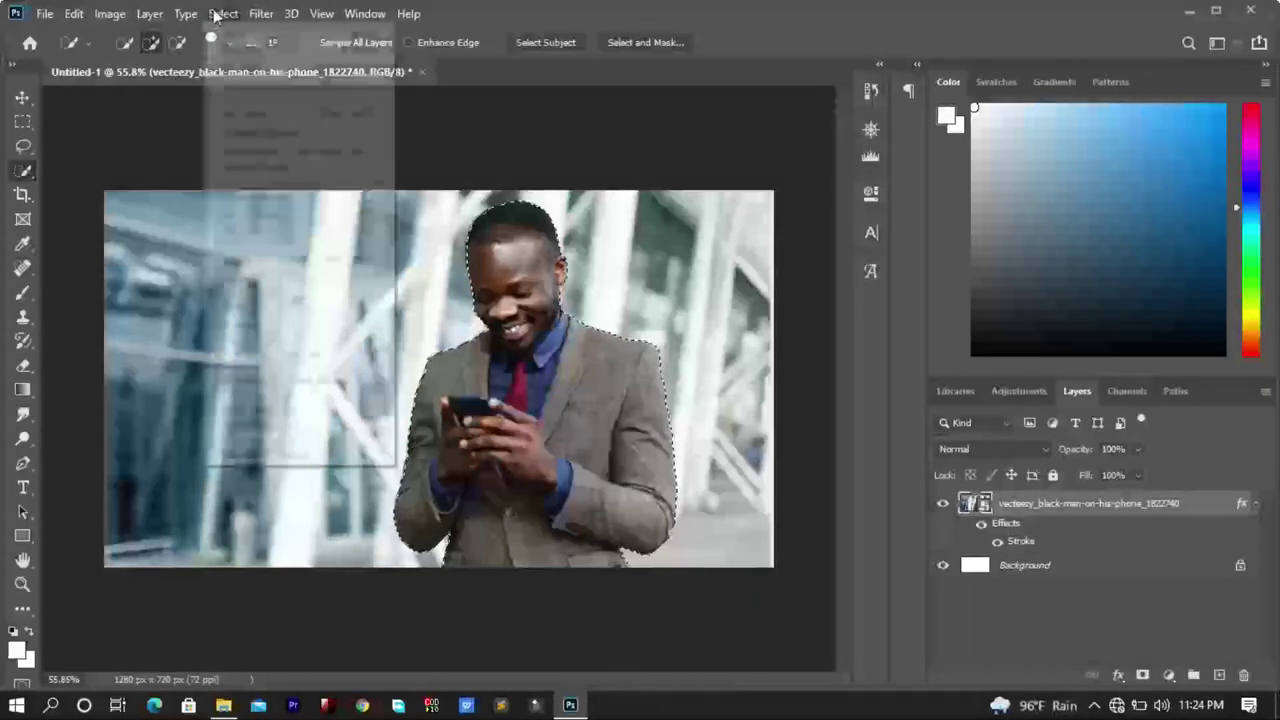
click(263, 88)
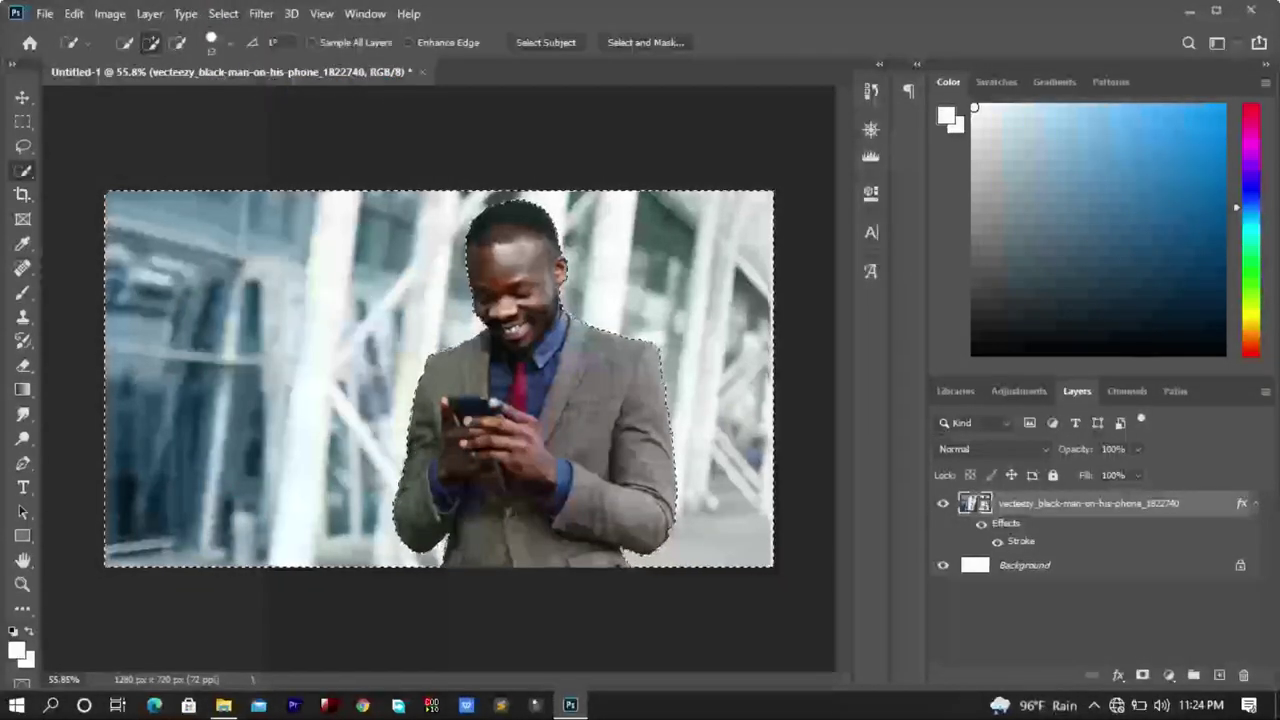
click(149, 13)
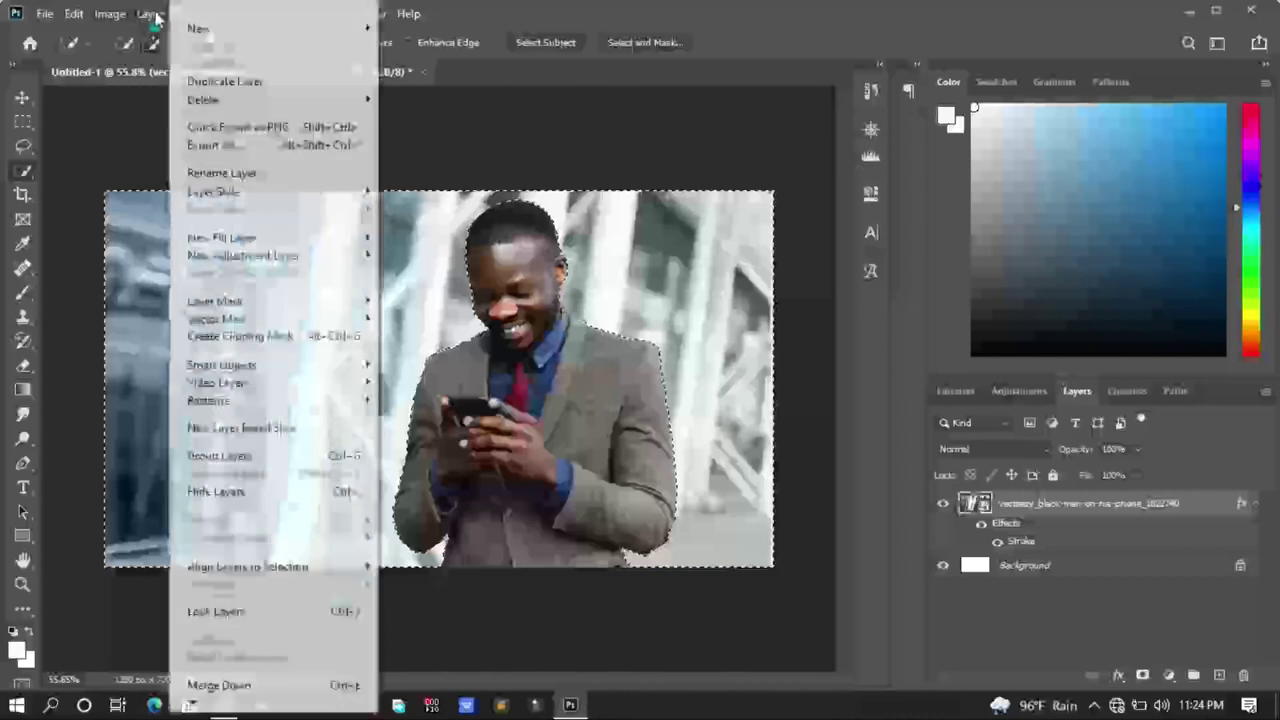
mouse_move(222, 237)
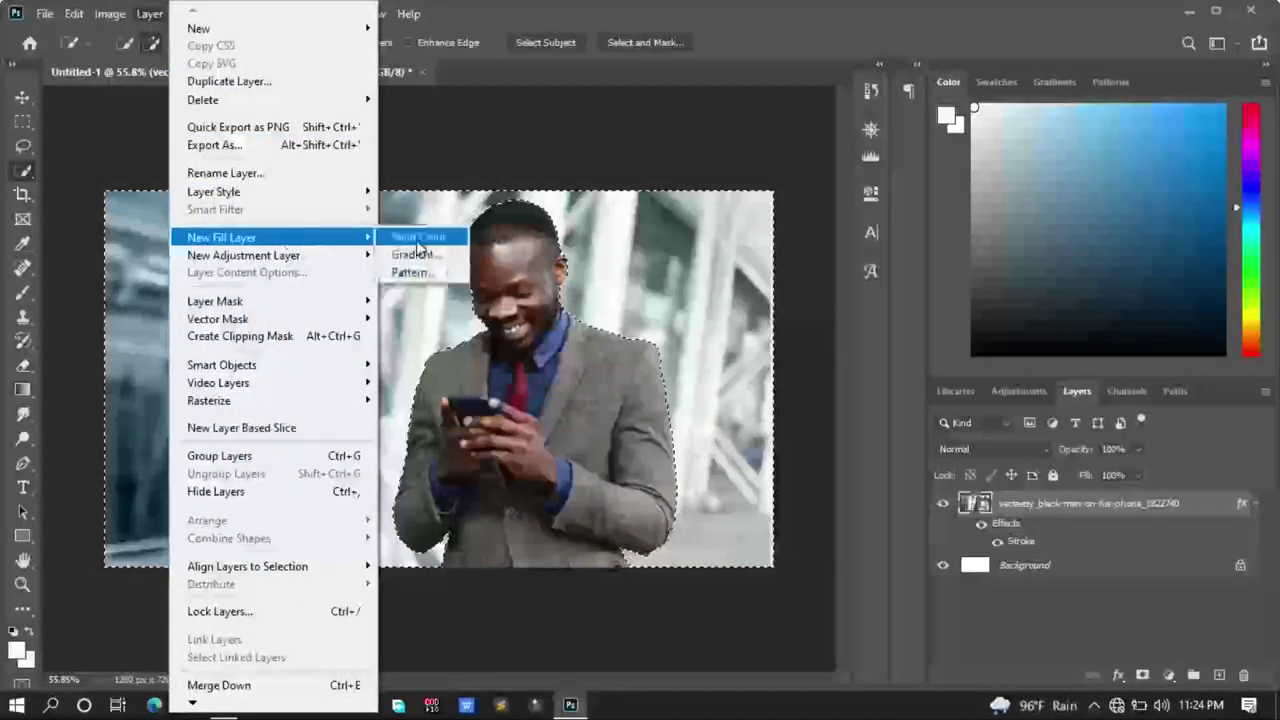
click(417, 253)
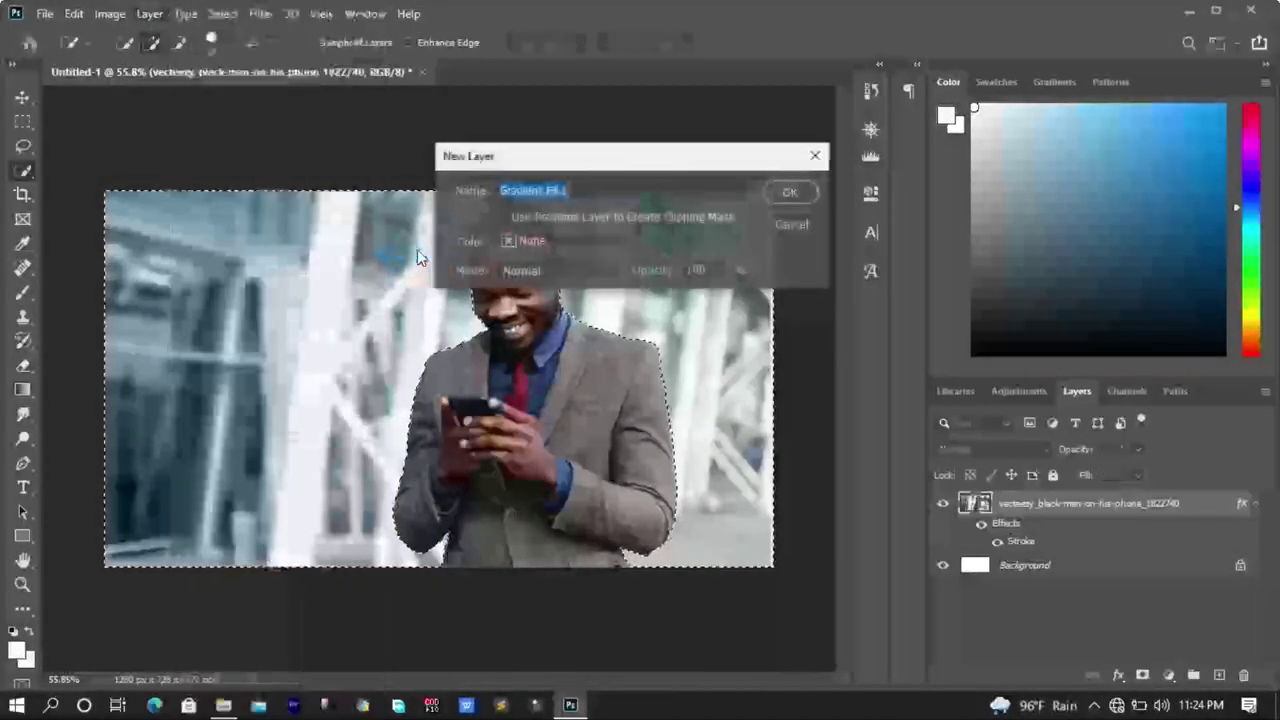
click(789, 192)
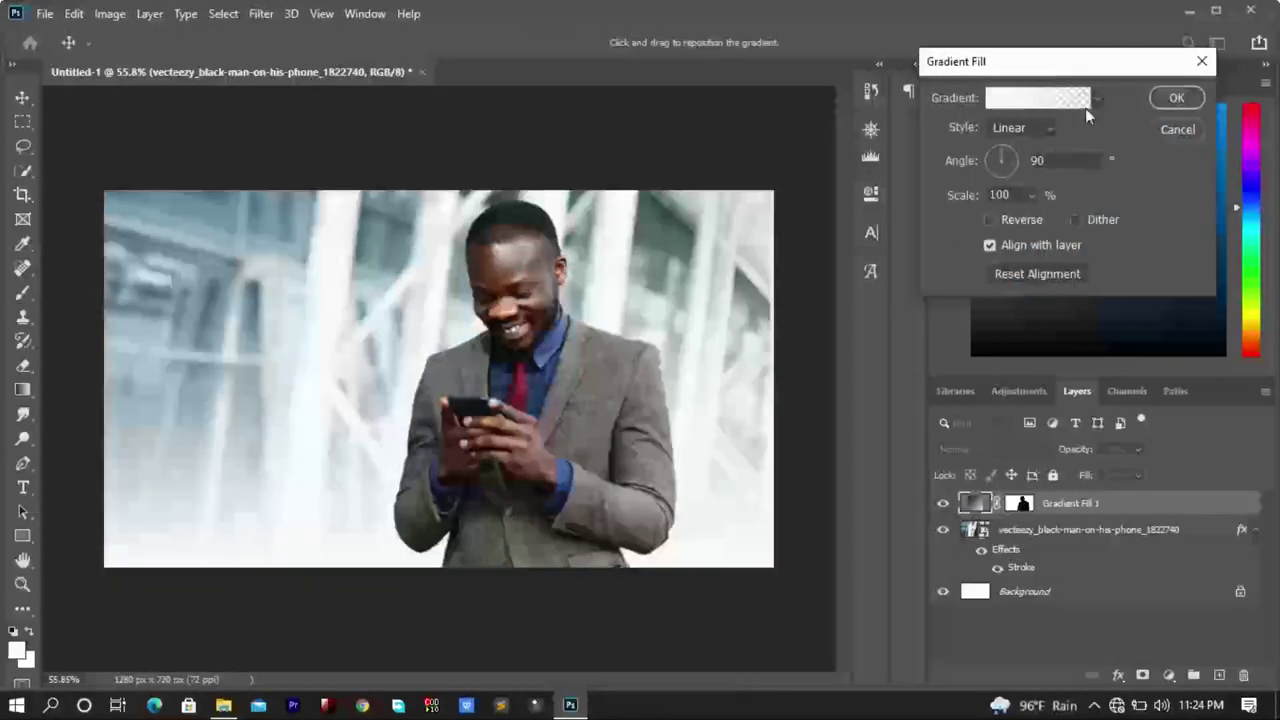
click(1096, 98)
click(985, 208)
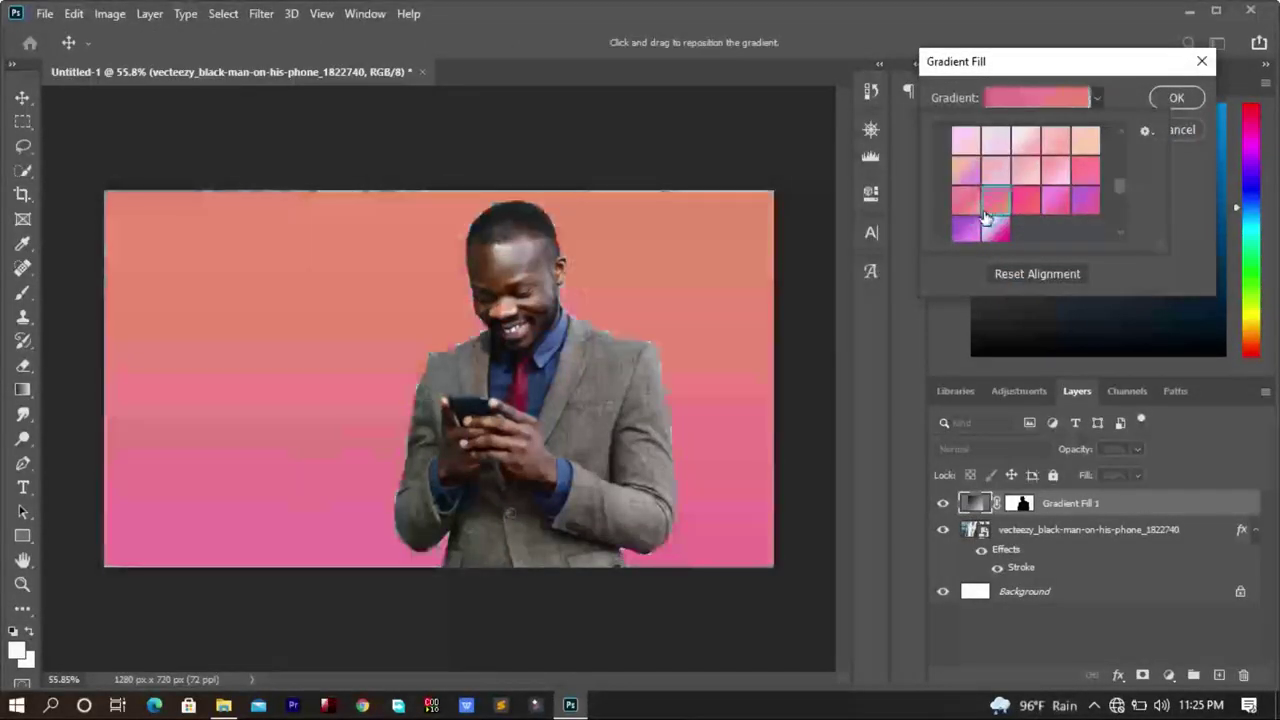
click(1191, 130)
click(1191, 130)
Reselect the man with Ctrl+Shift+I and refine edges in Select and Mask: Smooth 100, Contrast 100%.
key(ctrl+shift+i)
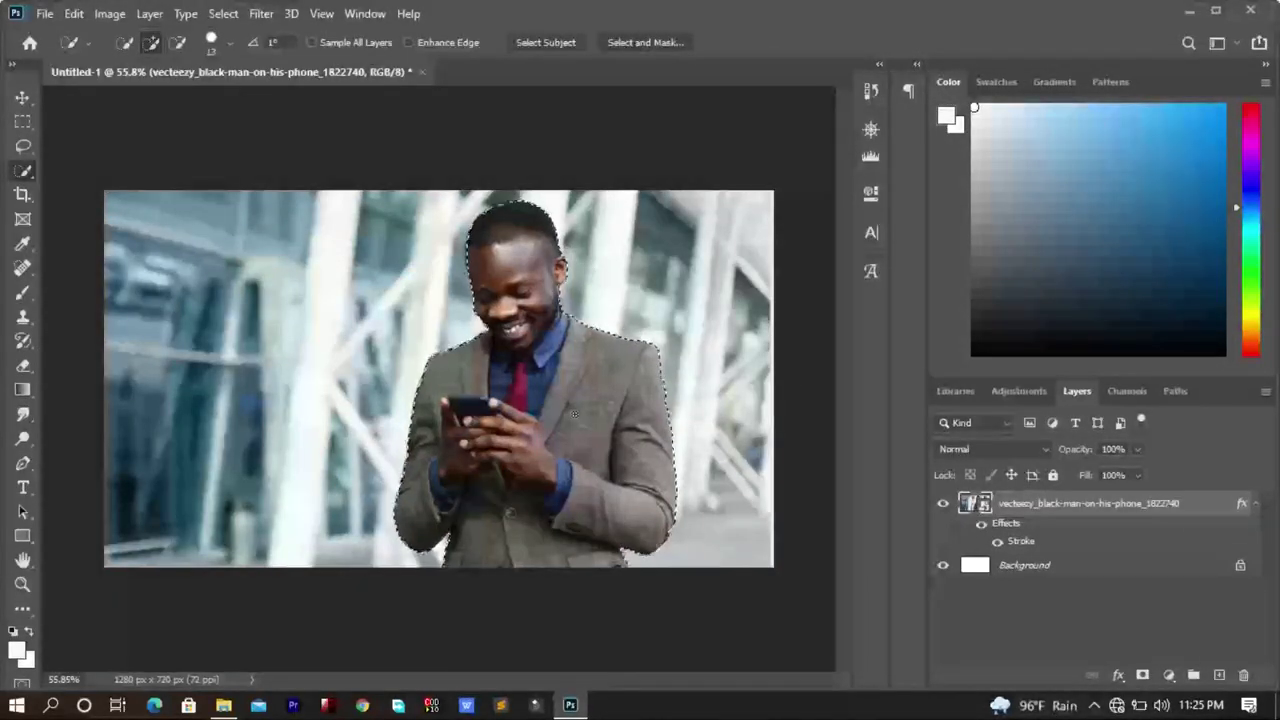
click(672, 43)
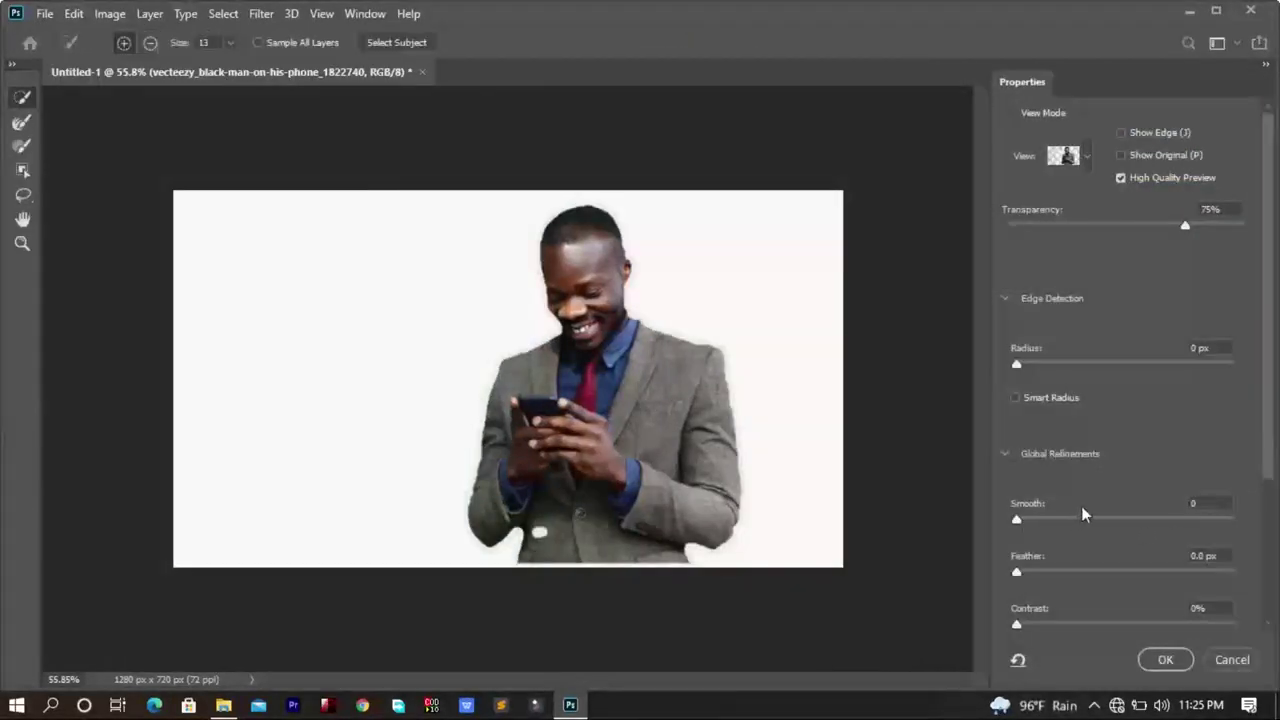
click(1107, 517)
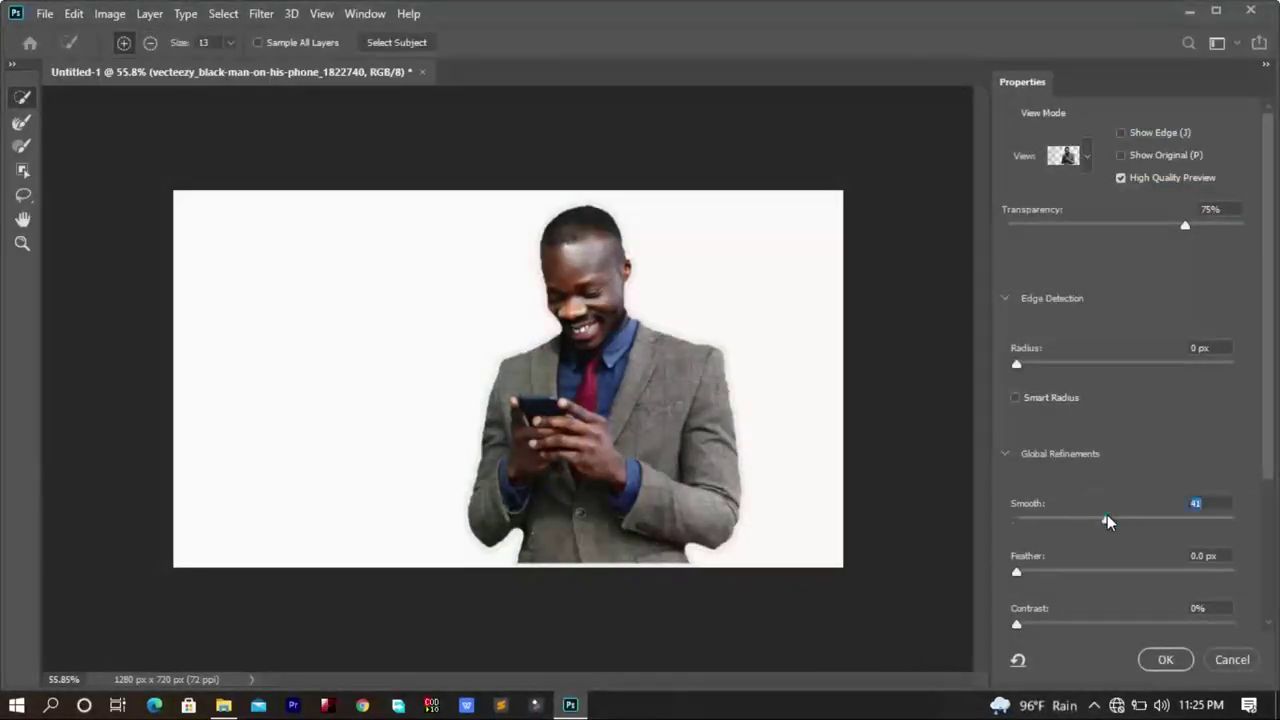
click(1160, 624)
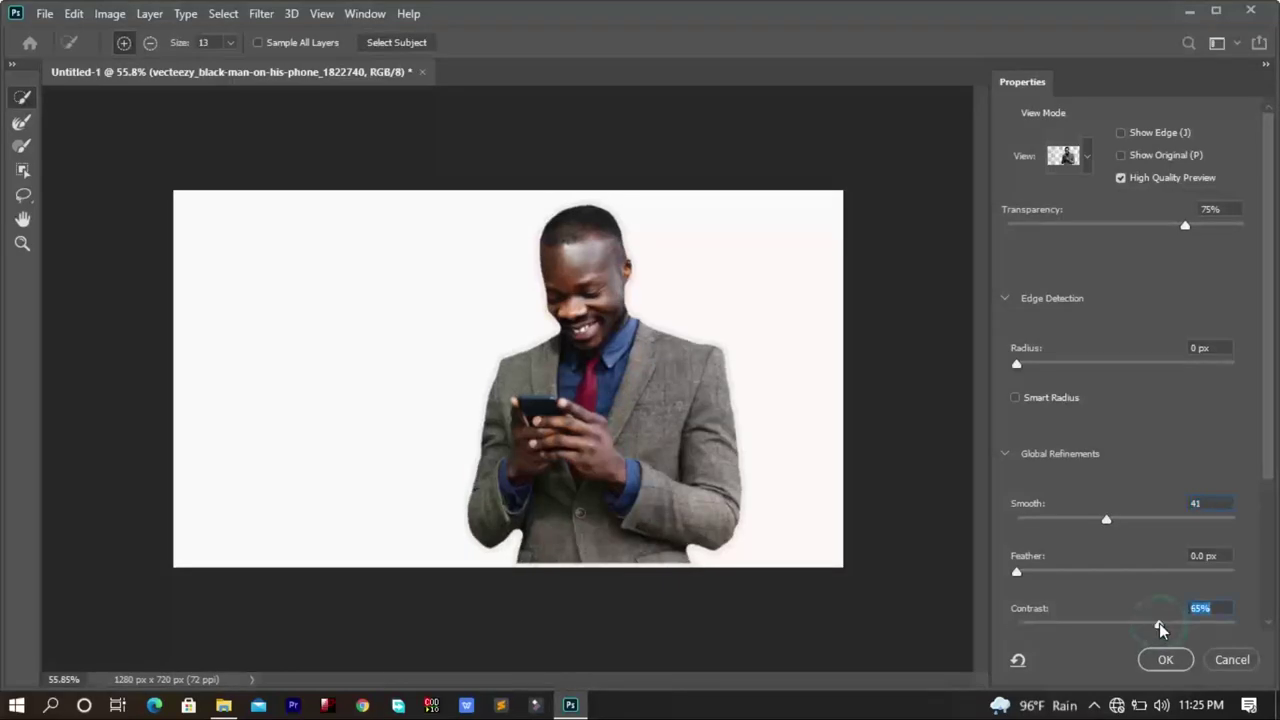
drag(1162, 624, 1270, 622)
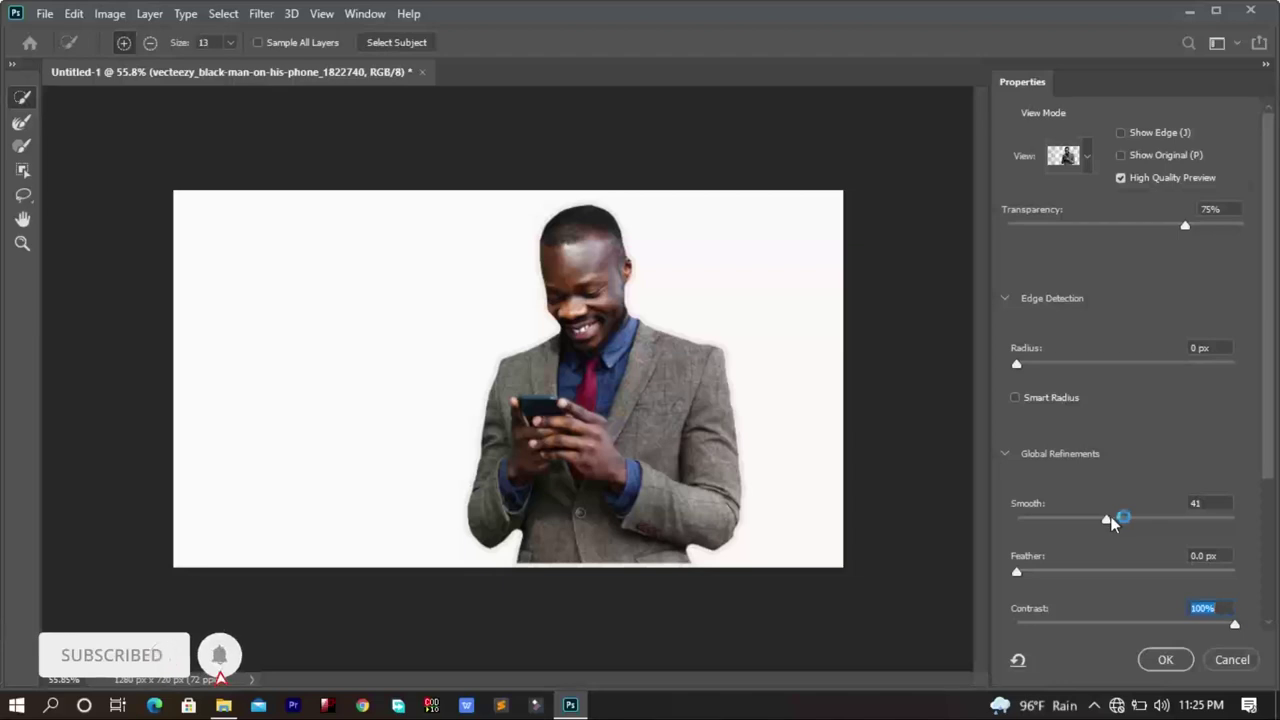
drag(1107, 520, 1170, 521)
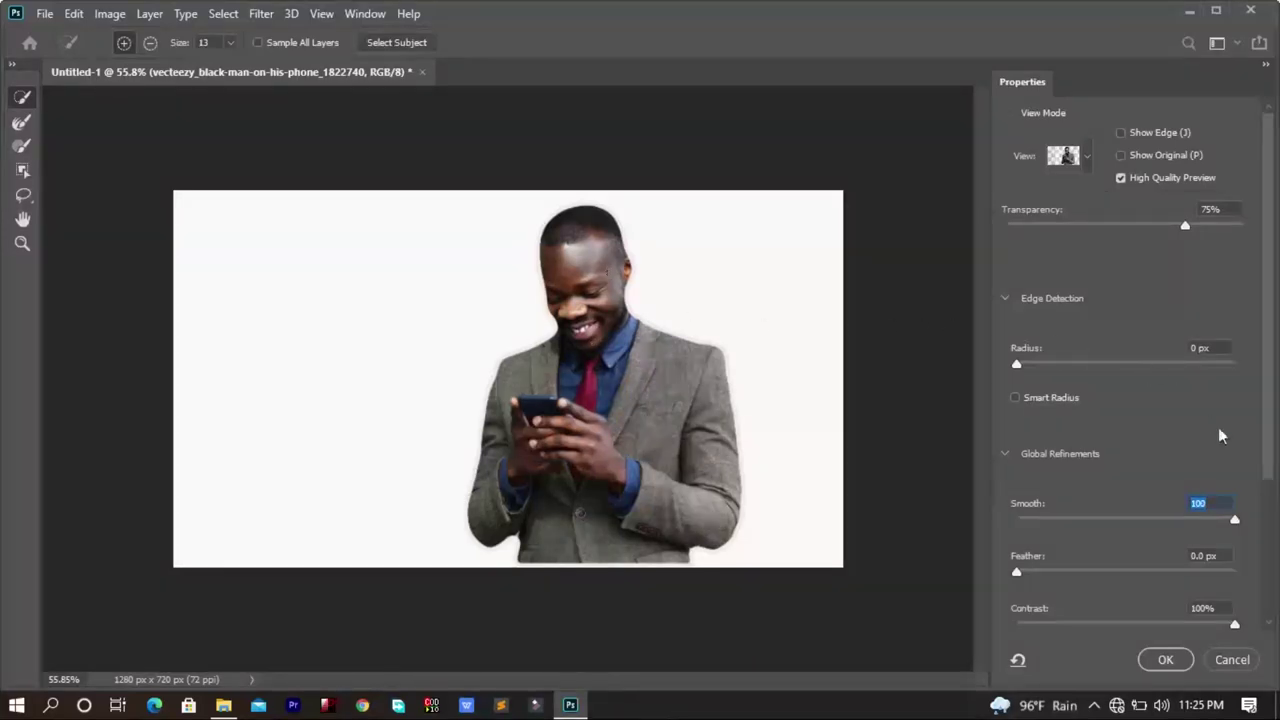
click(1160, 660)
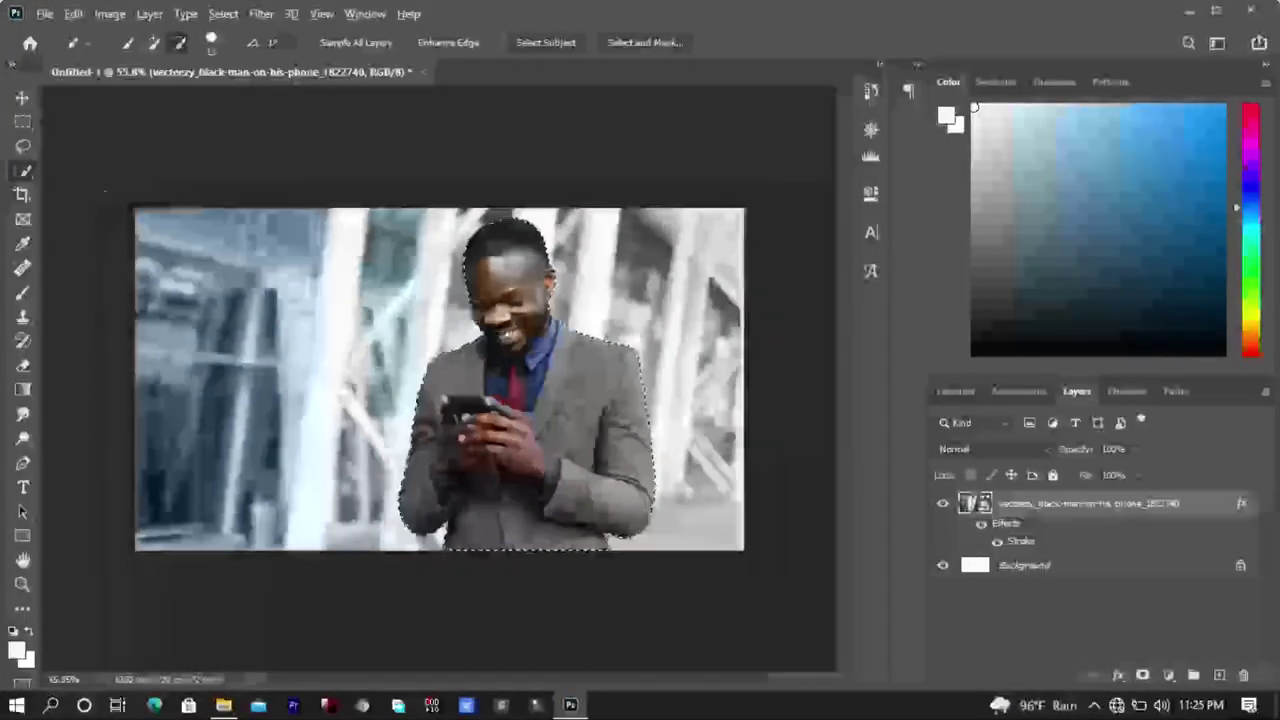
Zoom in and trim the selection at the bottom of the man's cuff.
scroll(153, 373, up, 1)
scroll(153, 373, up, 1)
scroll(153, 373, up, 2)
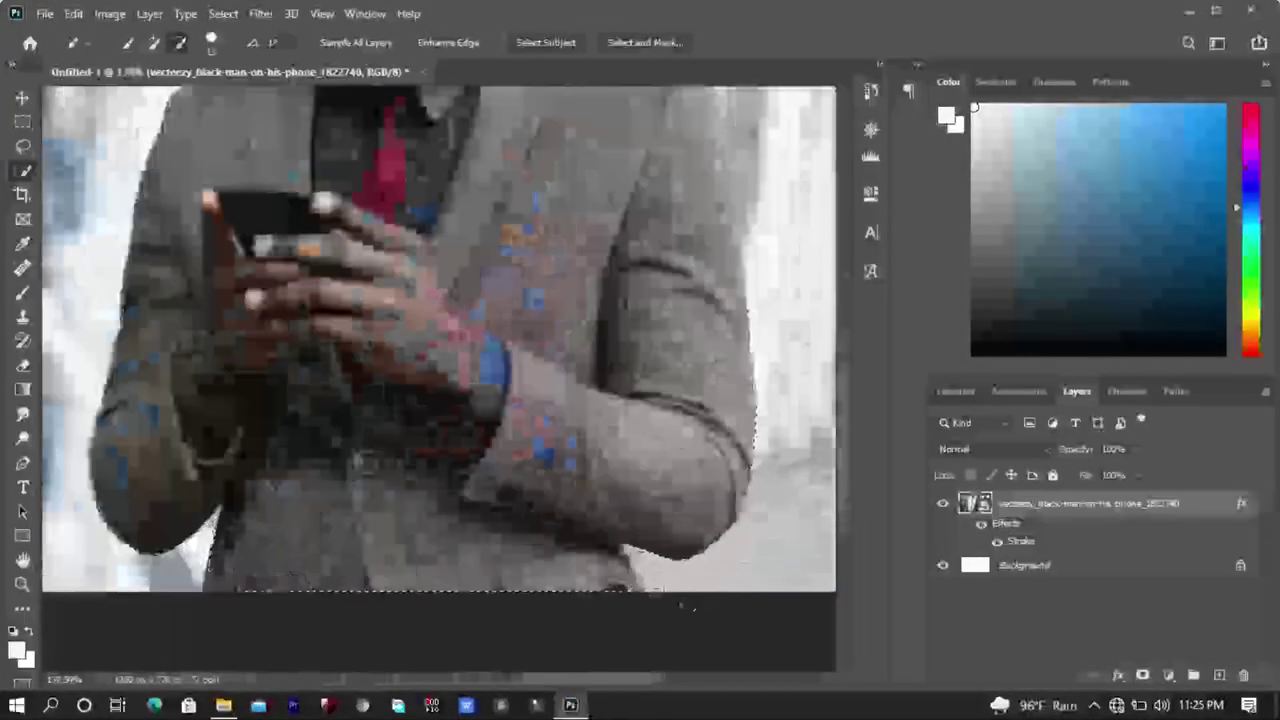
scroll(153, 373, up, 1)
scroll(638, 537, up, 1)
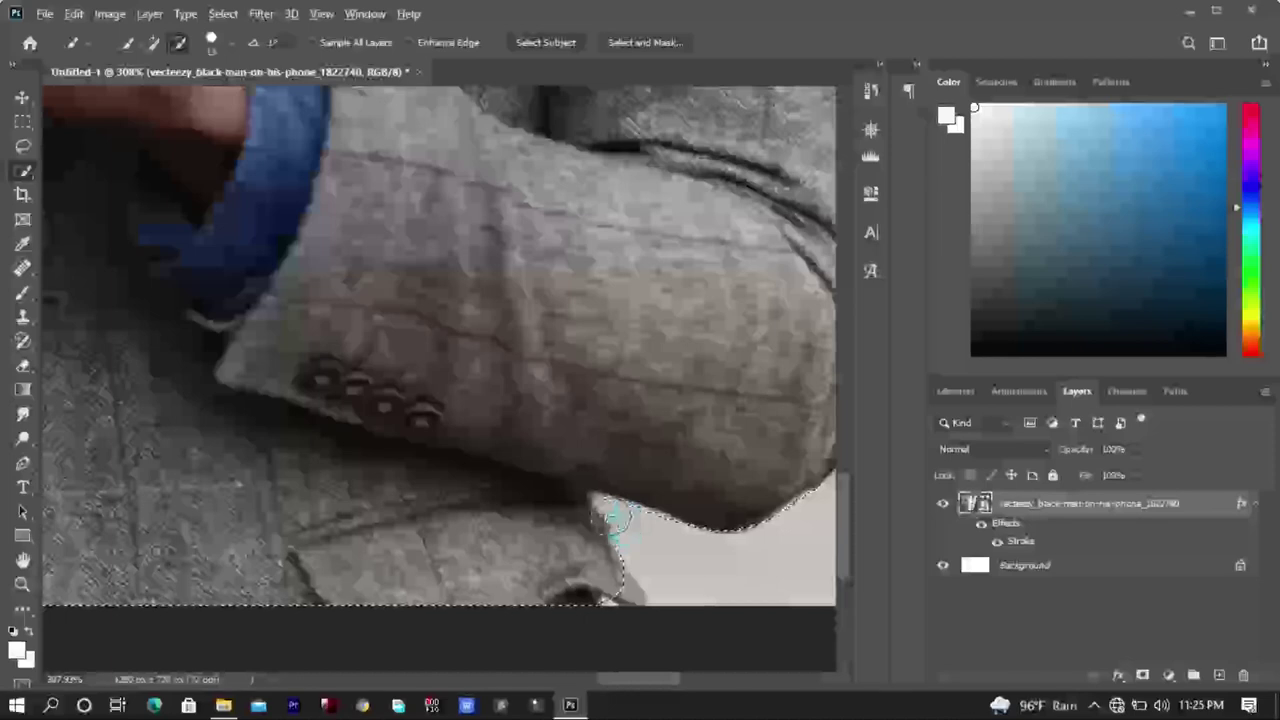
key(alt)
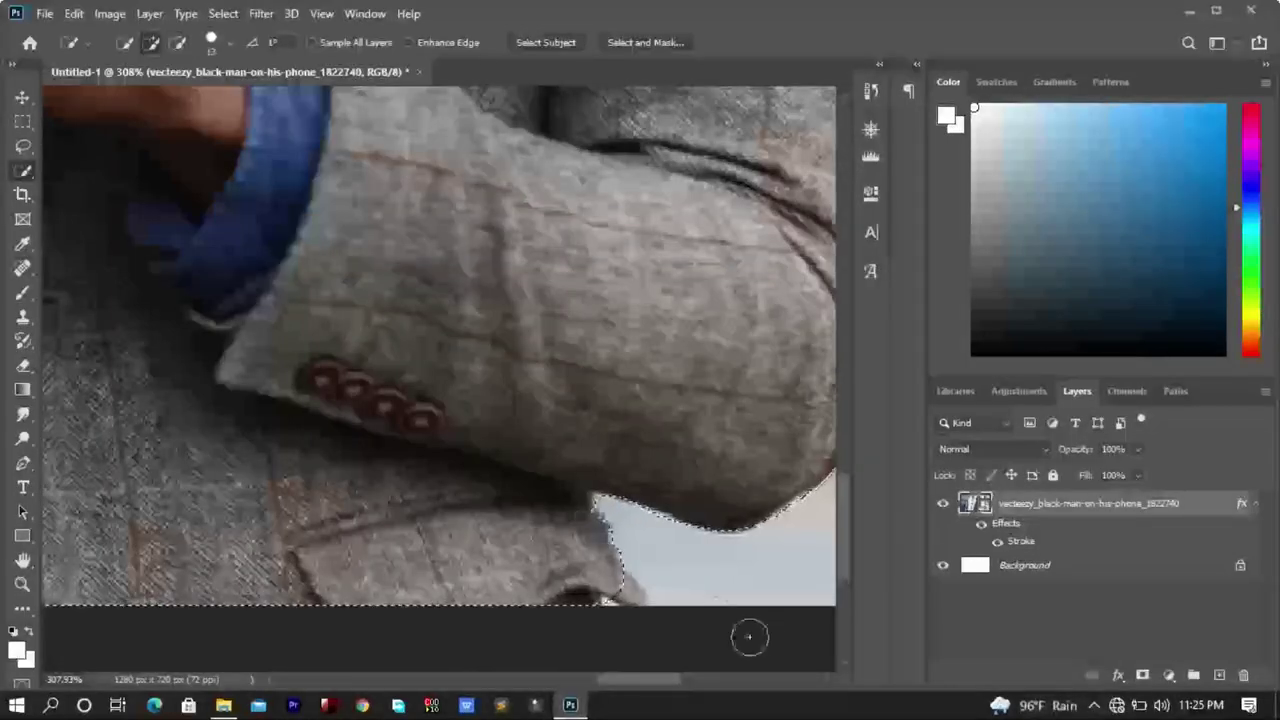
alt+click(620, 600)
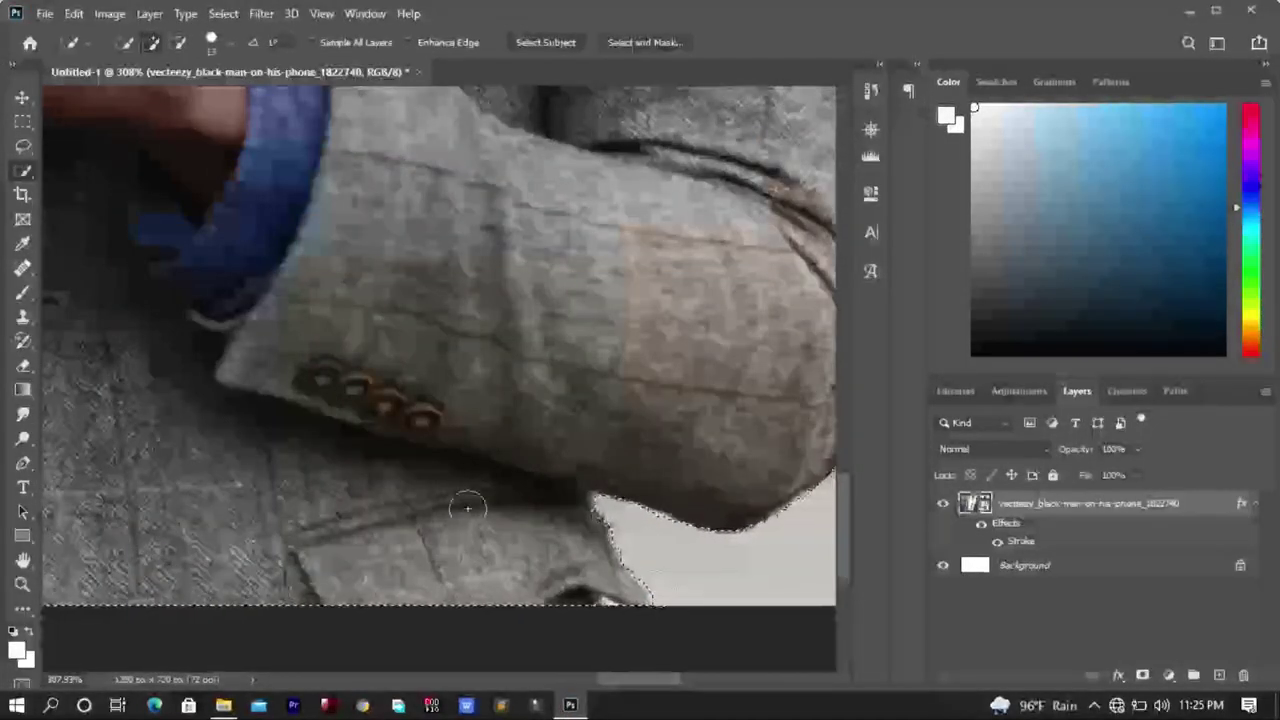
scroll(469, 492, down, 2)
scroll(469, 492, down, 2)
scroll(469, 492, down, 1)
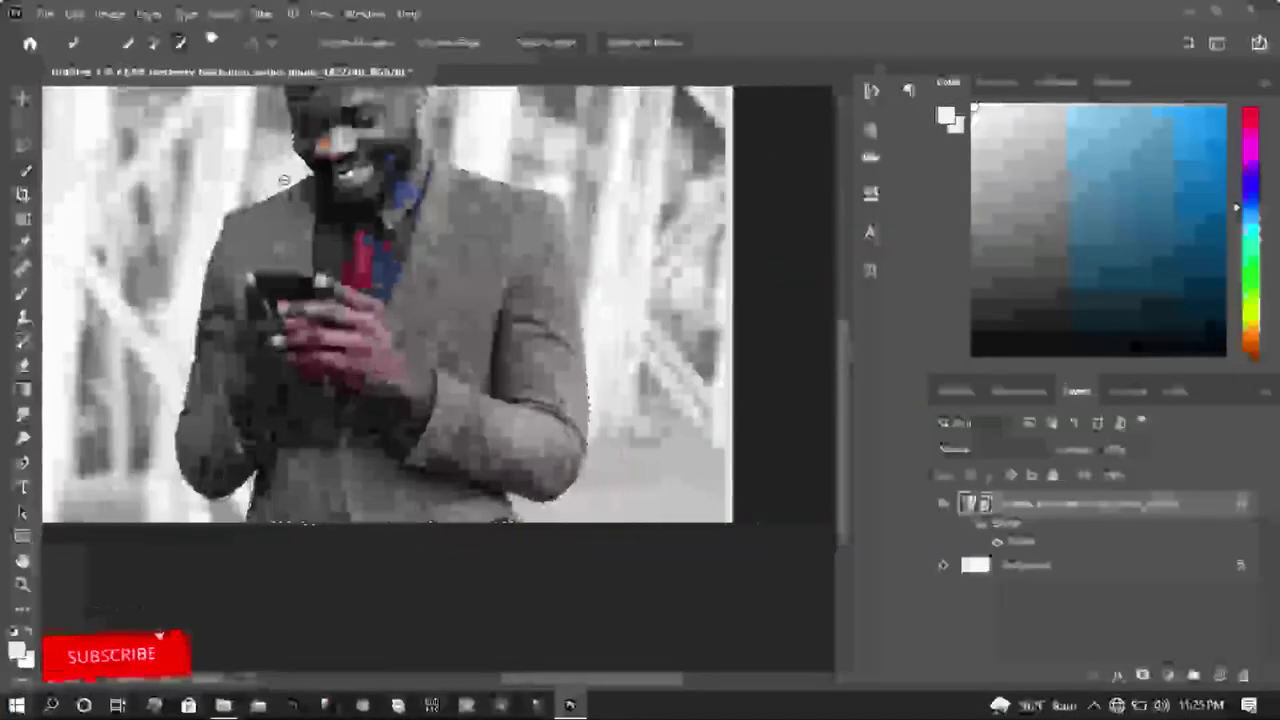
scroll(292, 140, up, 1)
scroll(292, 140, up, 2)
scroll(292, 140, up, 2)
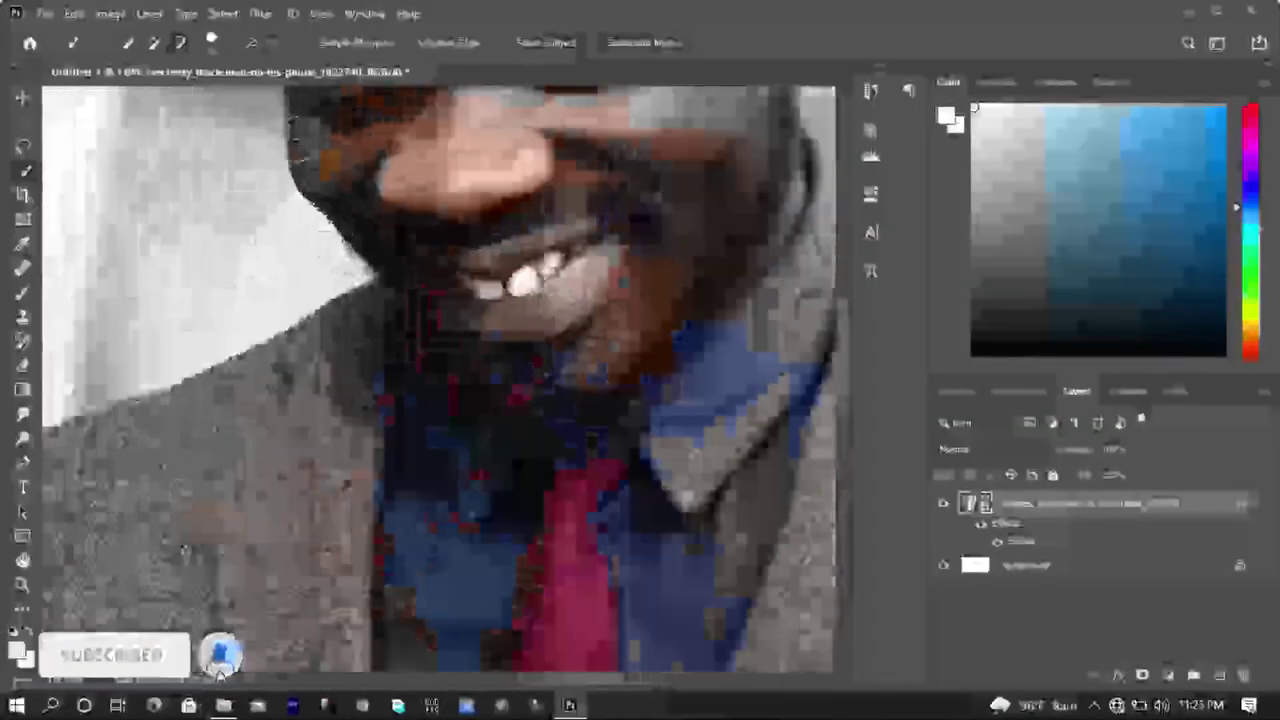
scroll(292, 140, up, 2)
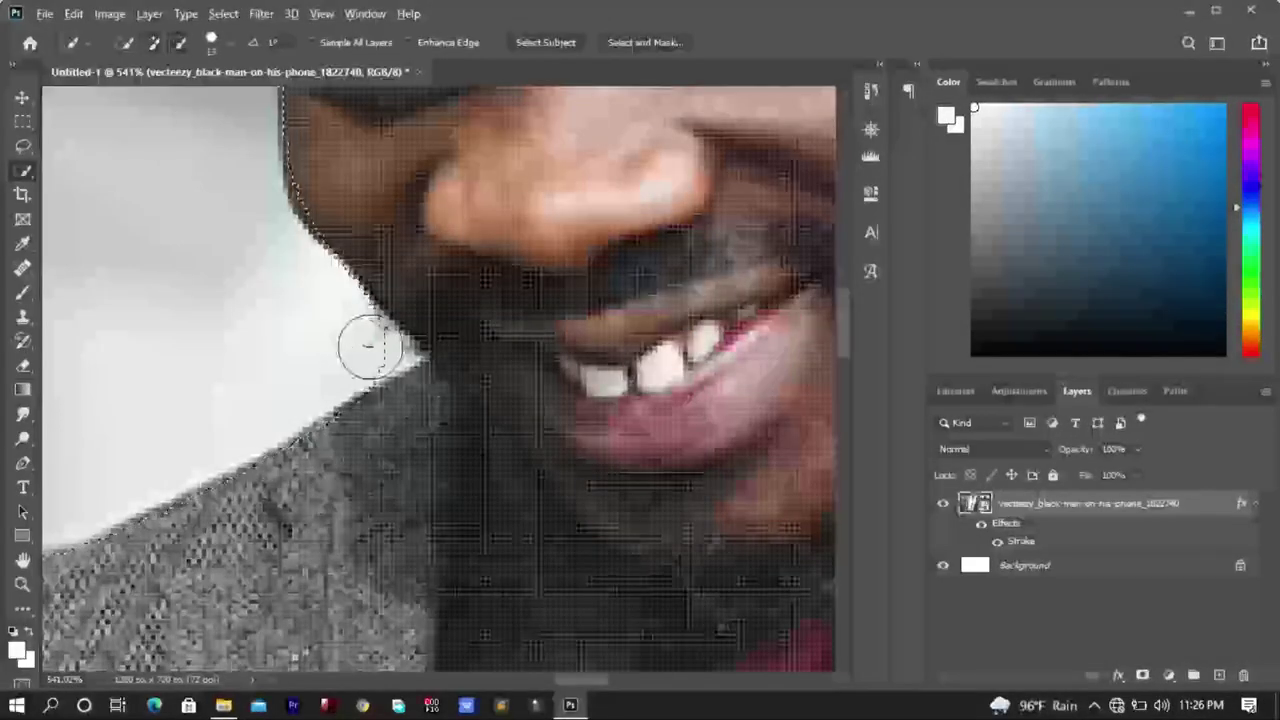
Refine the selection along the chin, cheek and eye, and remove the bump above the hair.
drag(380, 343, 423, 391)
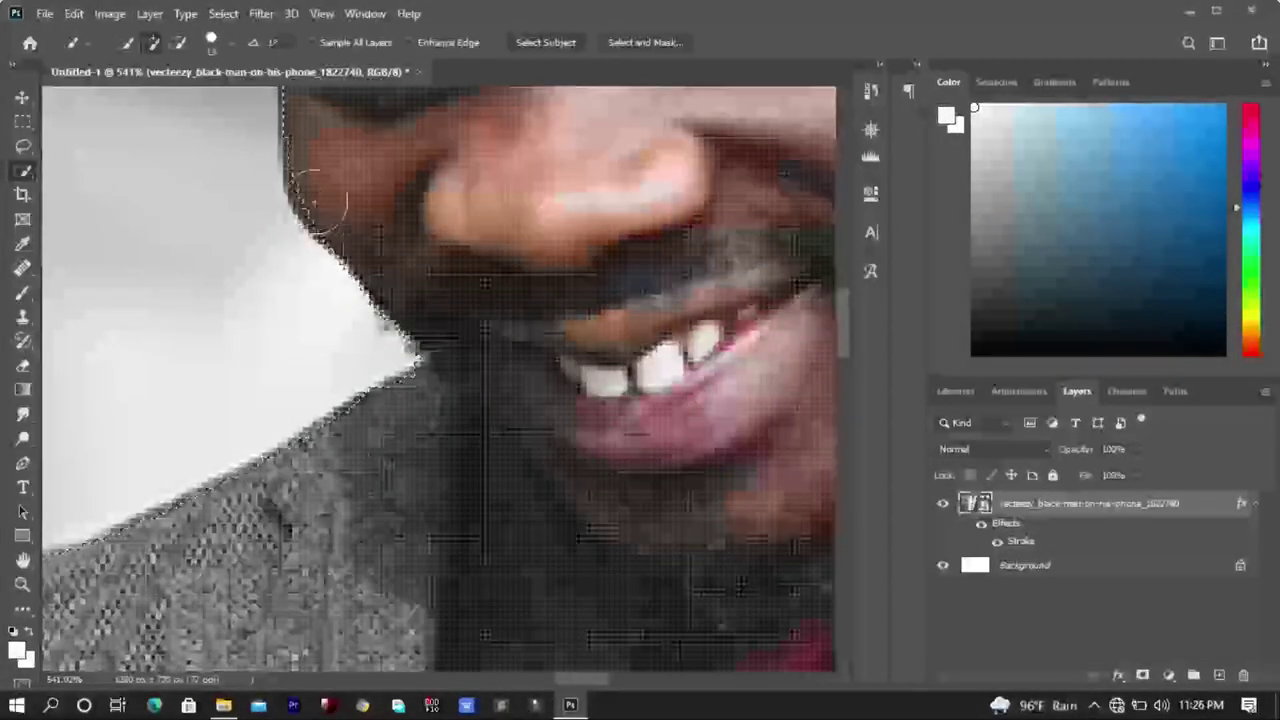
scroll(377, 255, up, 2)
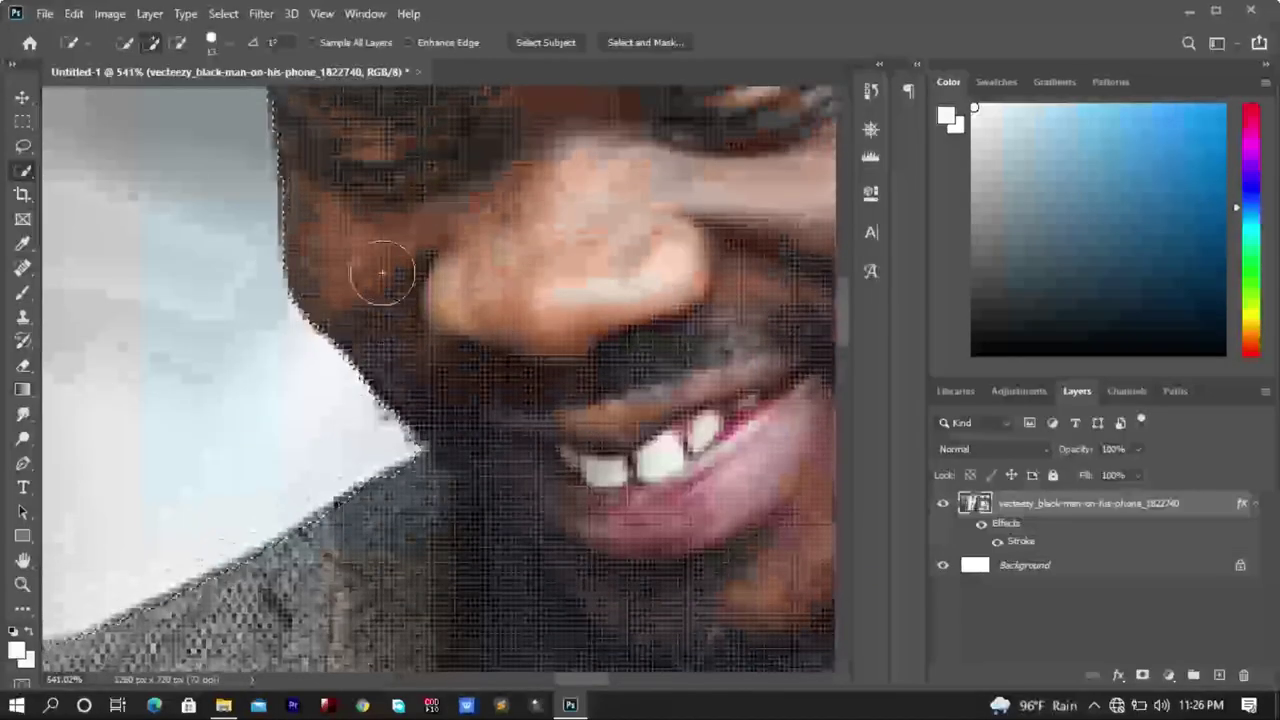
scroll(380, 272, up, 1)
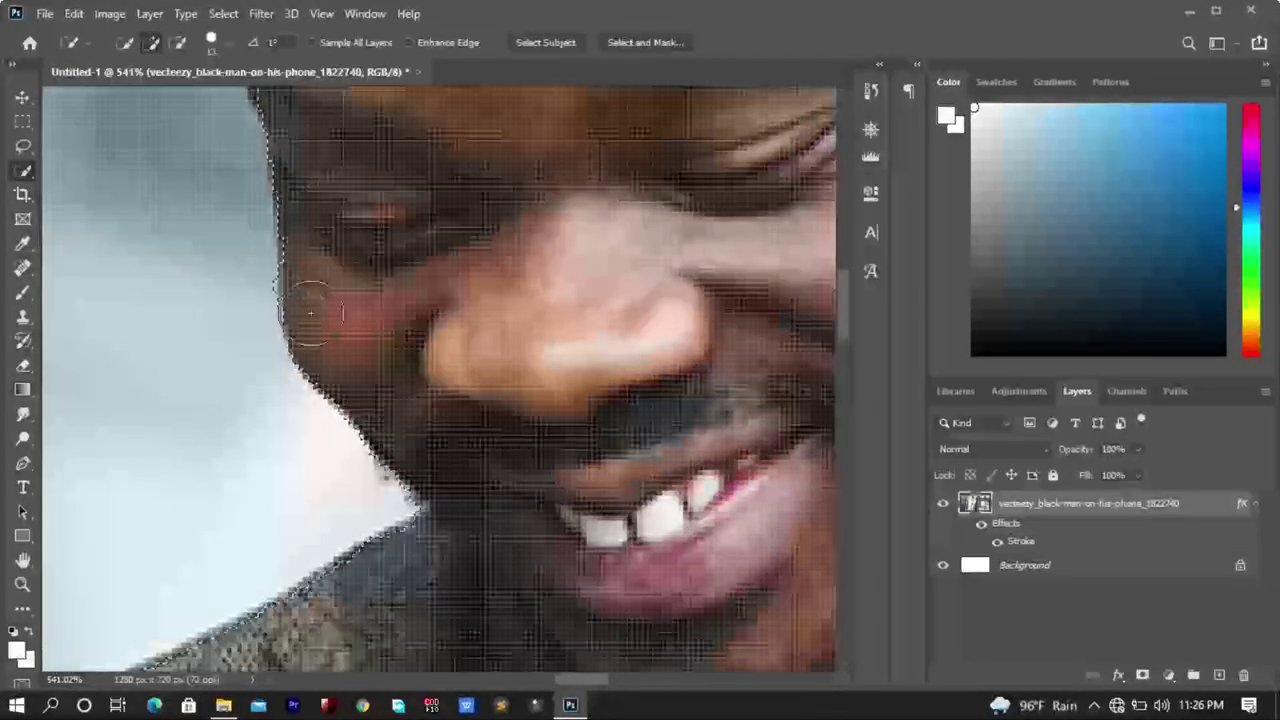
drag(311, 313, 312, 247)
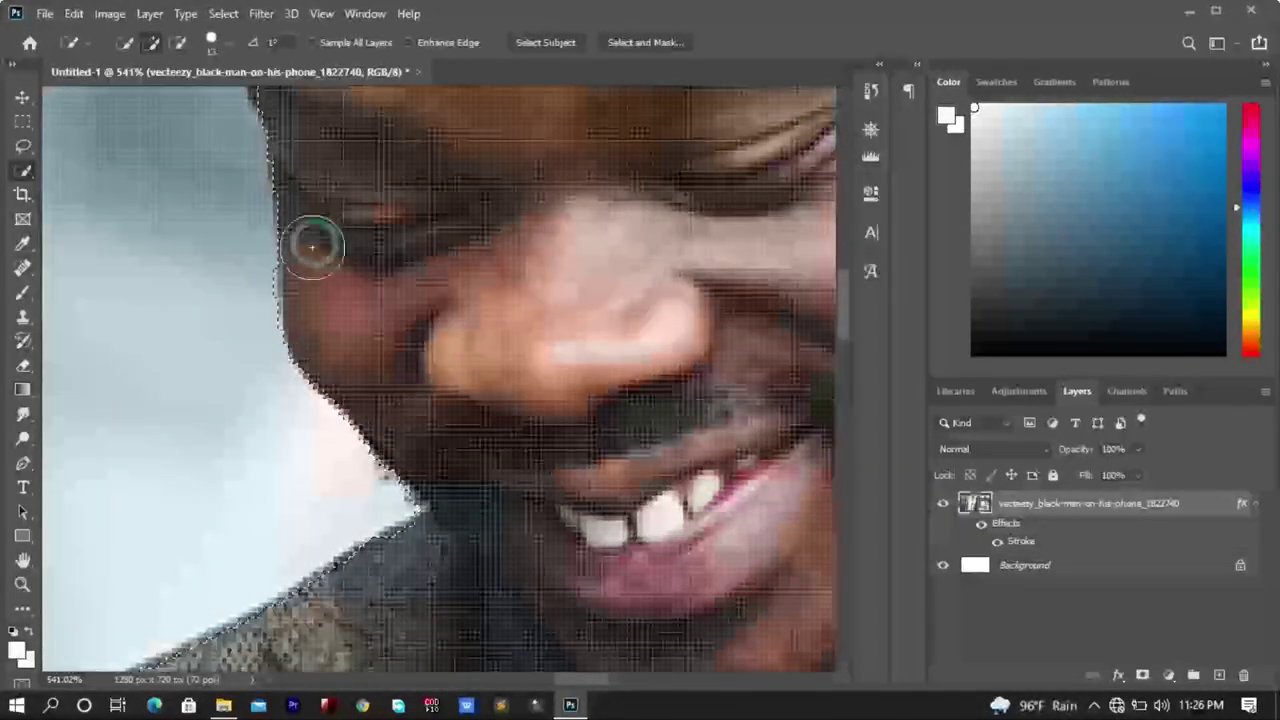
scroll(410, 294, up, 3)
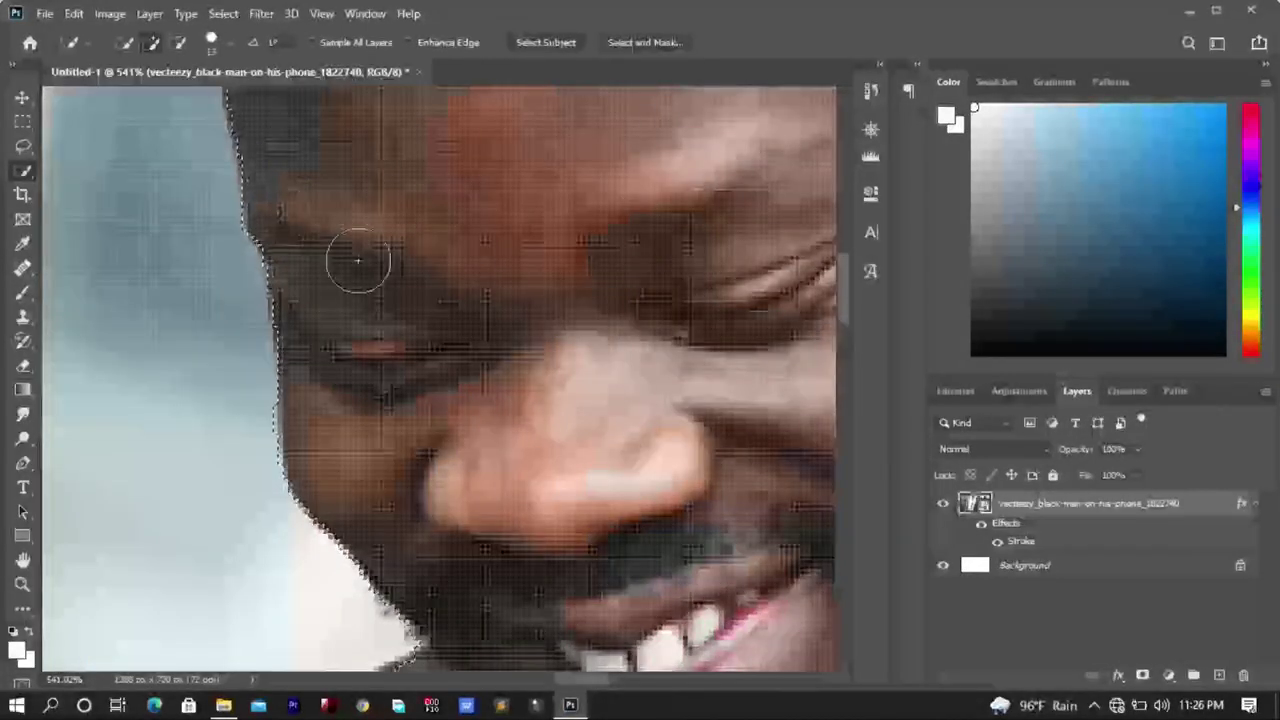
scroll(360, 255, up, 3)
scroll(336, 236, up, 3)
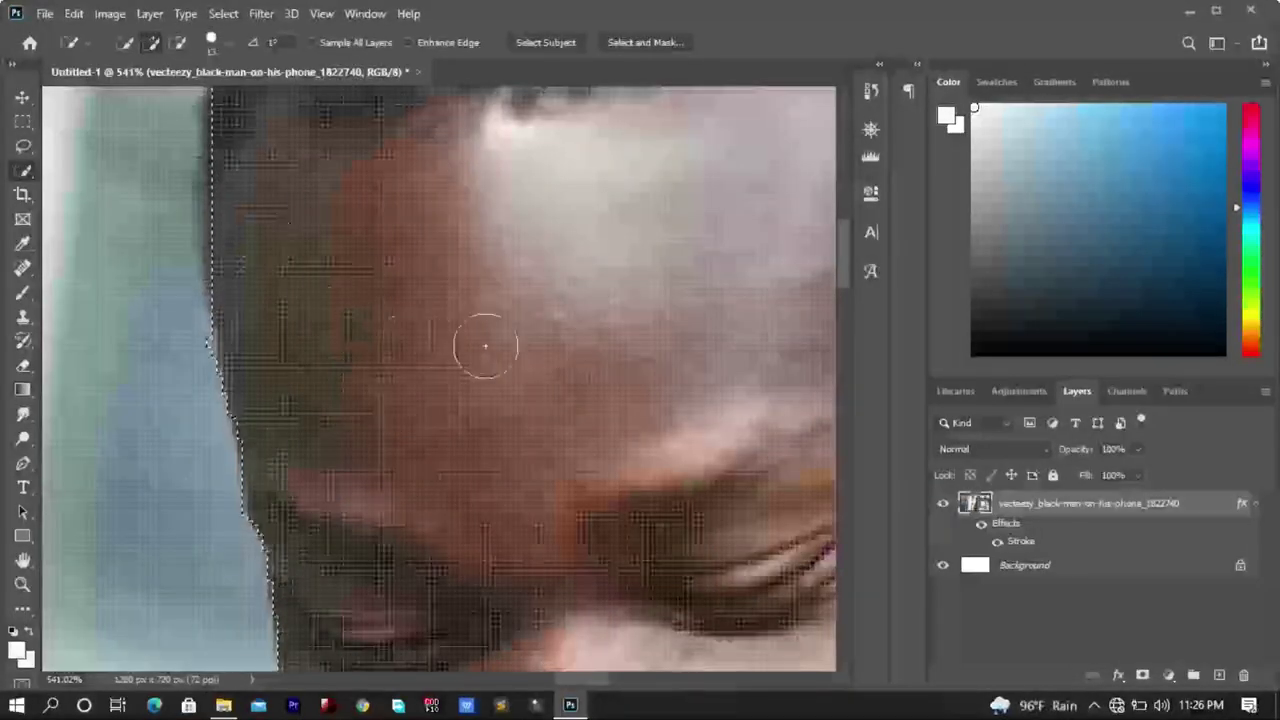
scroll(485, 346, down, 3)
scroll(508, 340, down, 3)
scroll(530, 290, down, 3)
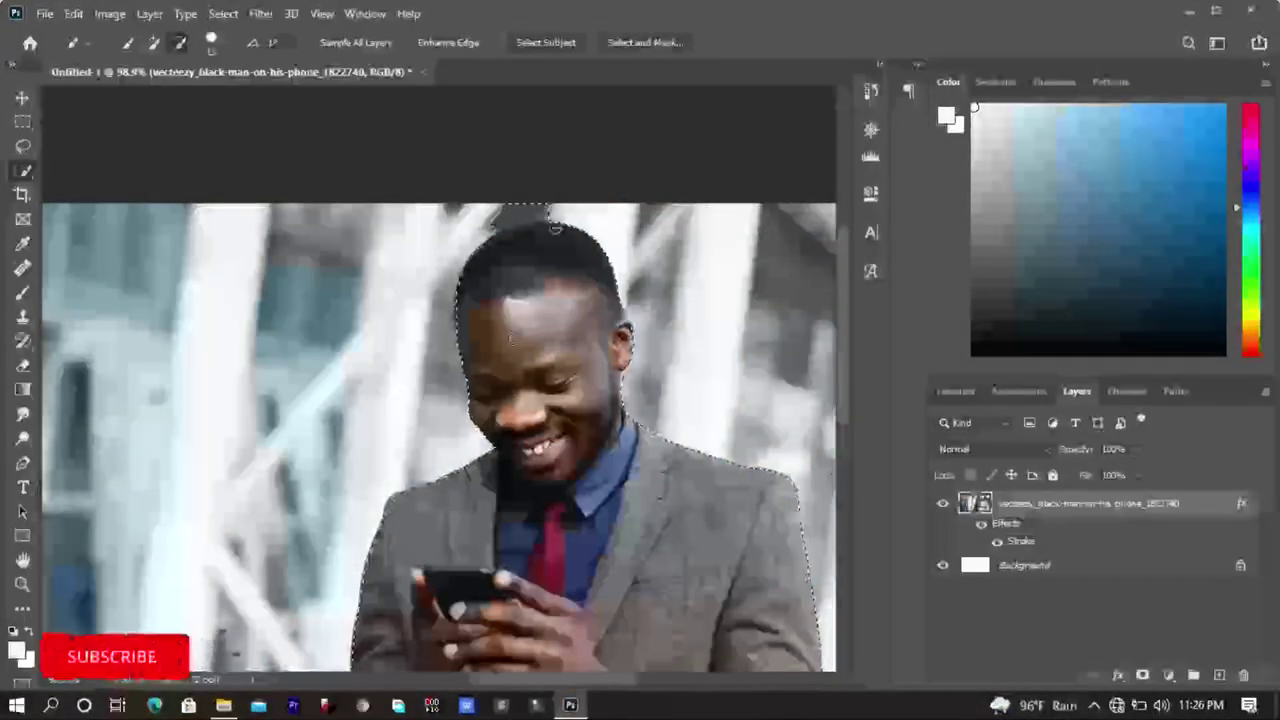
alt+click(530, 210)
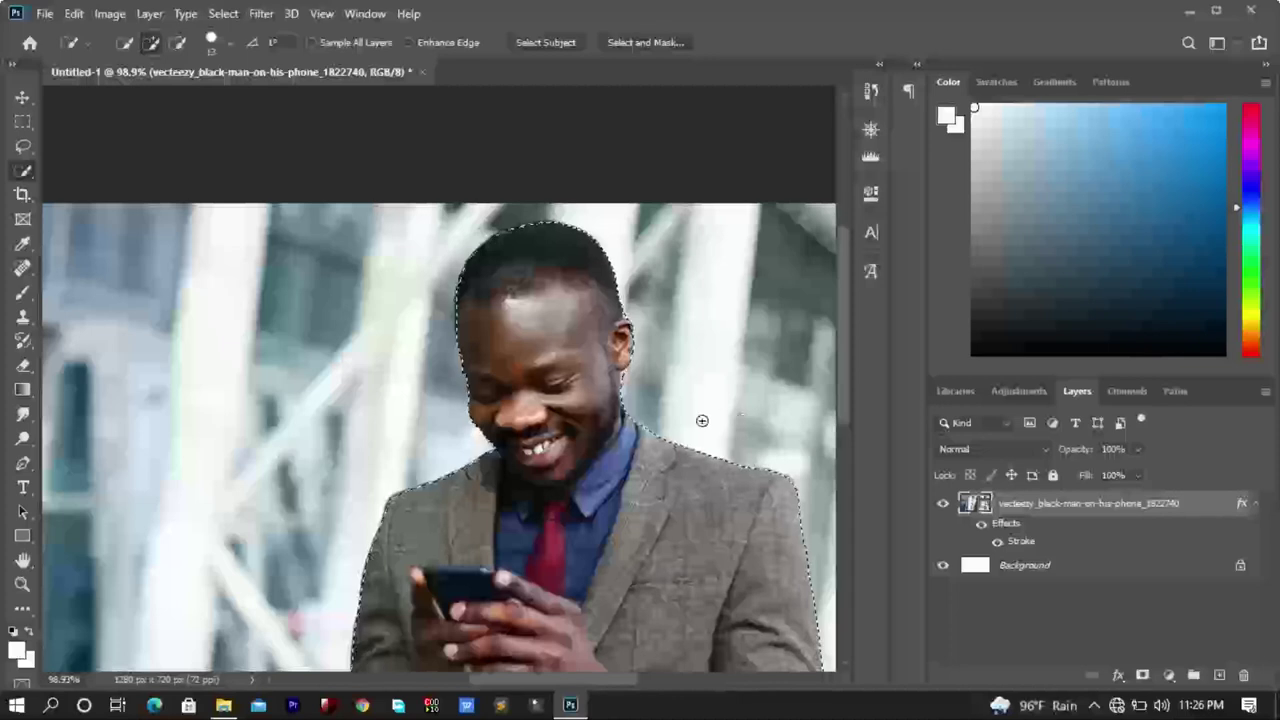
scroll(702, 420, down, 2)
scroll(702, 420, down, 2)
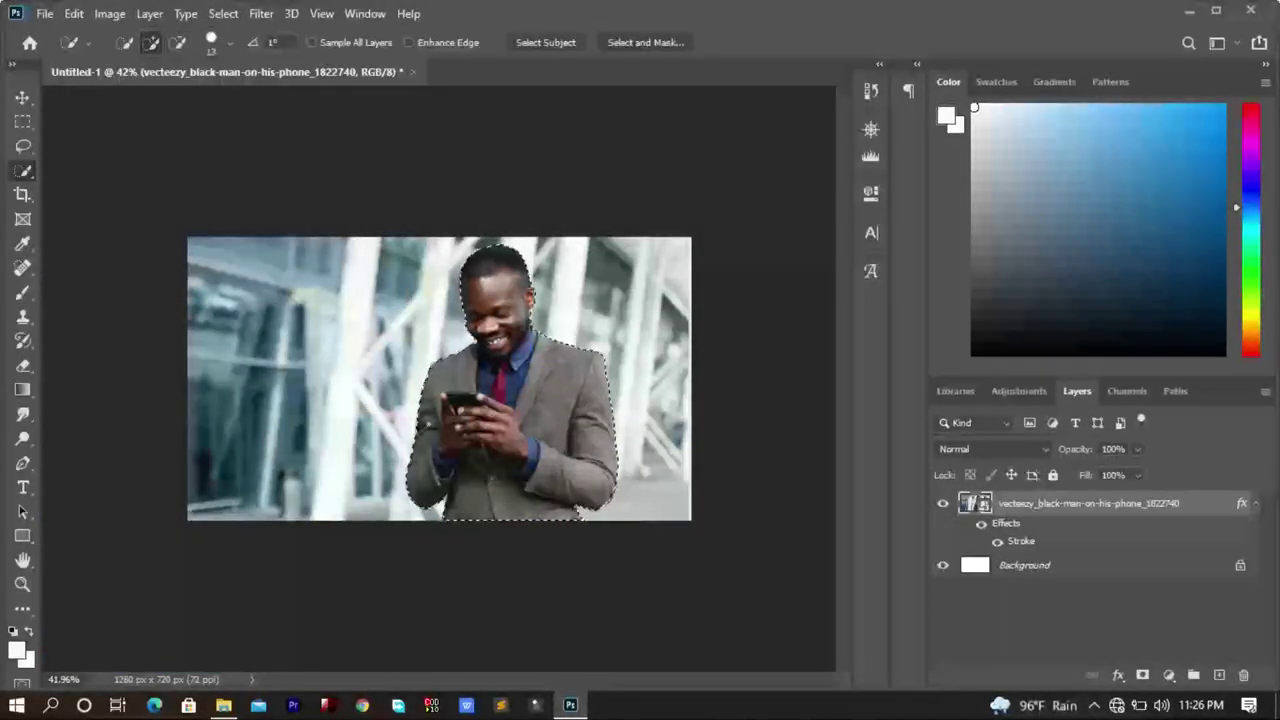
key(ctrl+j)
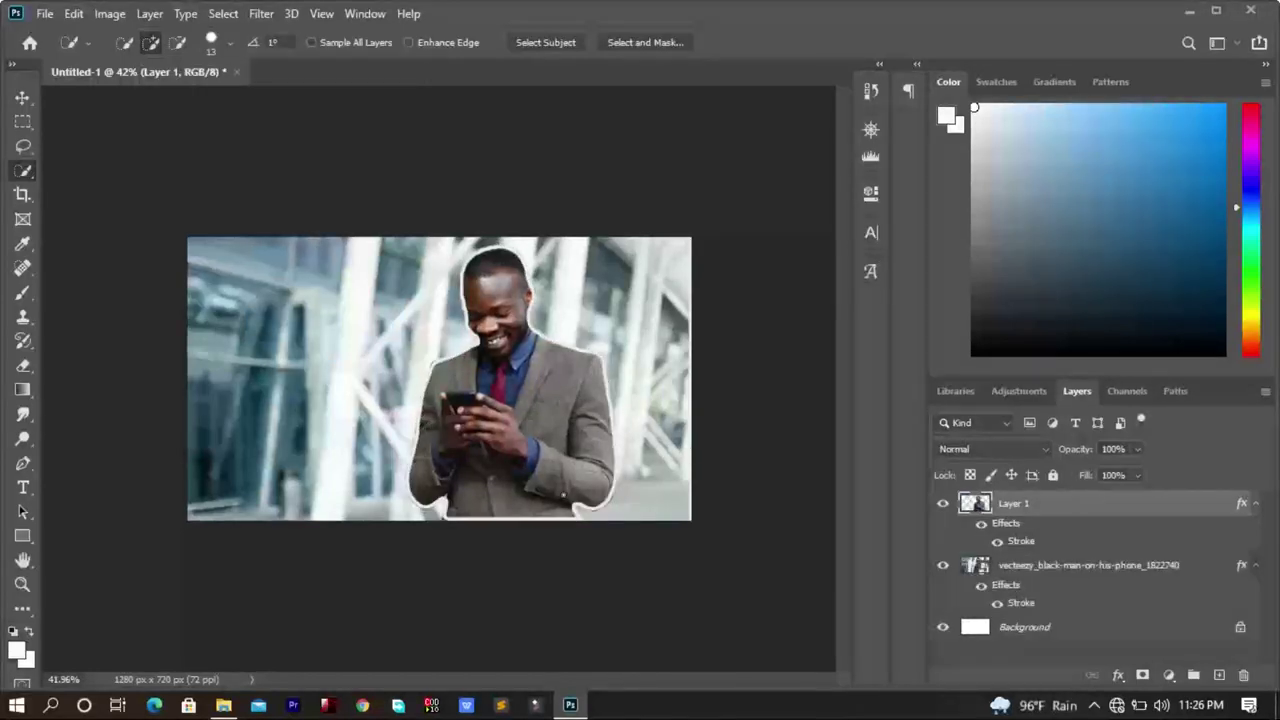
drag(1008, 572, 1244, 676)
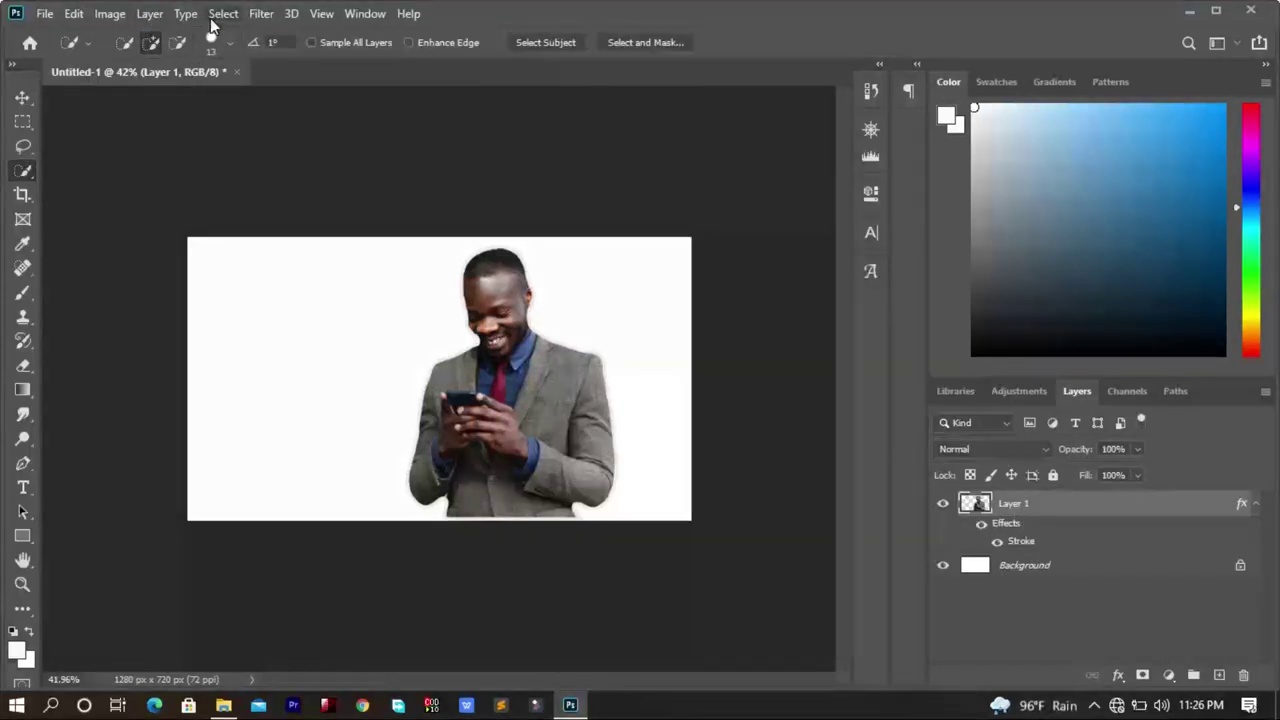
Create a new Gradient fill layer.
click(149, 14)
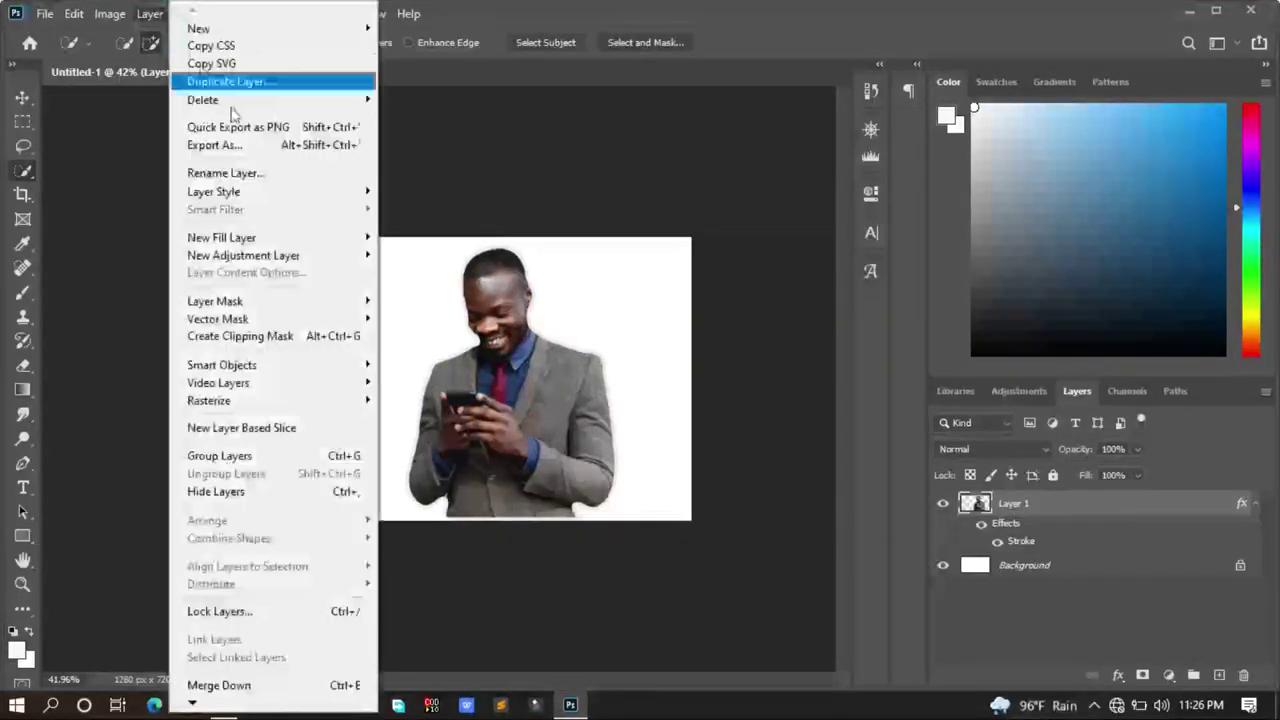
mouse_move(221, 237)
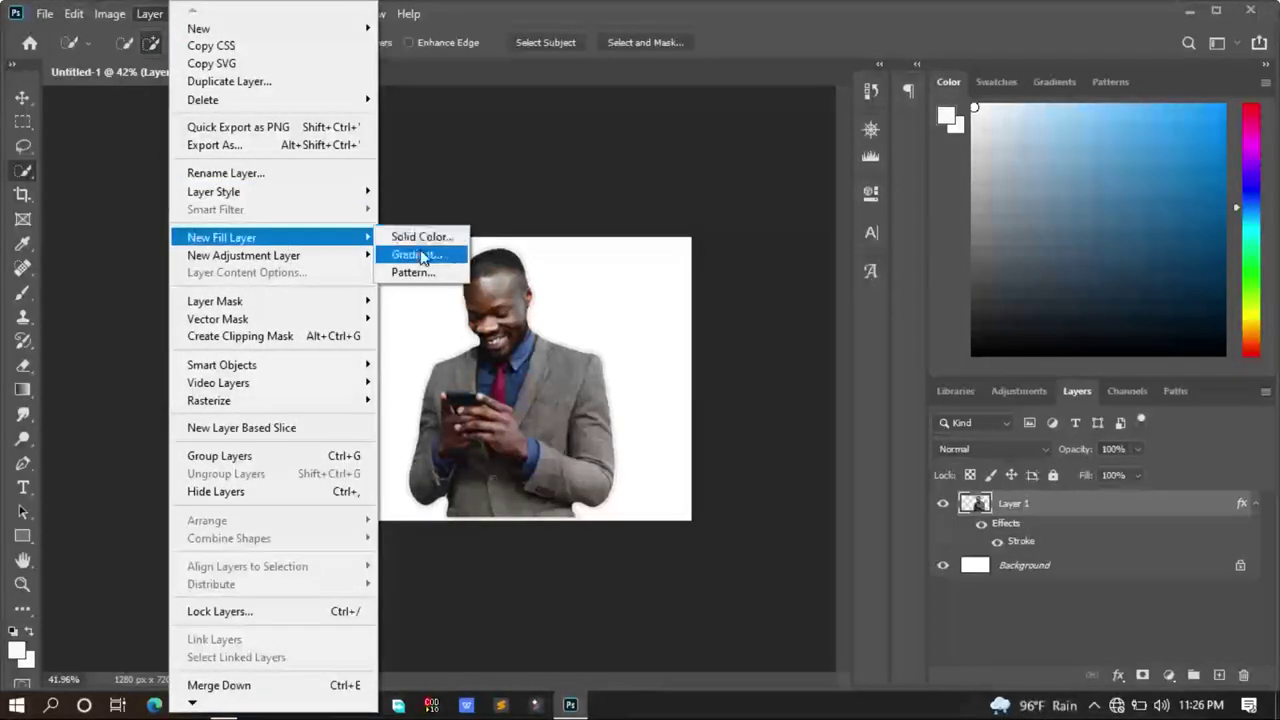
click(422, 257)
click(782, 193)
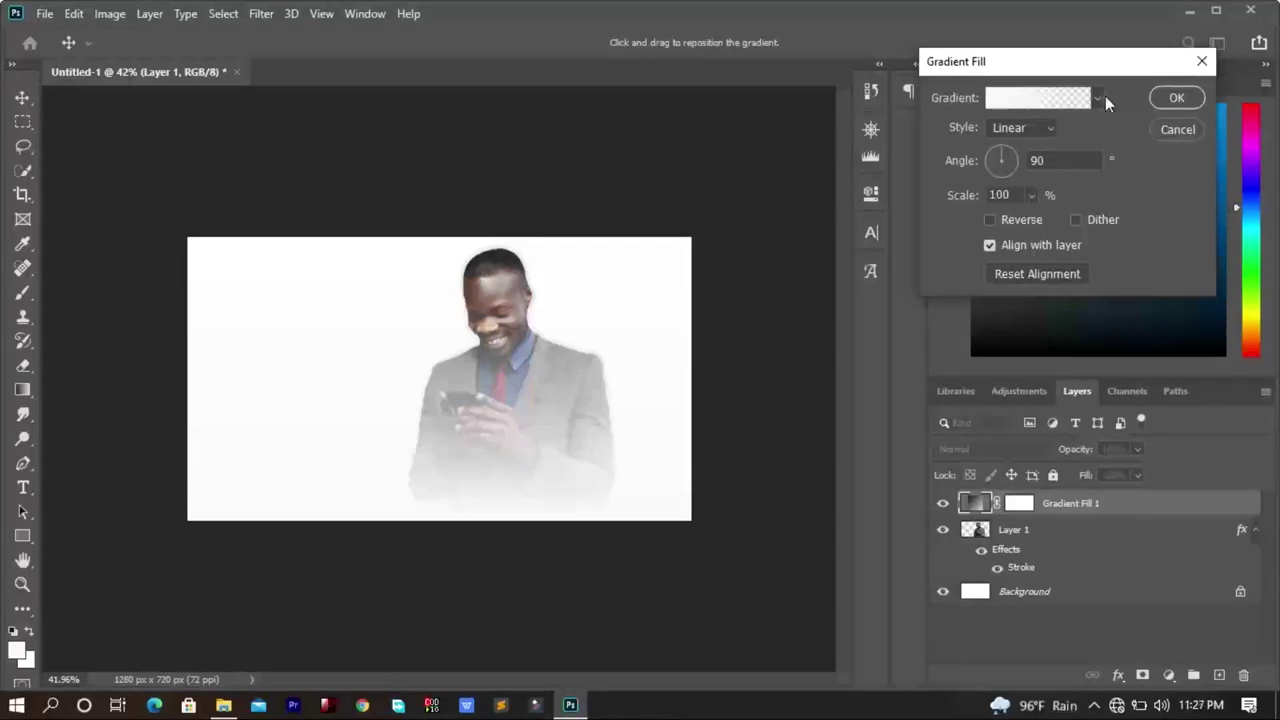
Choose the pink-to-purple gradient preset and move Gradient Fill 1 below Layer 1.
click(1097, 97)
click(990, 205)
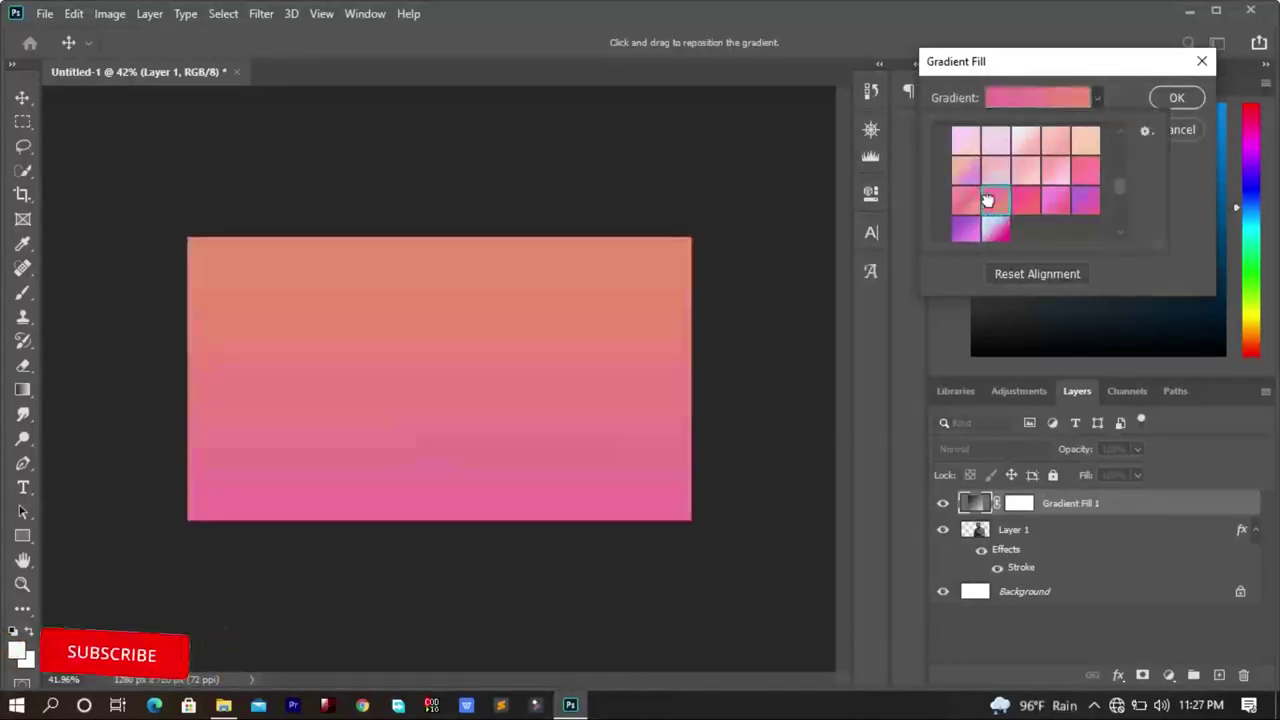
click(1025, 200)
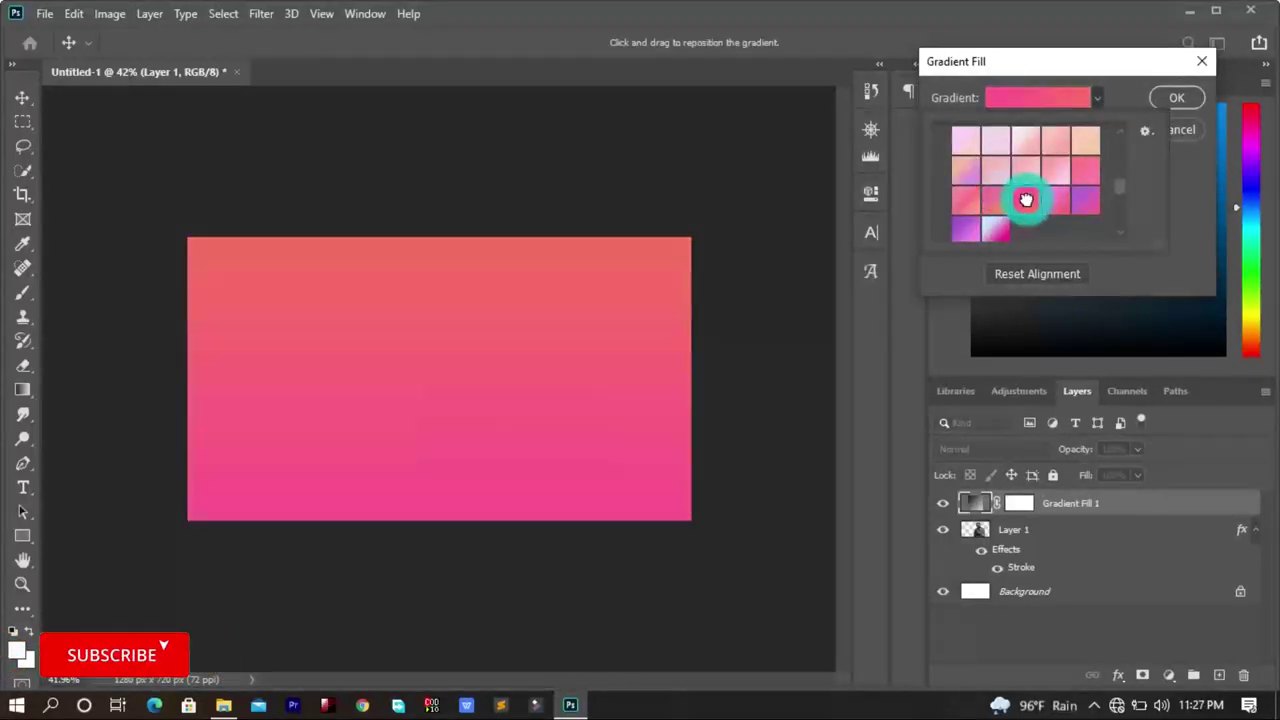
click(1080, 195)
click(991, 230)
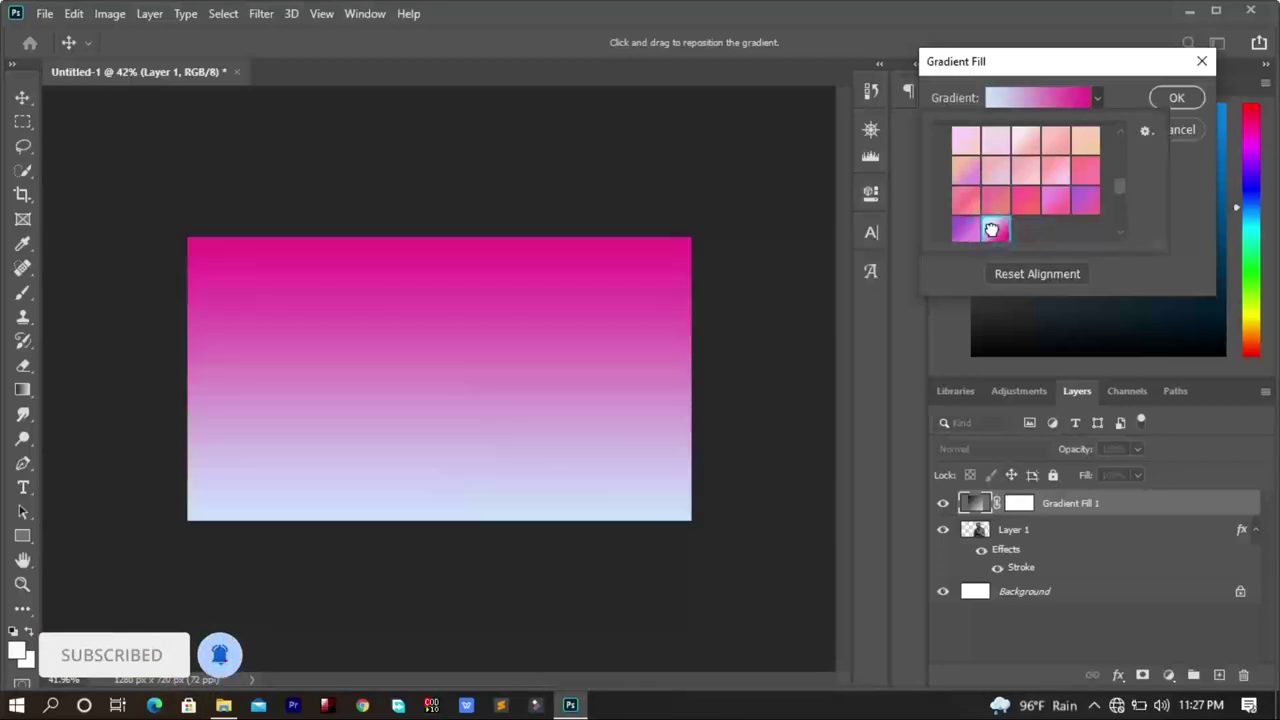
click(962, 230)
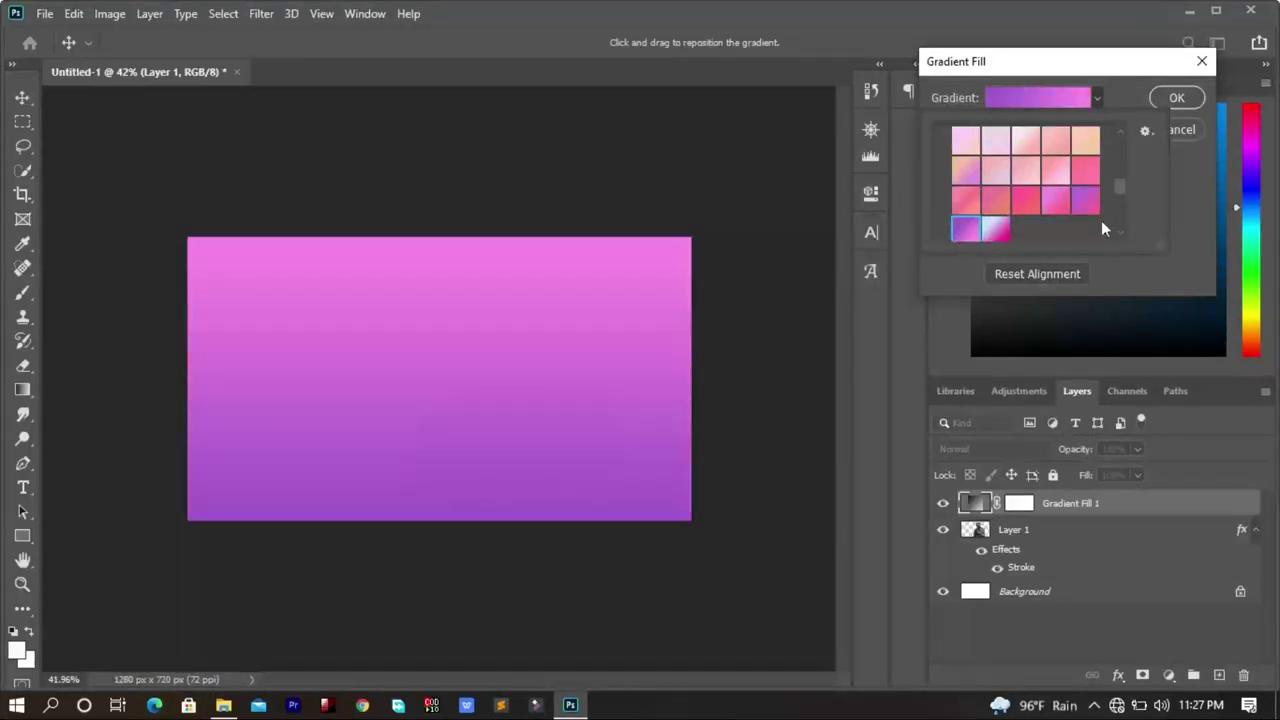
click(1176, 97)
click(1245, 95)
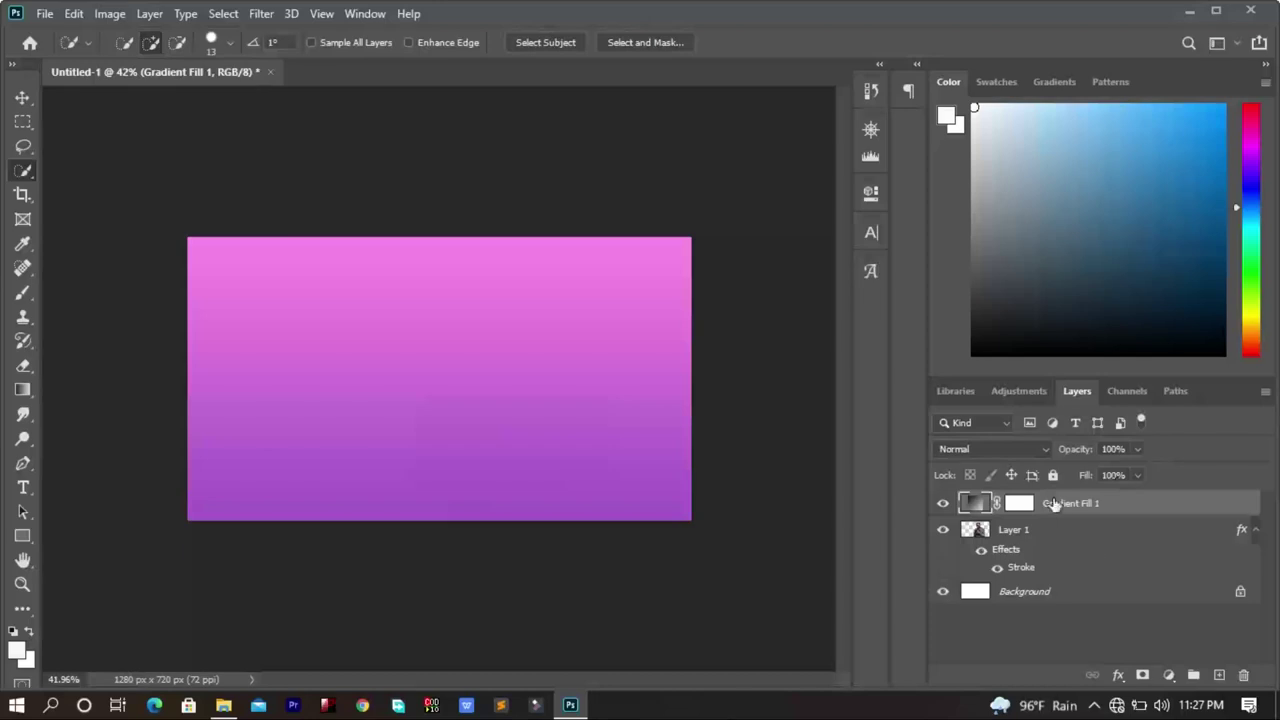
mouse_move(1043, 509)
mouse_down()
mouse_move(1043, 541)
mouse_move(1038, 515)
mouse_move(1010, 503)
mouse_up()
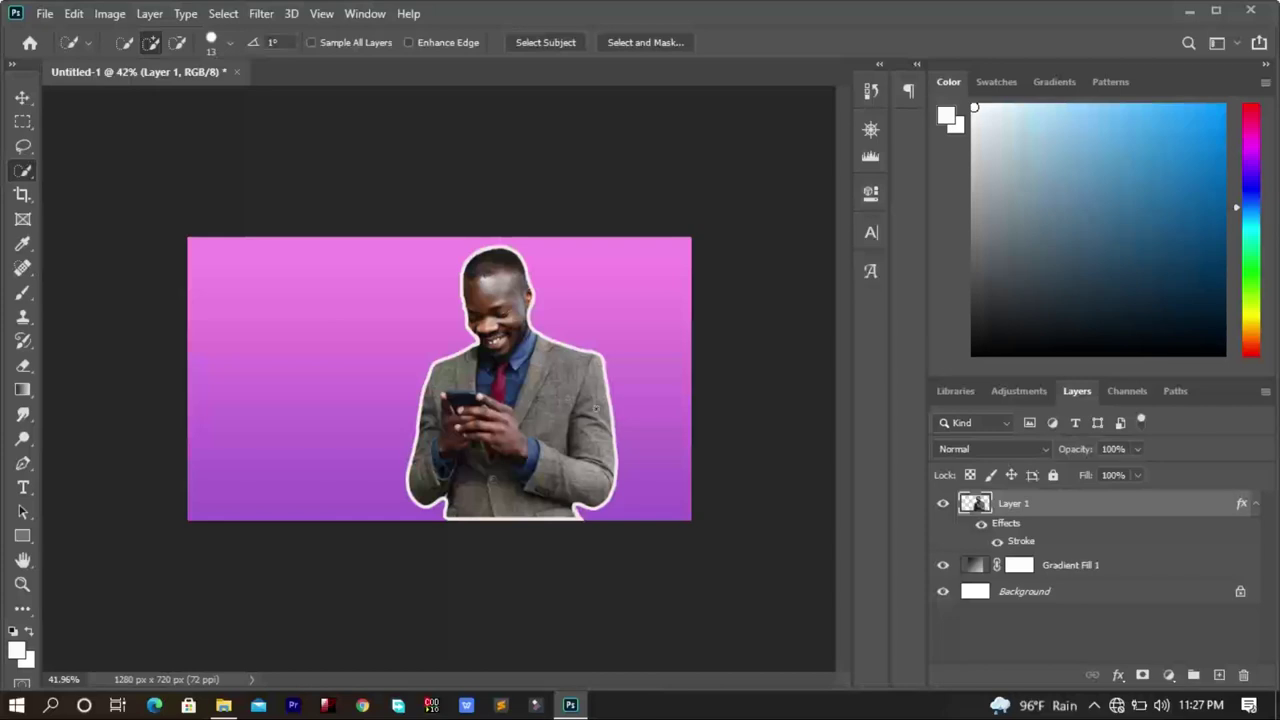
Select the entire canvas with the Rectangular Marquee.
click(23, 121)
drag(188, 238, 660, 521)
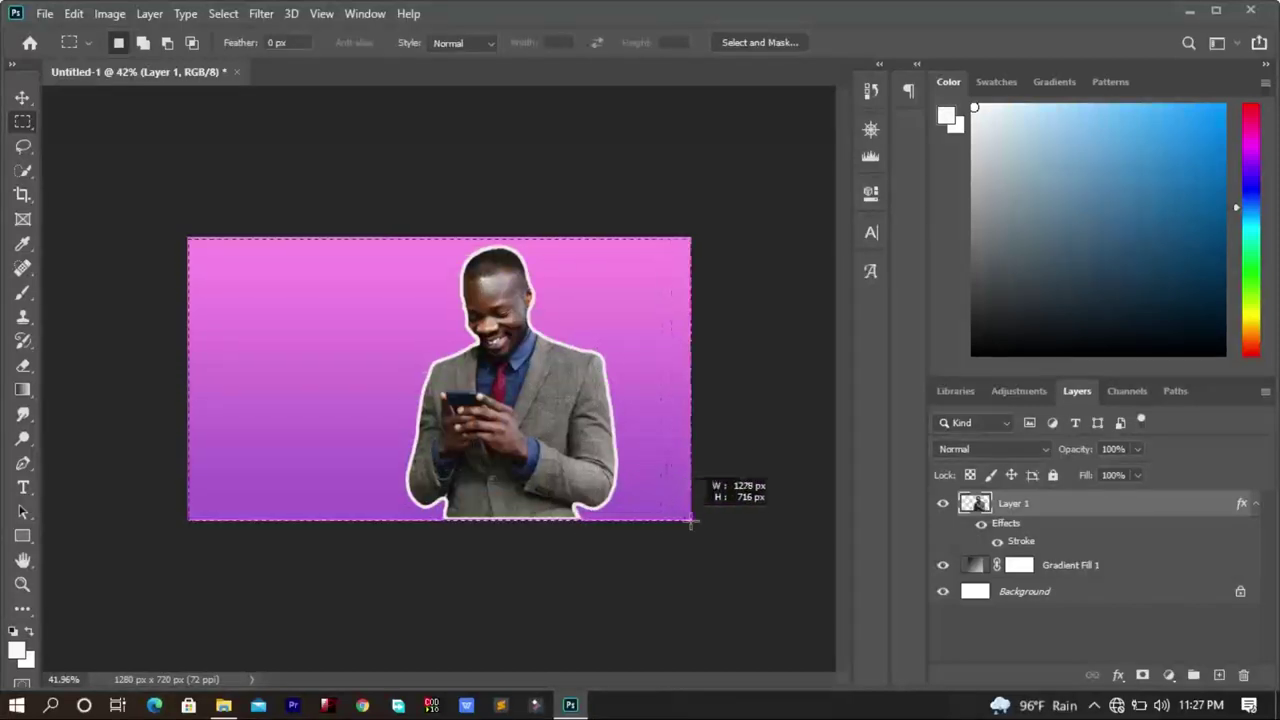
drag(660, 521, 690, 521)
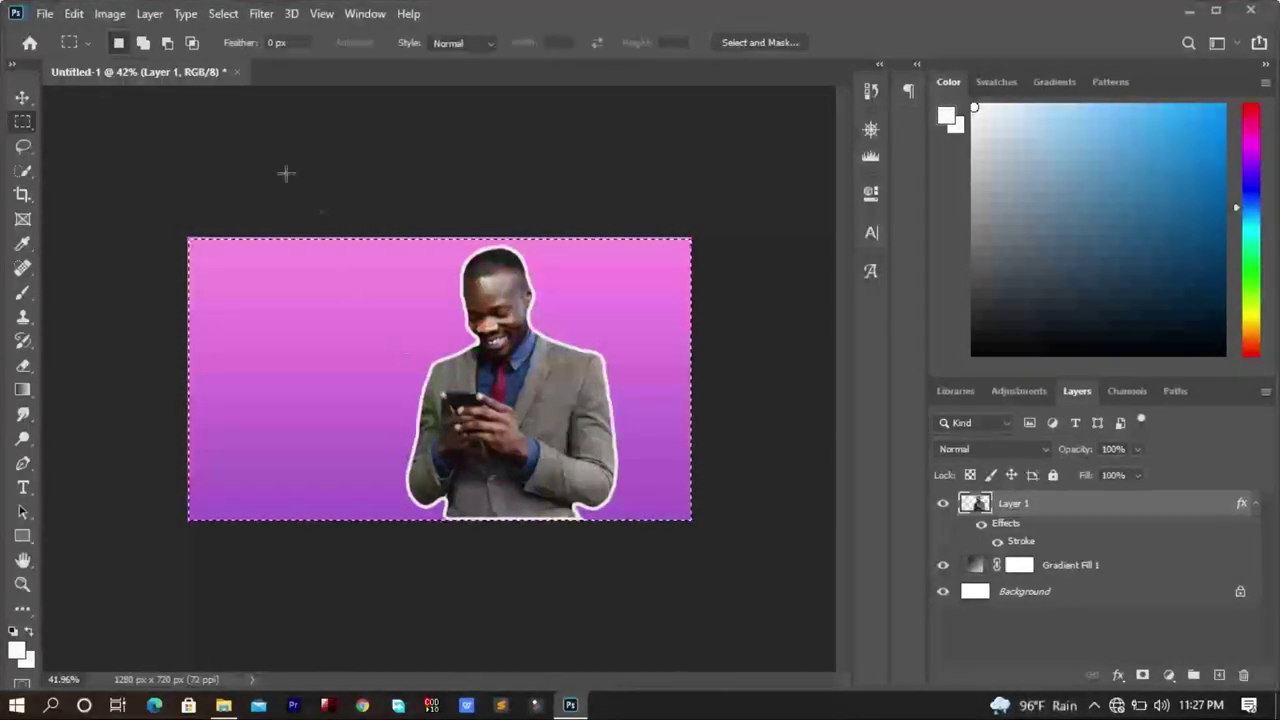
click(261, 13)
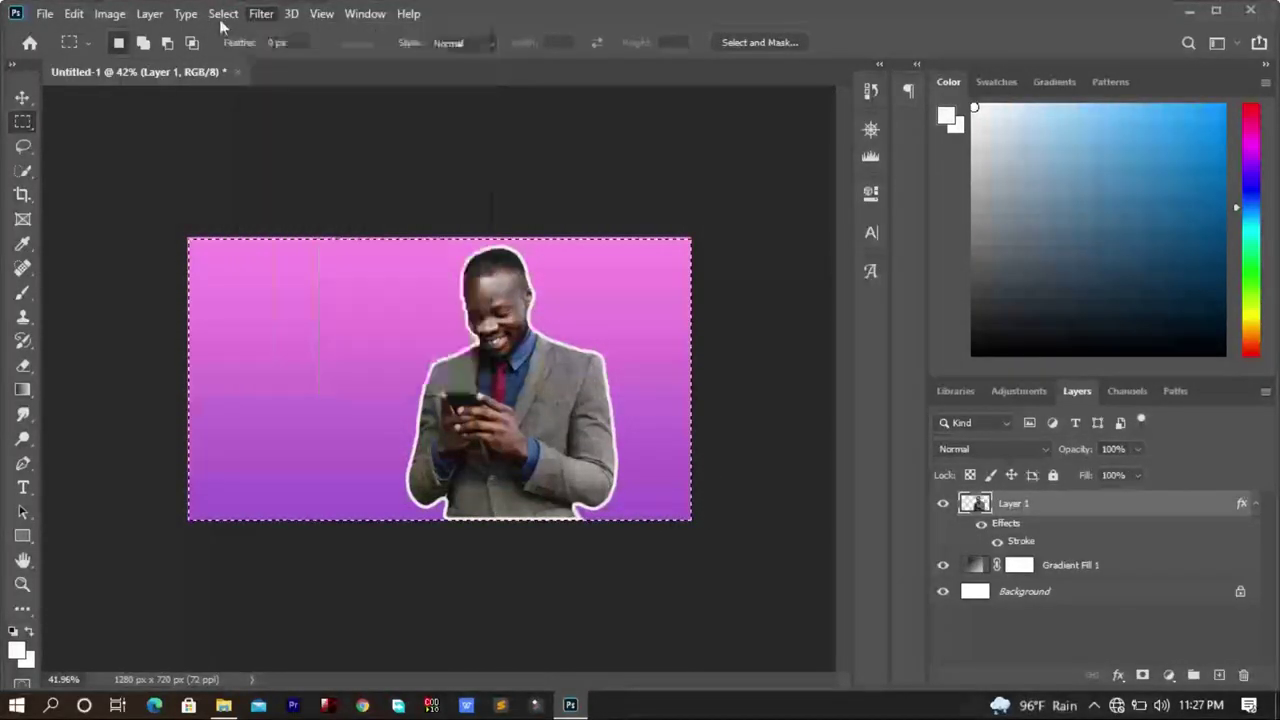
click(223, 13)
click(243, 86)
Stroke the canvas selection 10 px white Inside, deselect, and nudge the man about 28 px right.
right_click(397, 357)
click(440, 261)
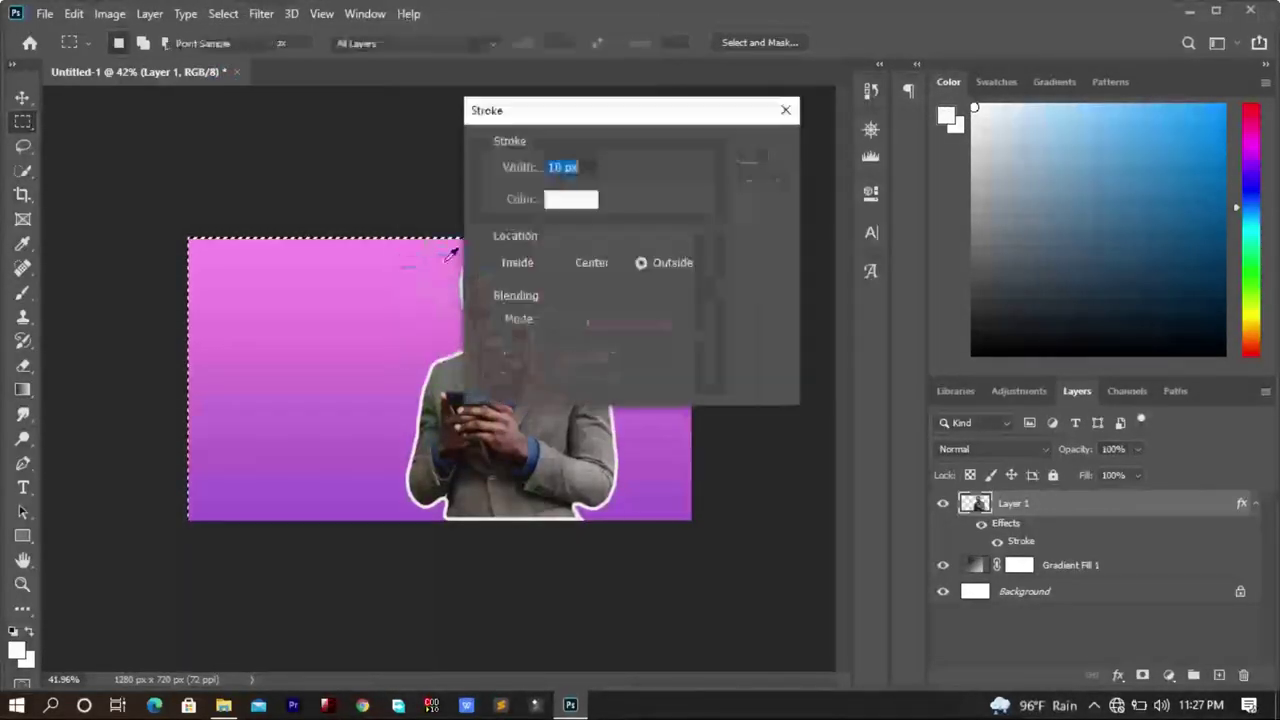
click(489, 263)
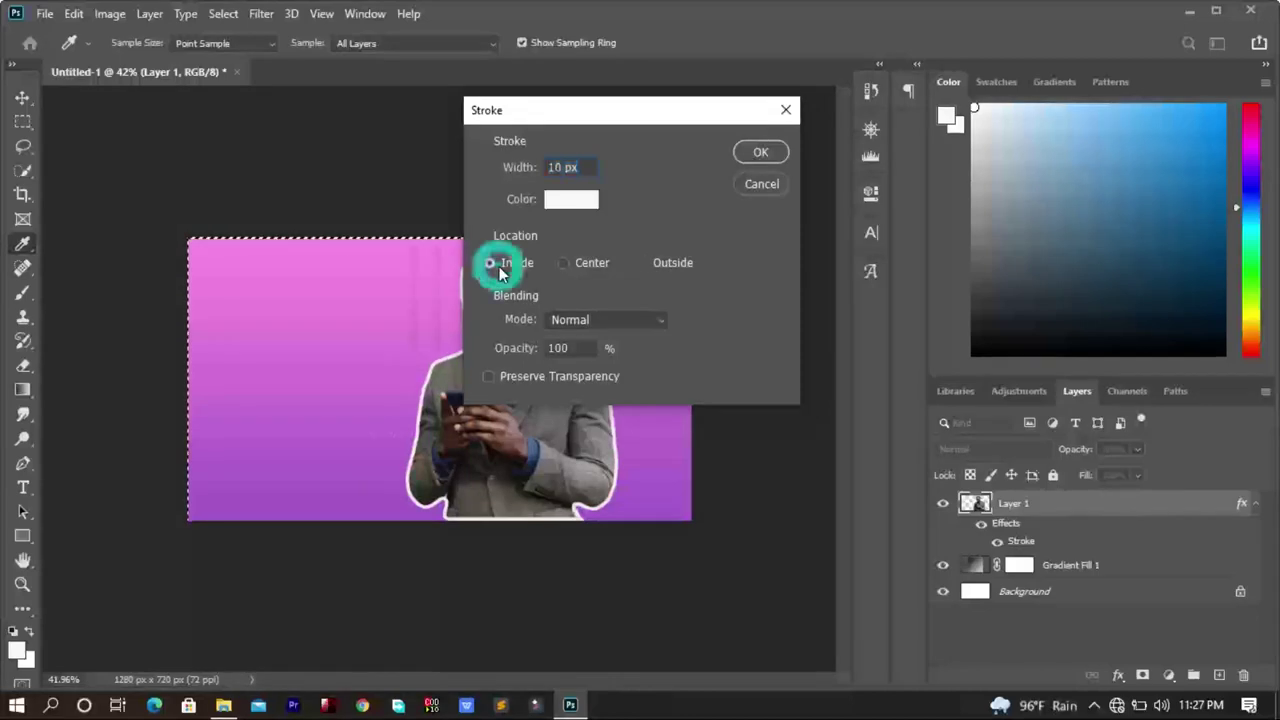
click(757, 152)
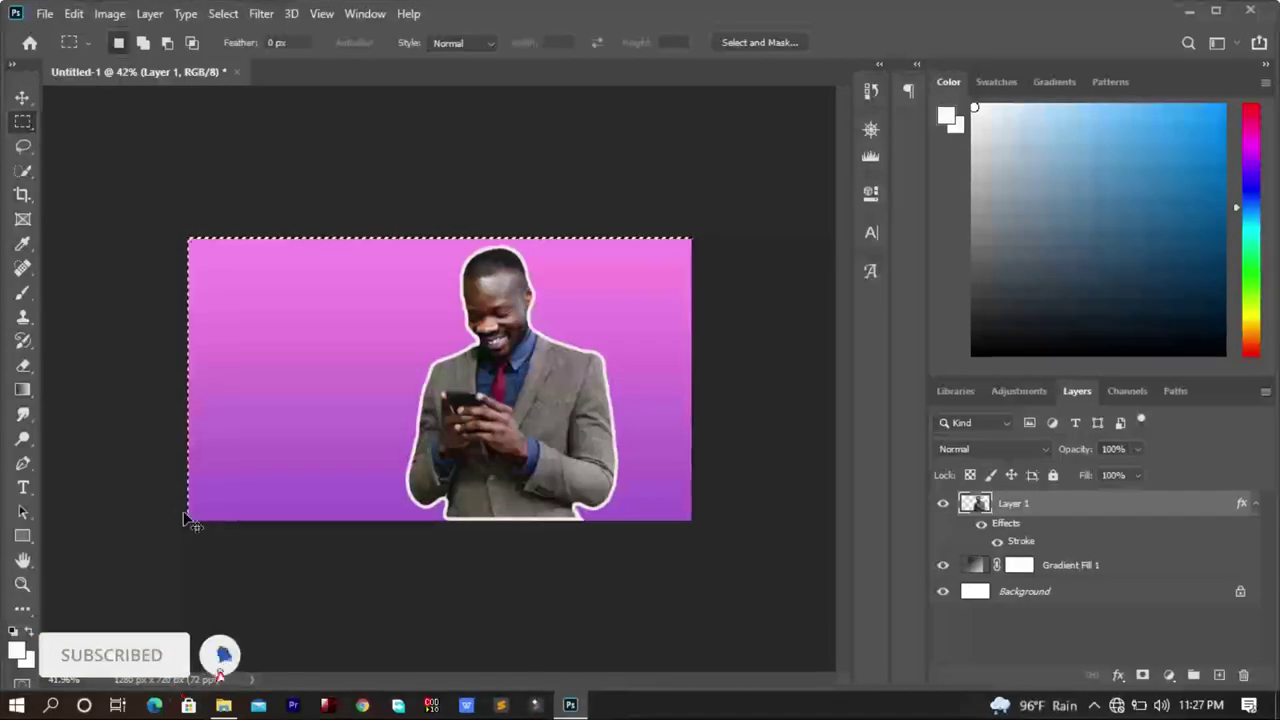
right_click(277, 394)
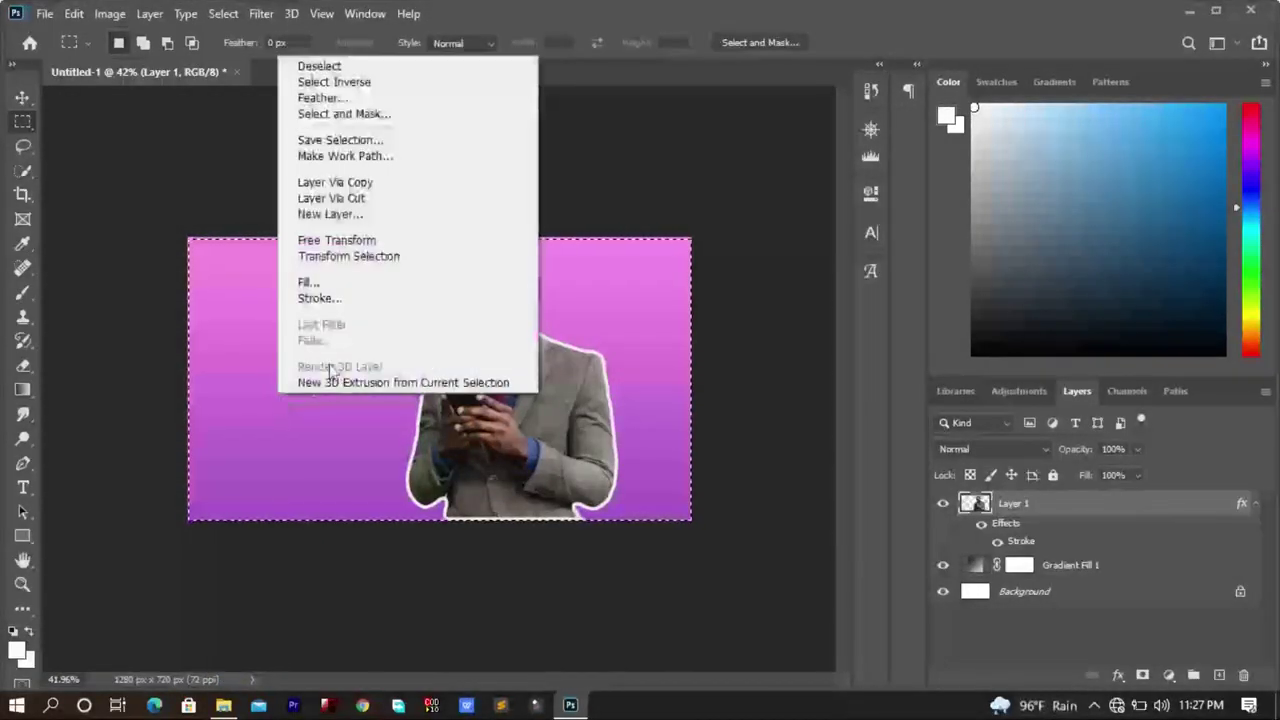
click(330, 298)
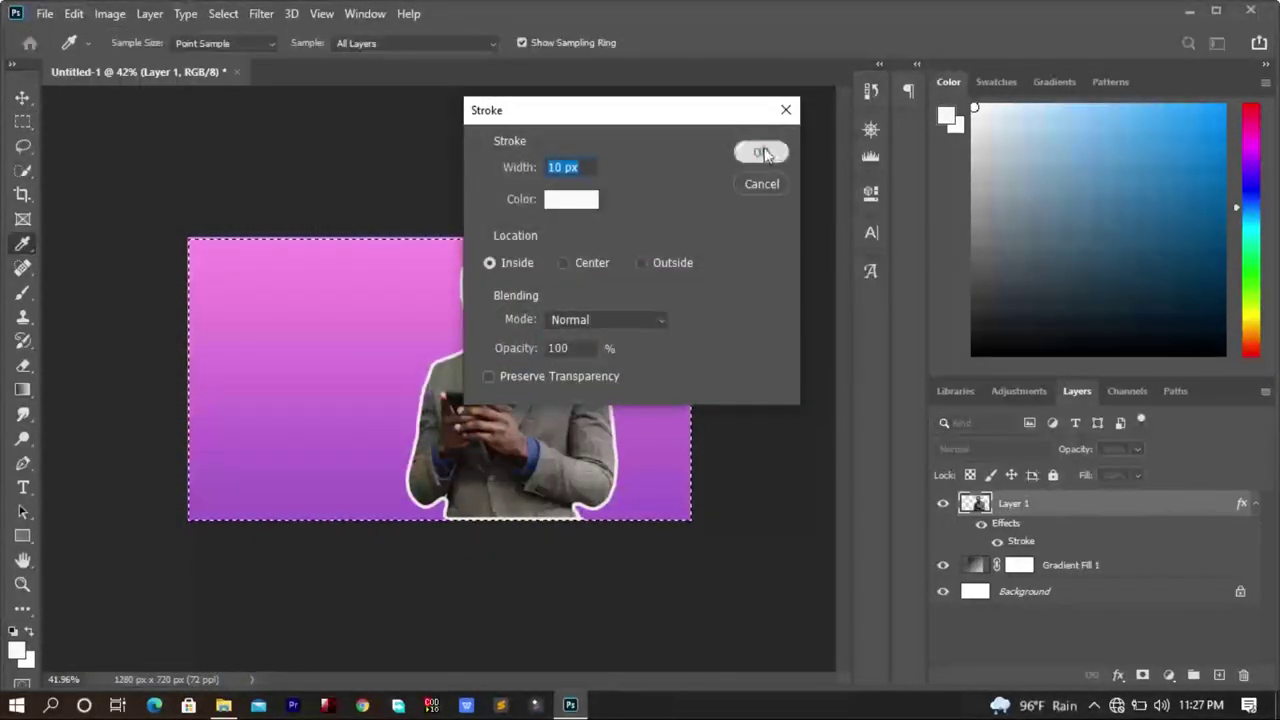
click(758, 151)
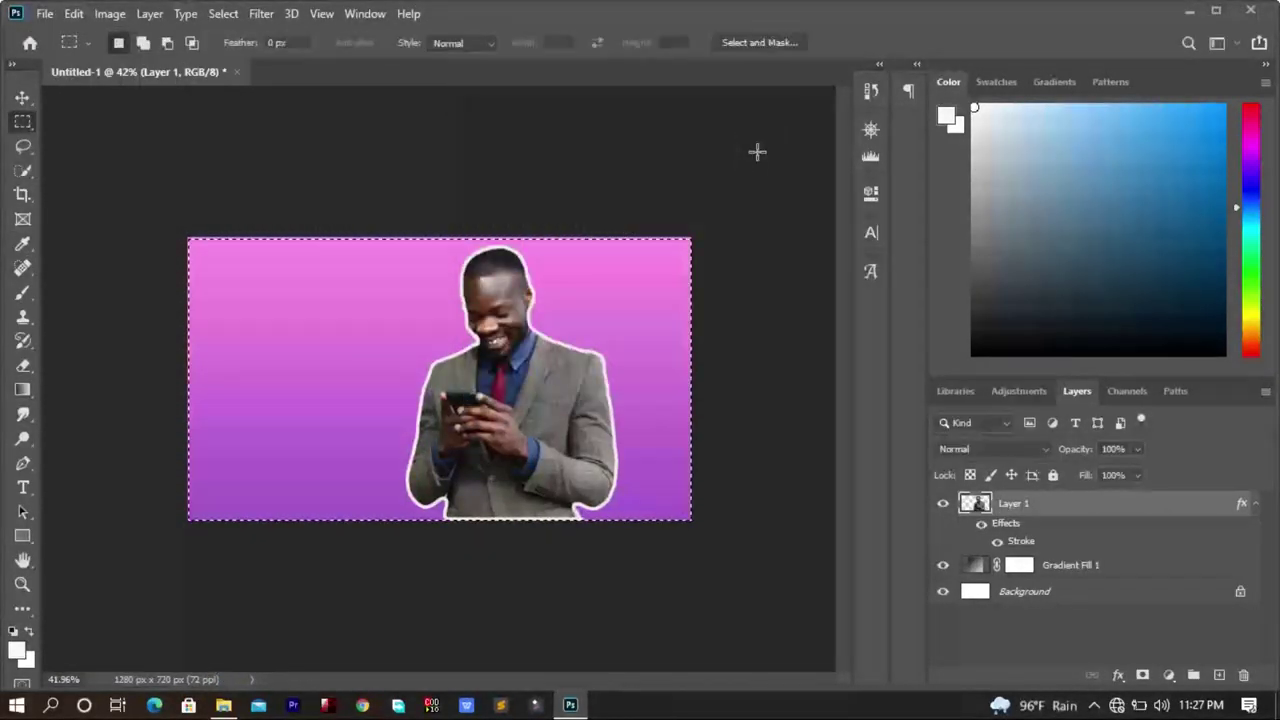
click(284, 278)
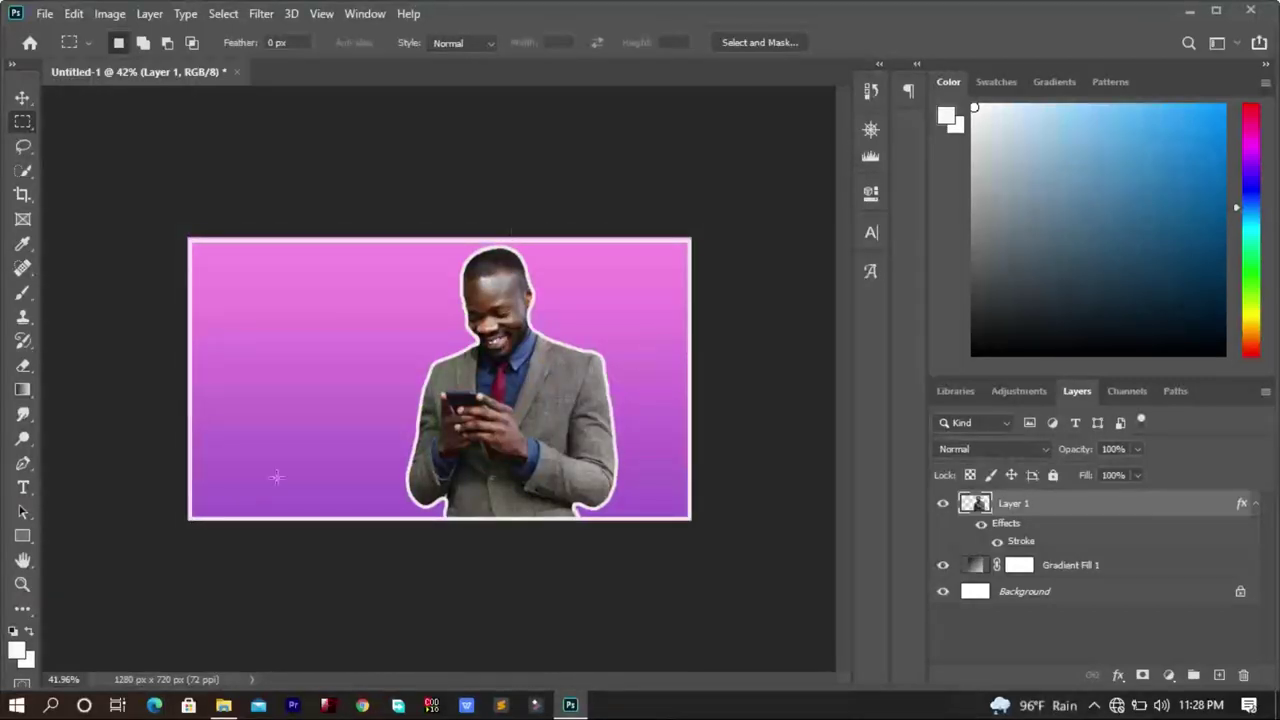
click(22, 97)
mouse_move(518, 380)
mouse_down()
mouse_move(545, 383)
mouse_move(514, 375)
mouse_up()
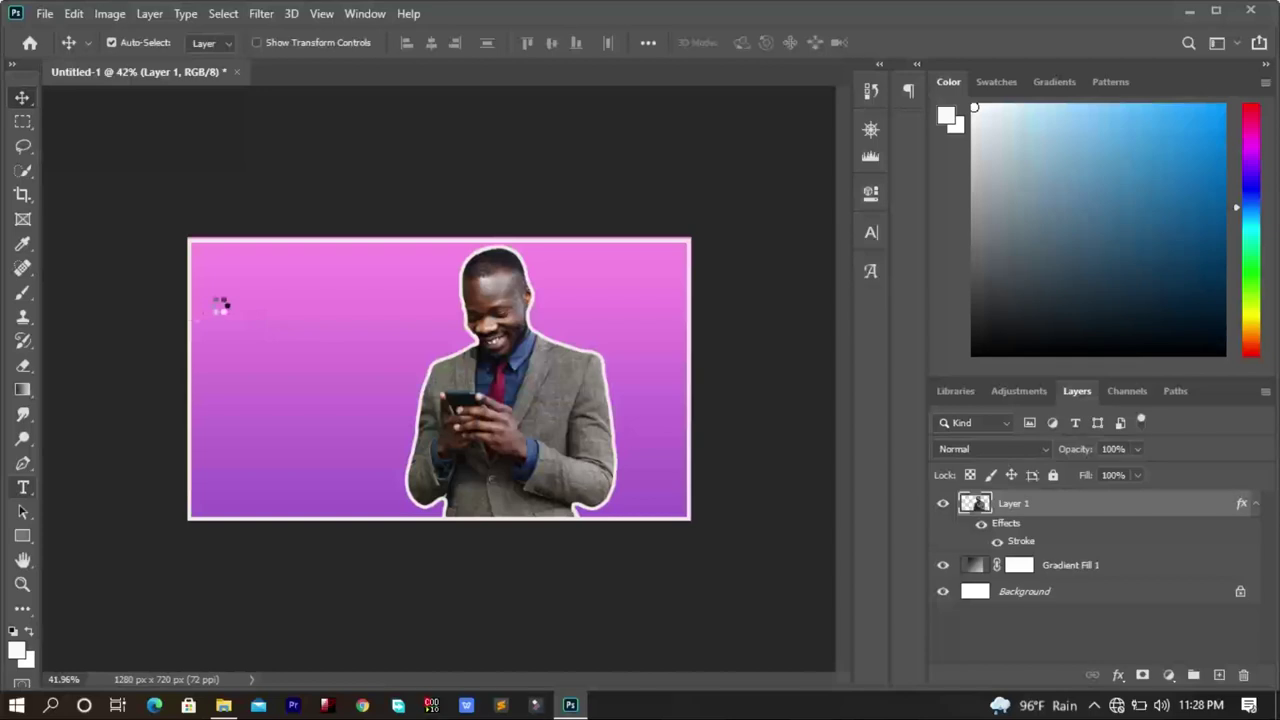
Type the headline AKKAMITTI YOUTUBE CHANNEL / KENYAAF THUMBNAIL / HOJECHUU DANDEENYA on three lines at upper left.
key(t)
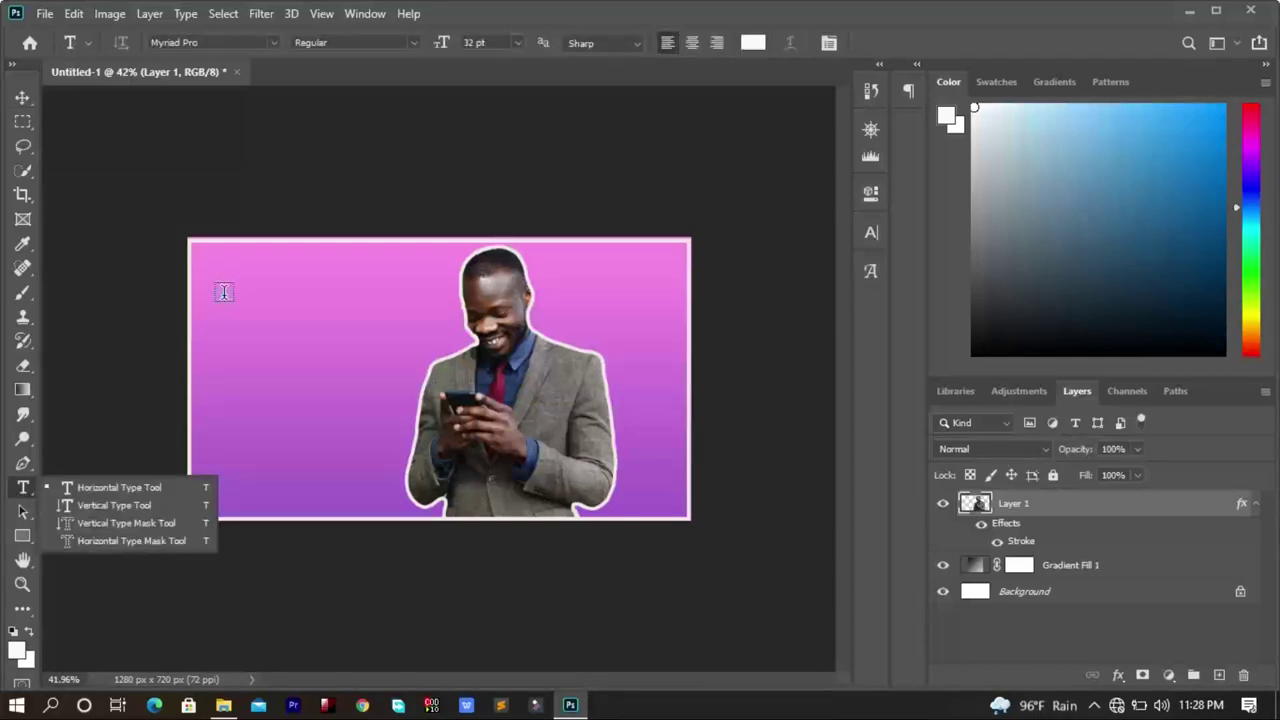
click(224, 291)
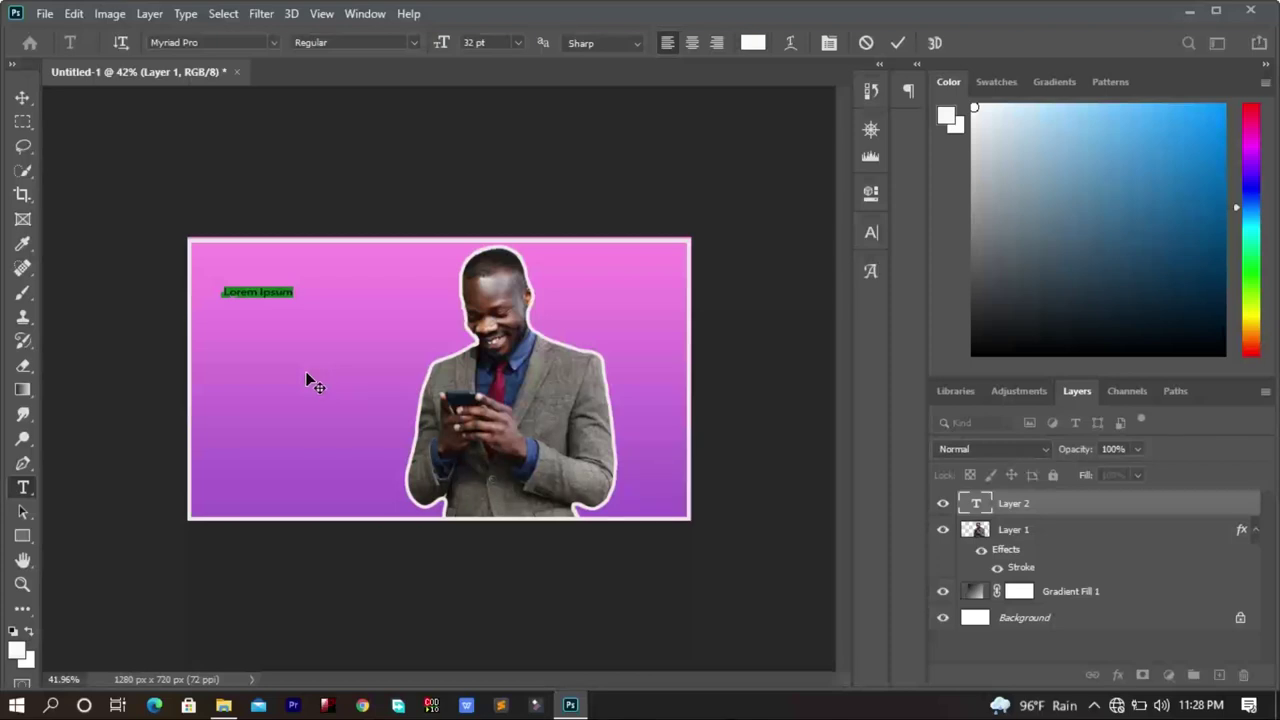
text(AKKAMITTI)
text( YOUTUBE CHANNEL)
key(Return)
text(KENYAAF THUMBN)
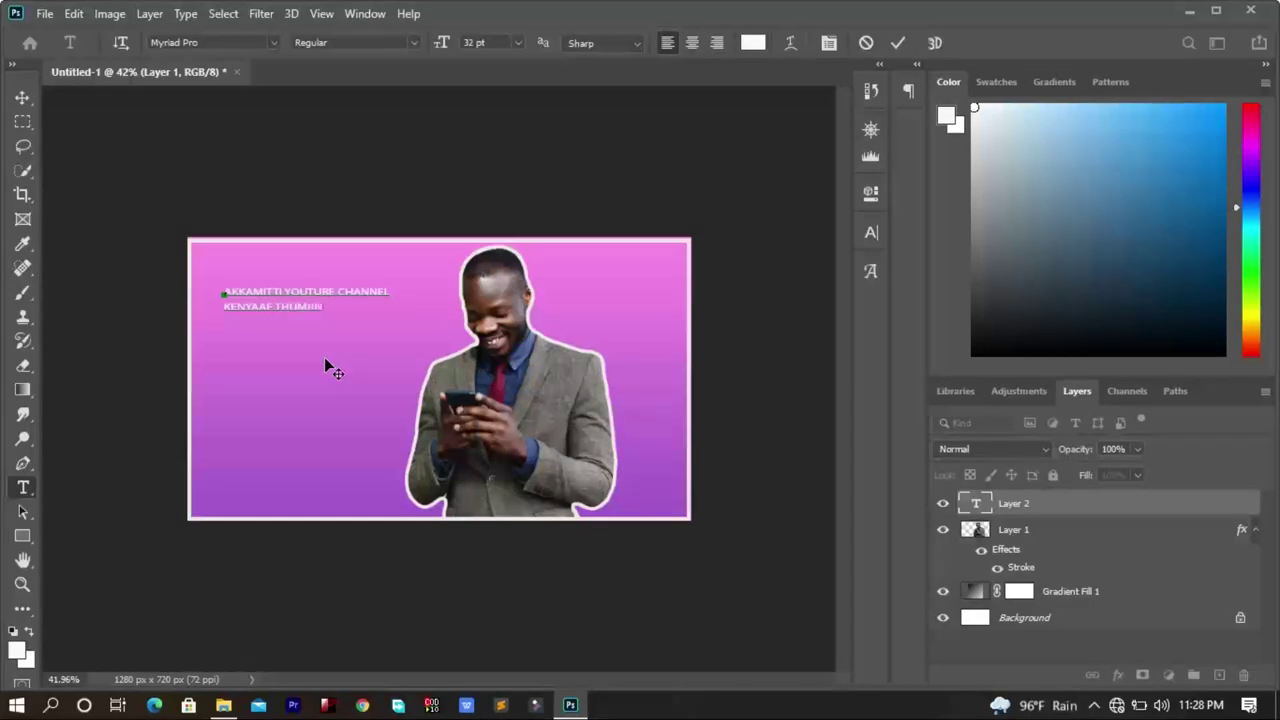
text(AI)
text(L)
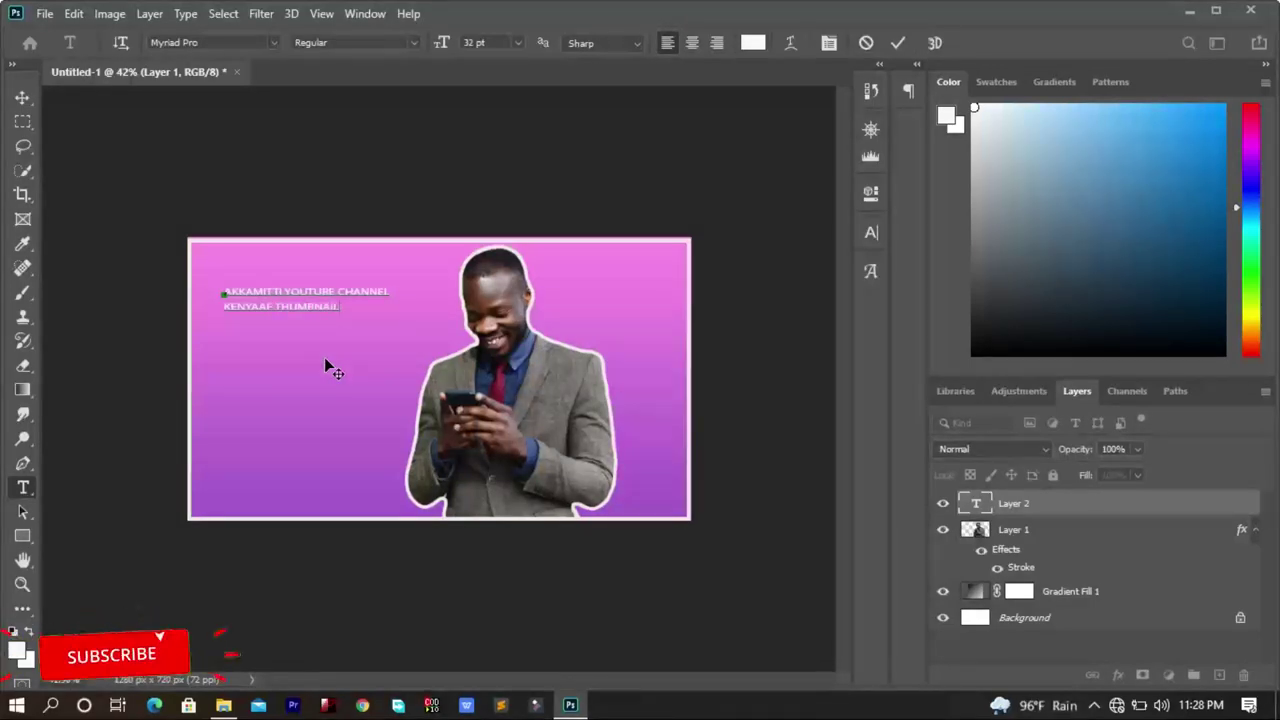
text( HCUECHULI DANDEENYA)
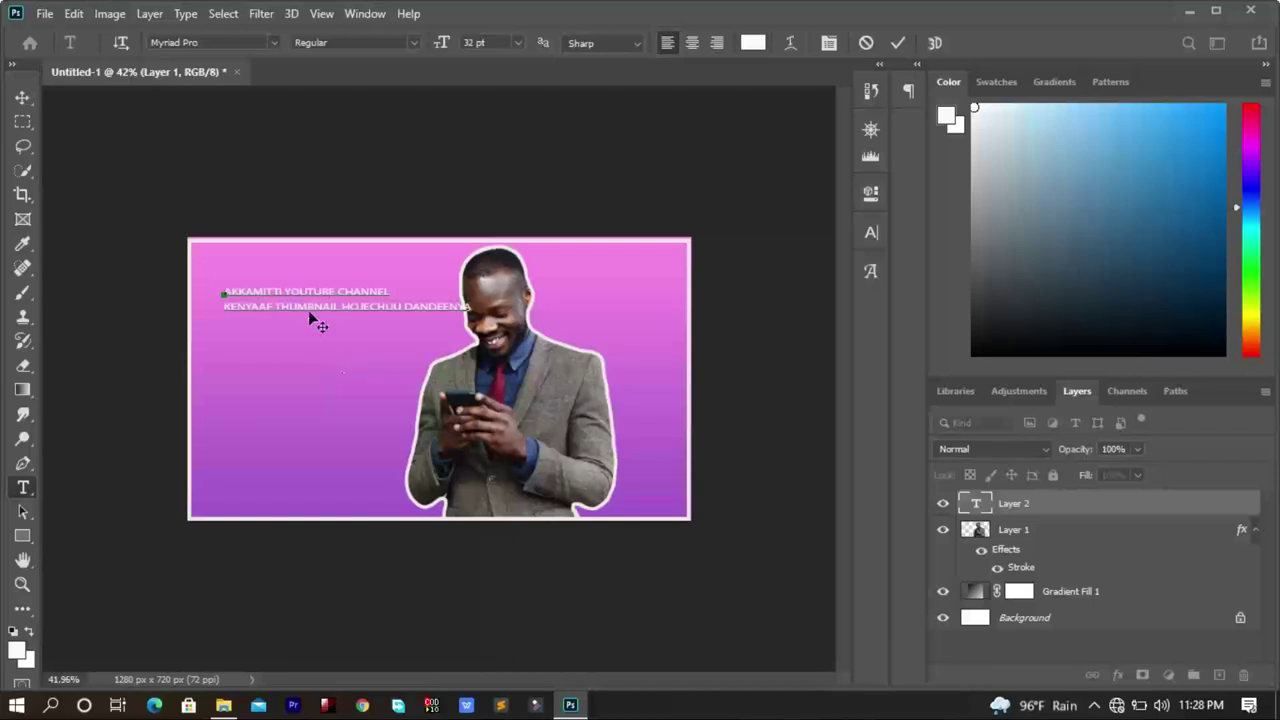
key(Return)
Set the headline to 50 pt and position it near the upper-left edge.
key(ctrl+a)
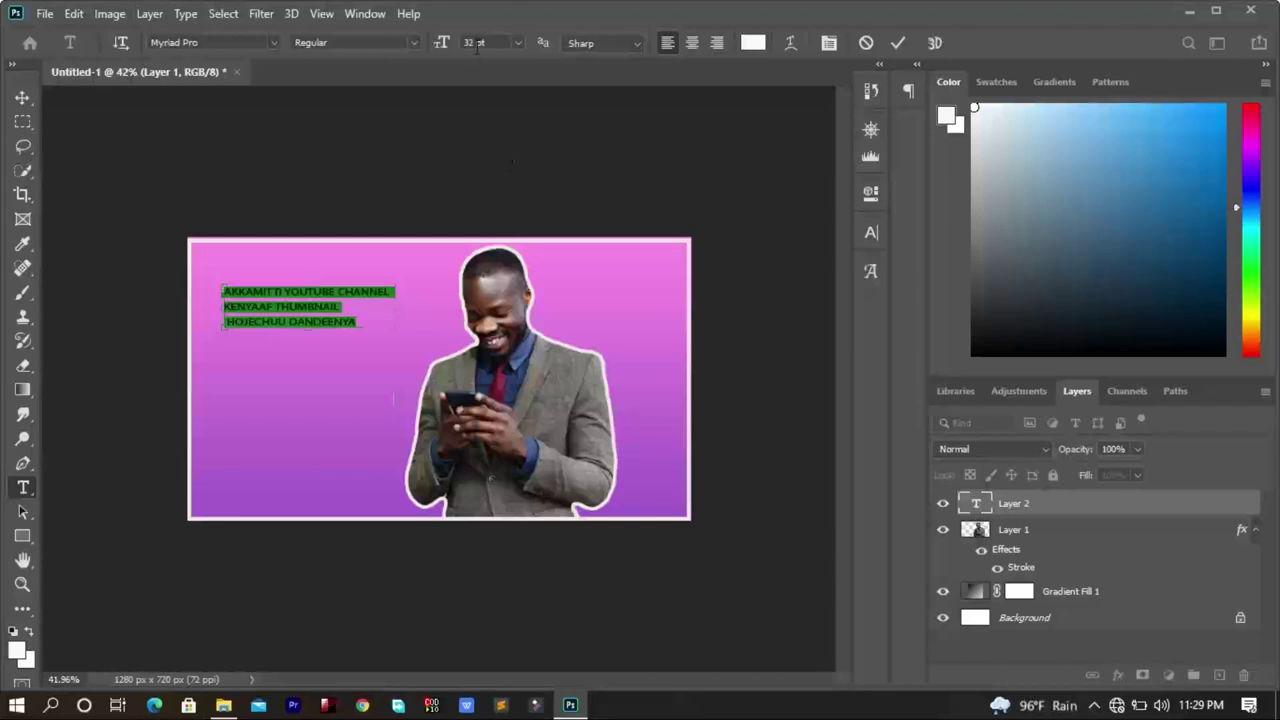
drag(443, 52, 461, 52)
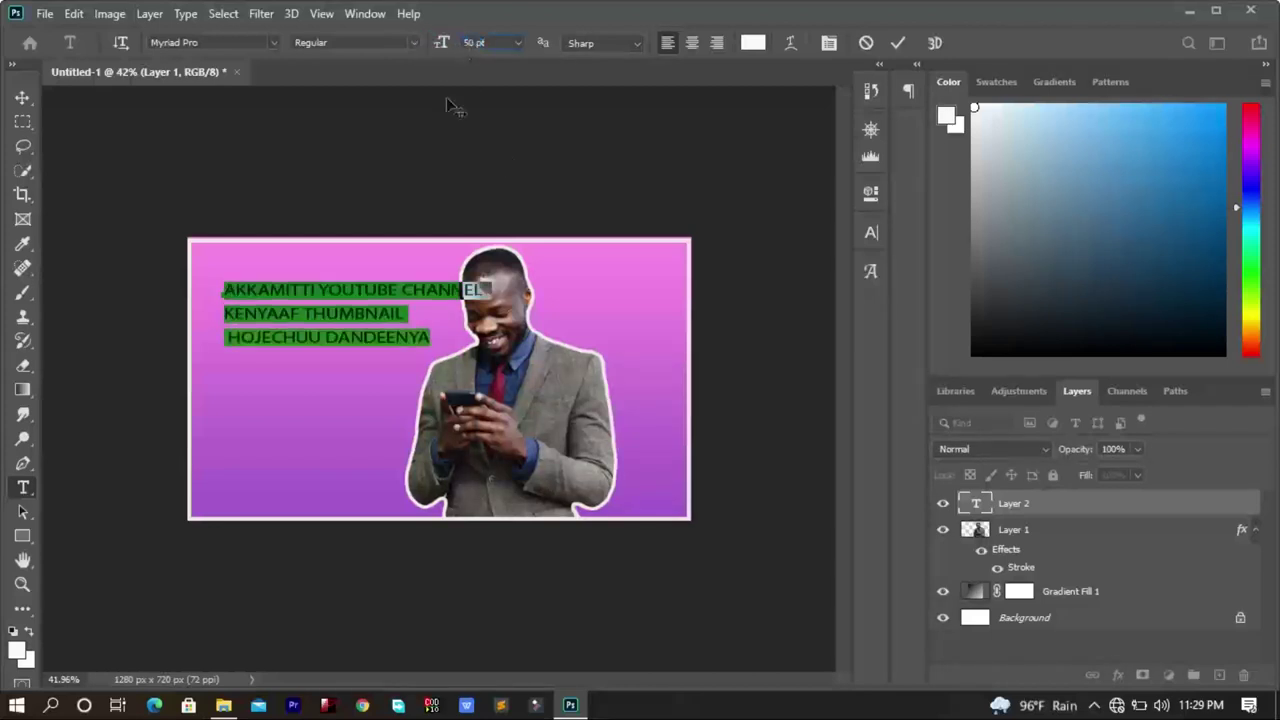
click(22, 100)
drag(307, 318, 283, 314)
drag(278, 311, 289, 306)
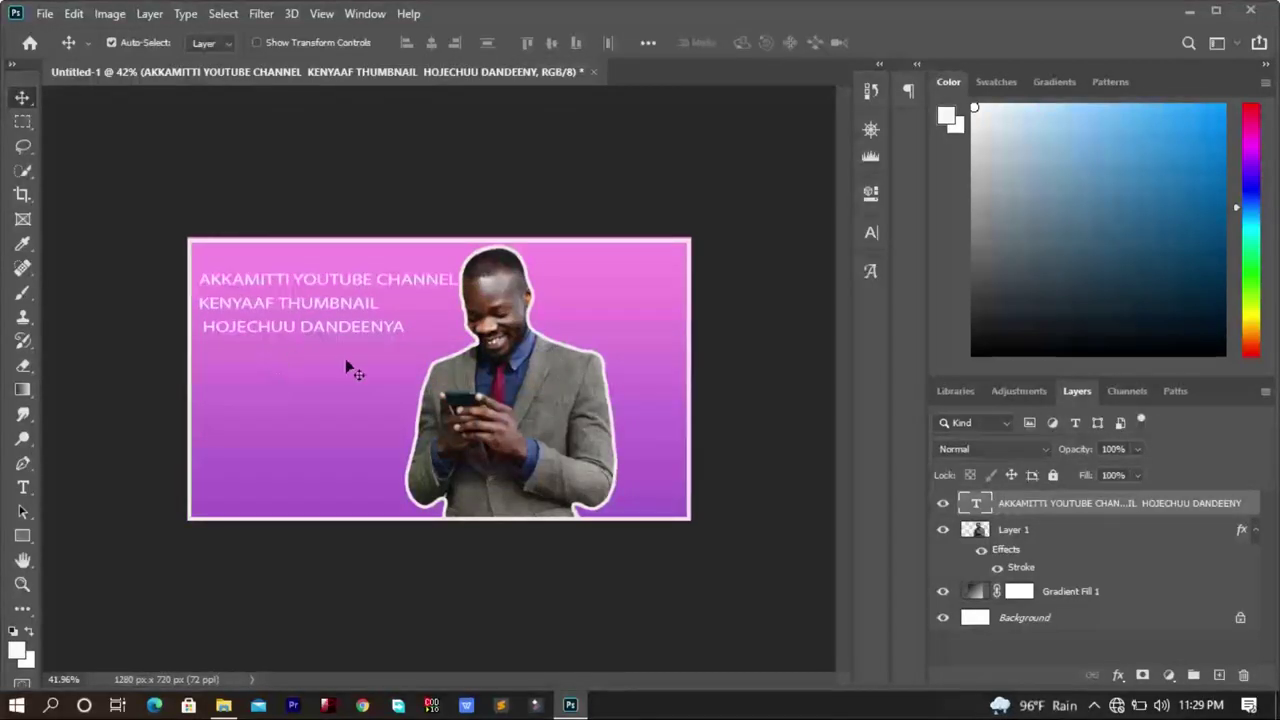
Re-break the headline so CHANNEL and THUMBNAIL each begin their own line.
double_click(378, 284)
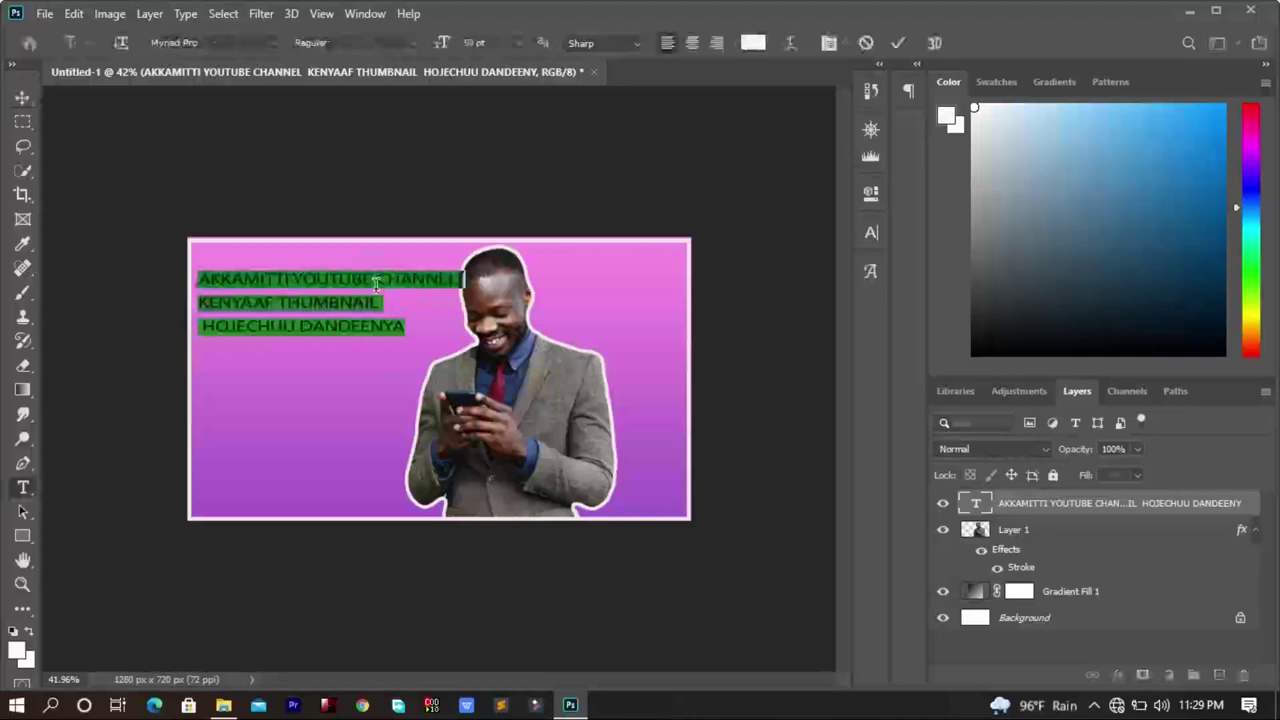
key(Return)
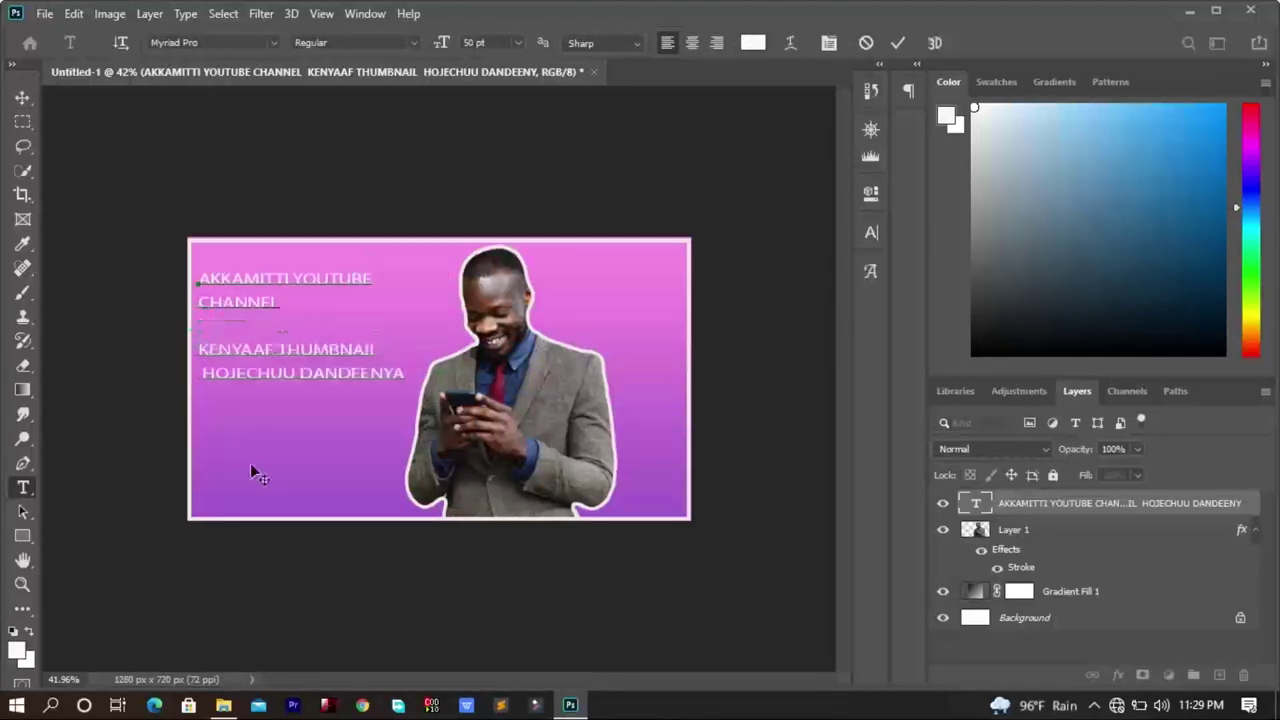
key(BackSpace)
key(Delete)
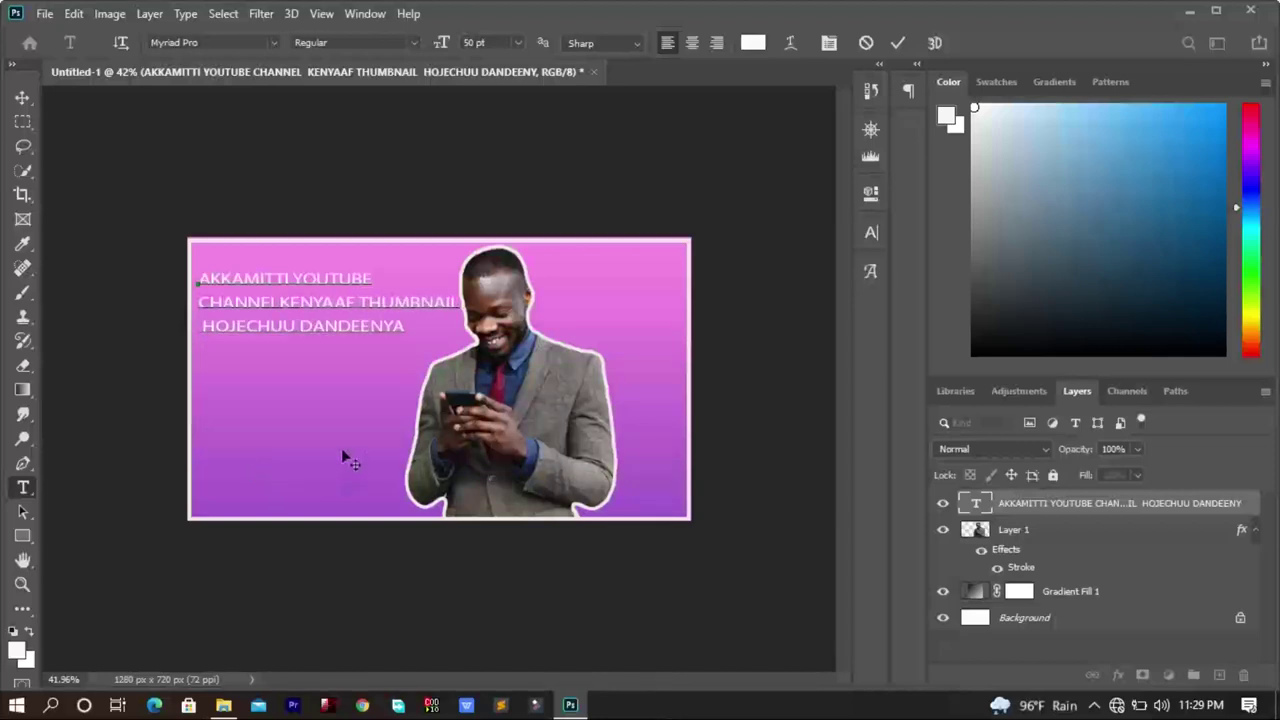
key(Return)
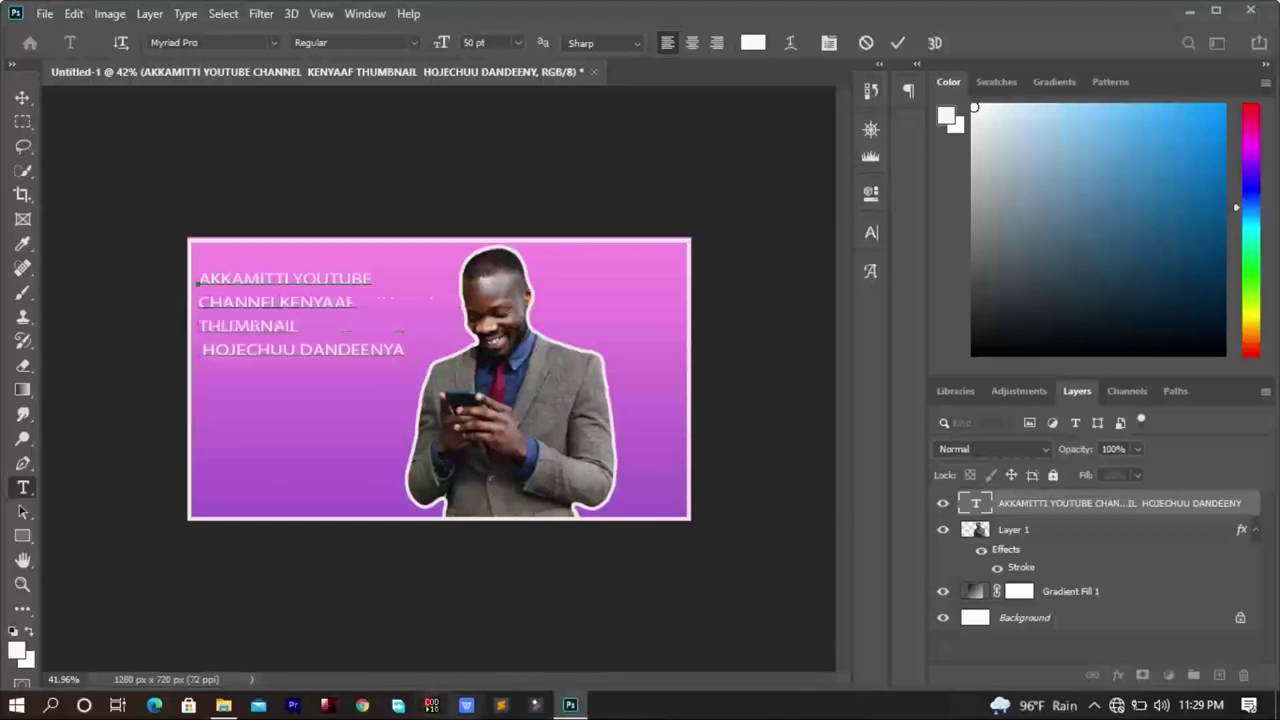
Put DANDEENYA alone on a fourth line and enlarge the whole headline to 63 pt.
click(205, 350)
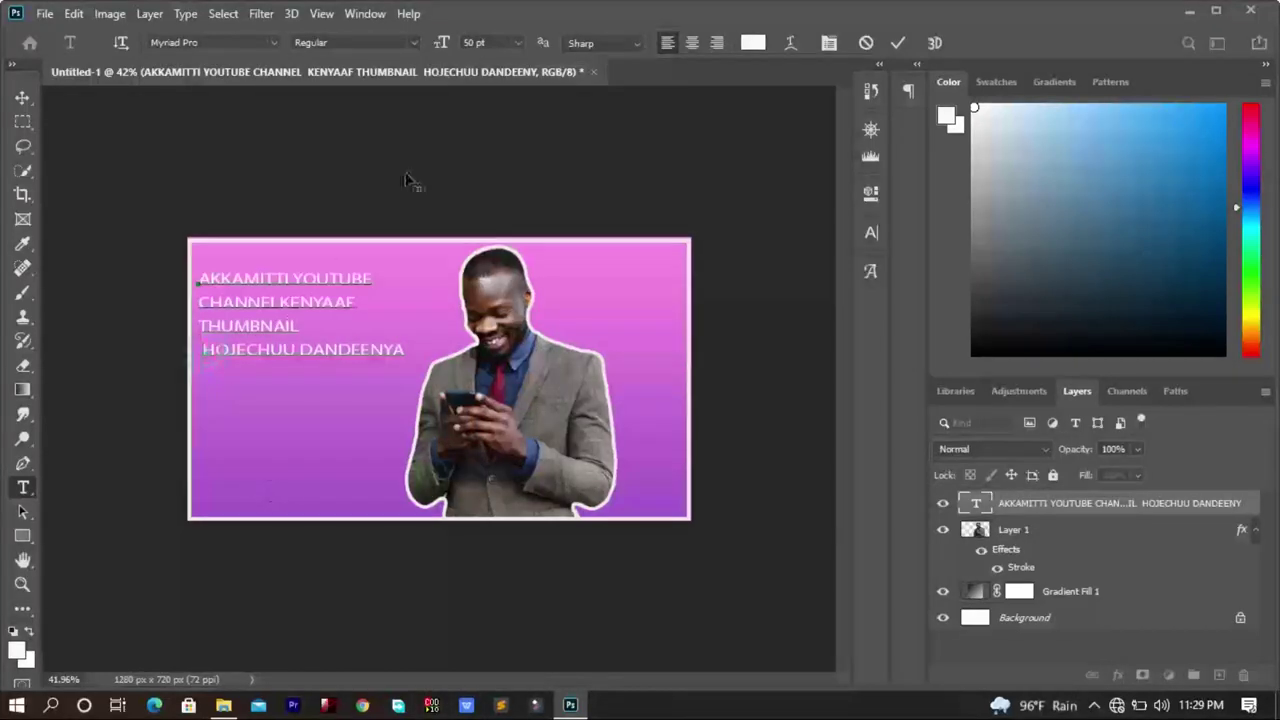
key(BackSpace)
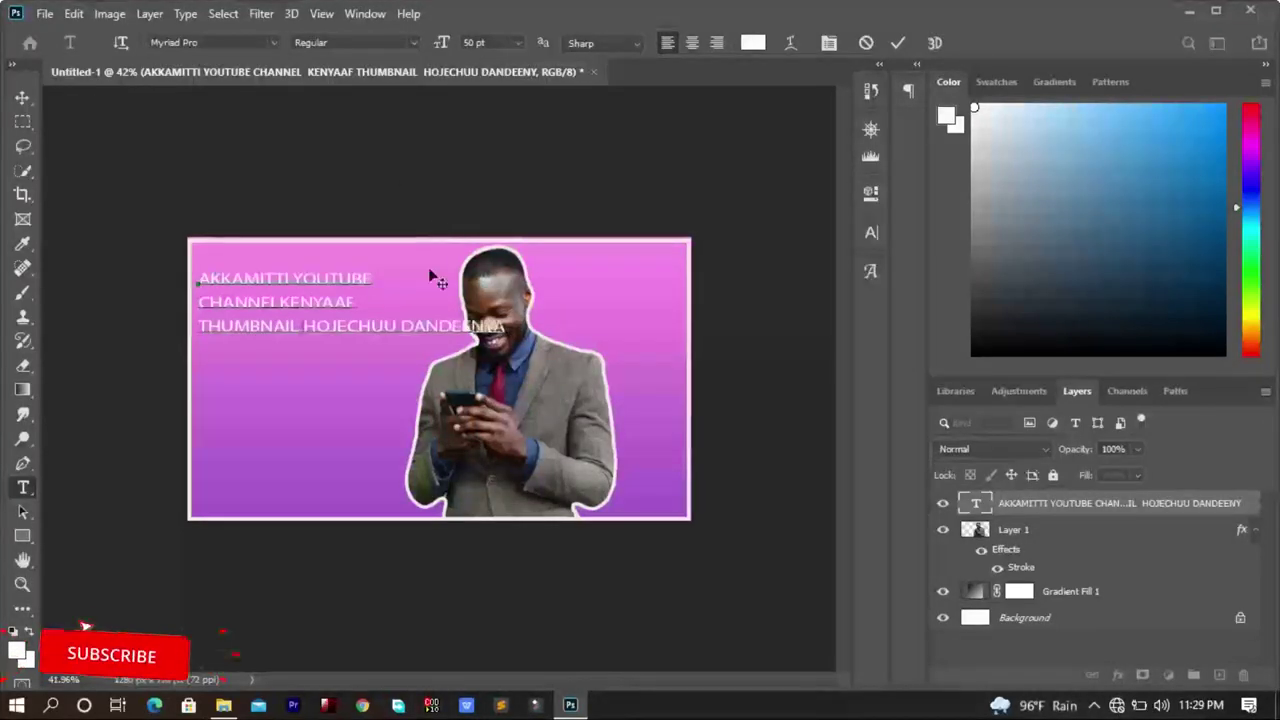
click(401, 322)
key(Return)
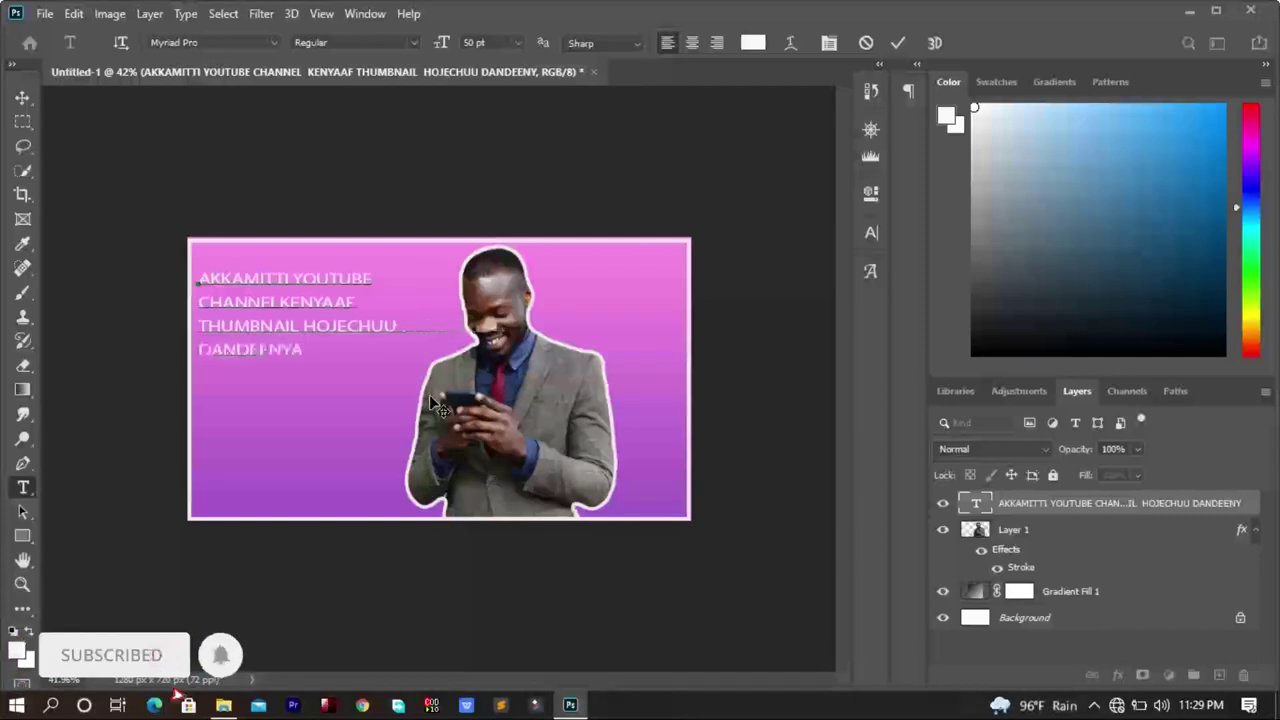
key(ctrl+a)
drag(441, 48, 453, 50)
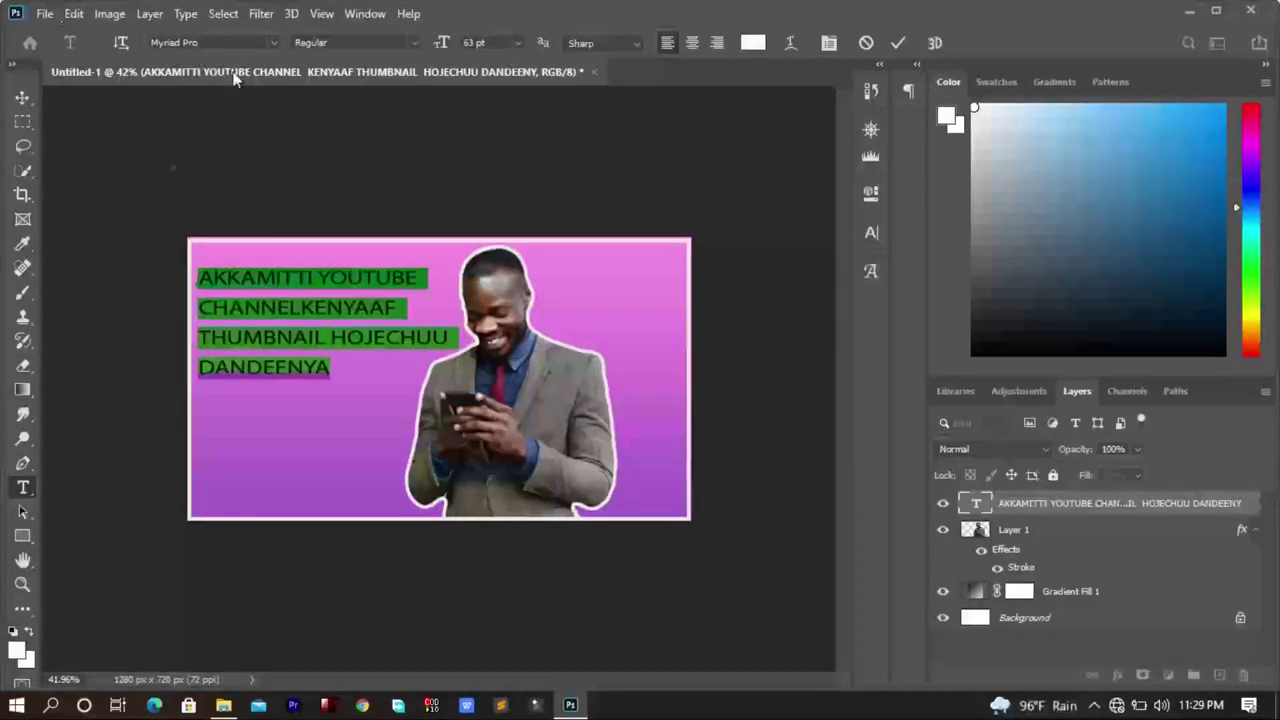
Switch the headline font to Colasta Black and scale it down to 50 pt.
click(272, 43)
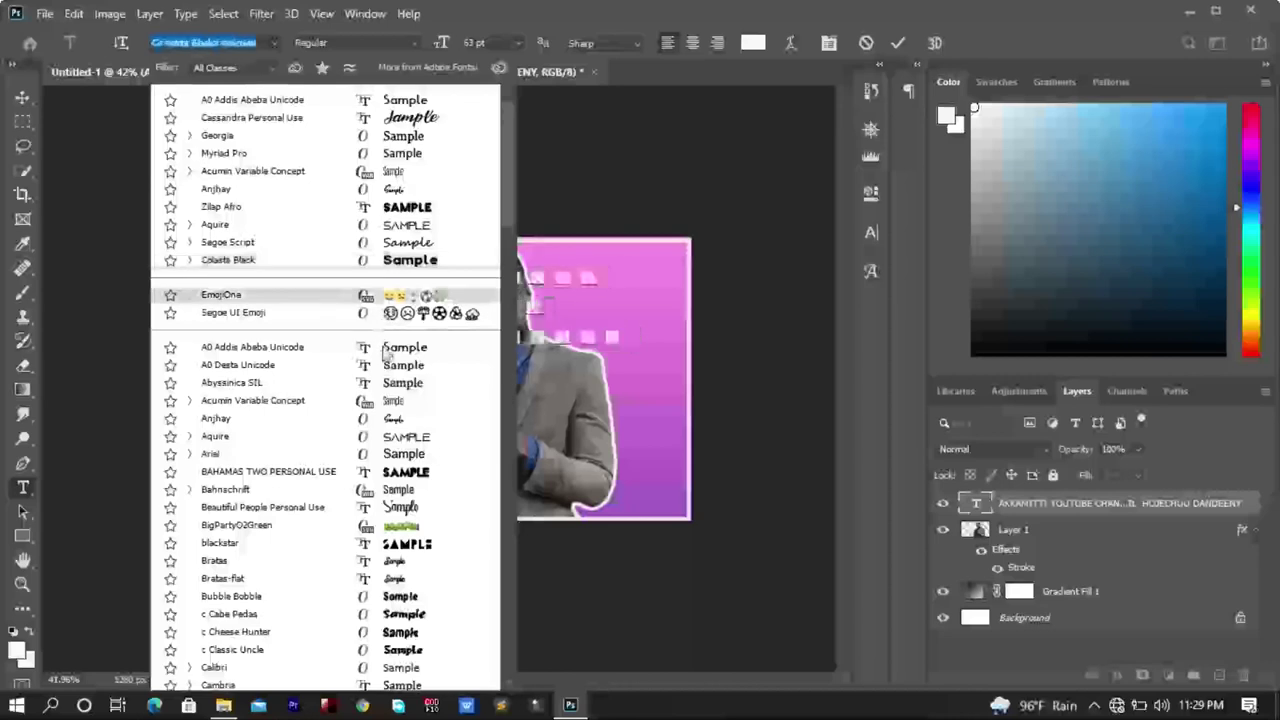
click(228, 260)
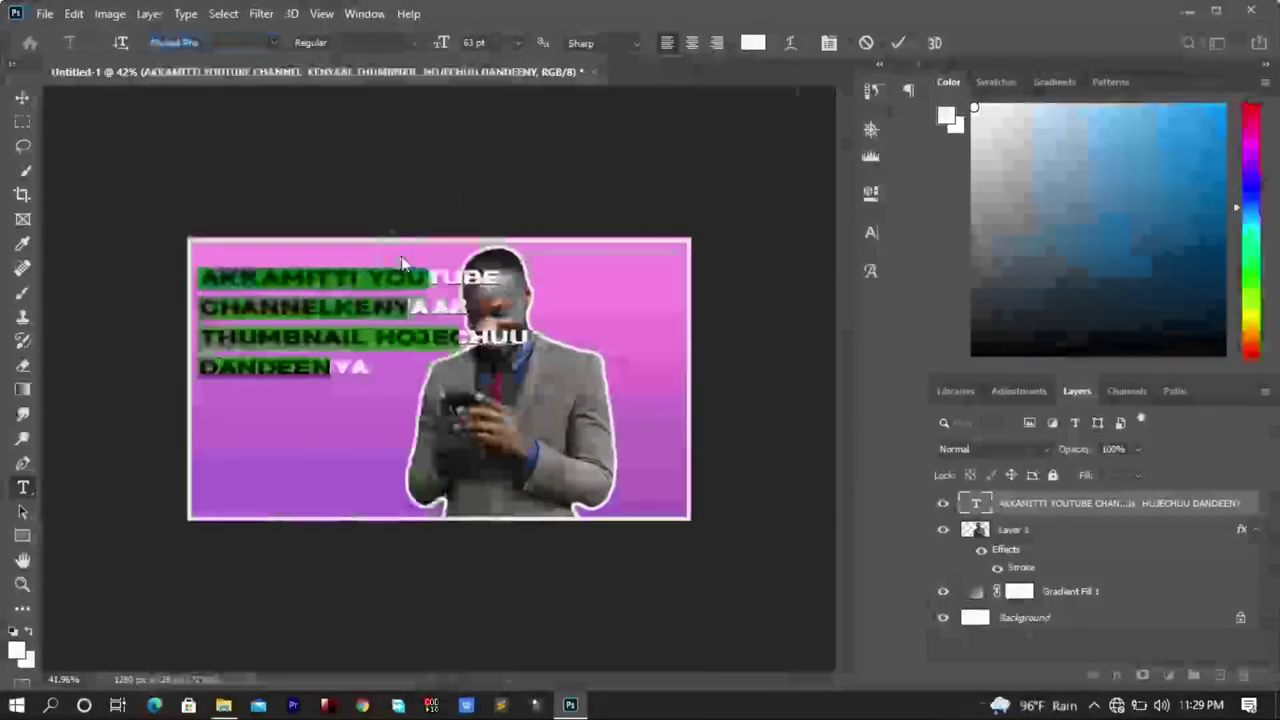
click(442, 45)
drag(442, 47, 431, 61)
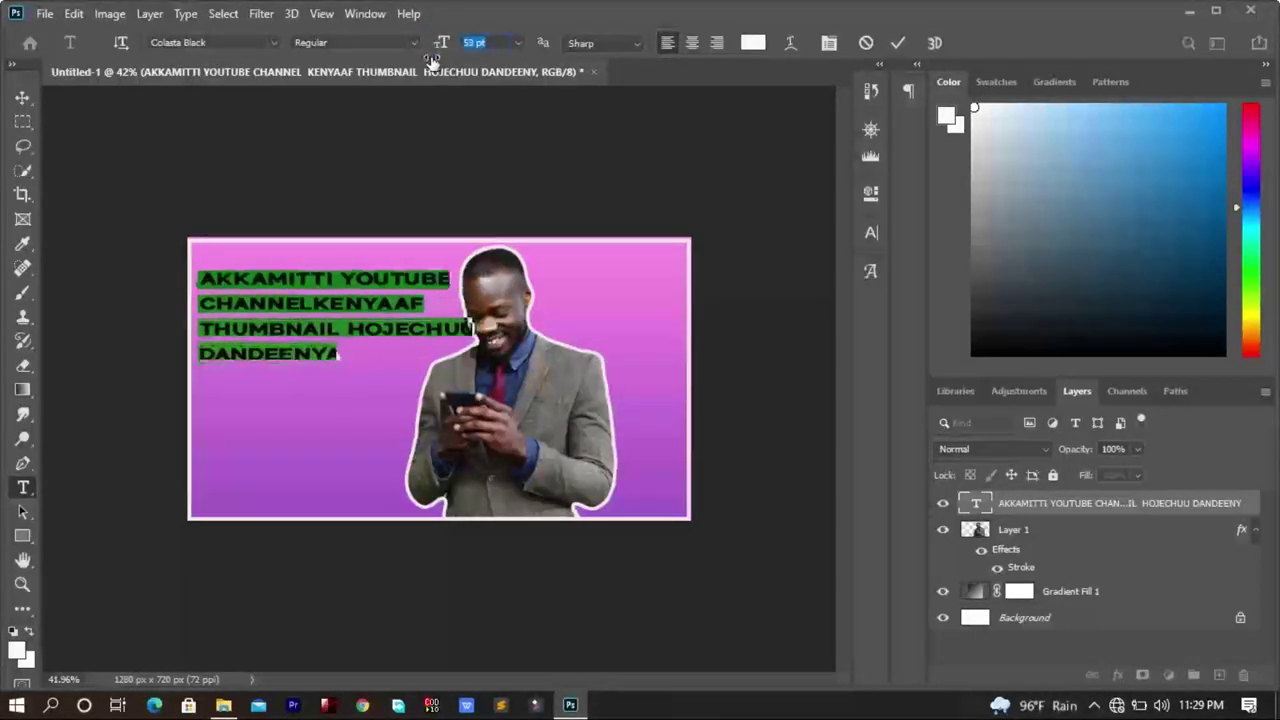
text(50)
click(345, 278)
click(347, 406)
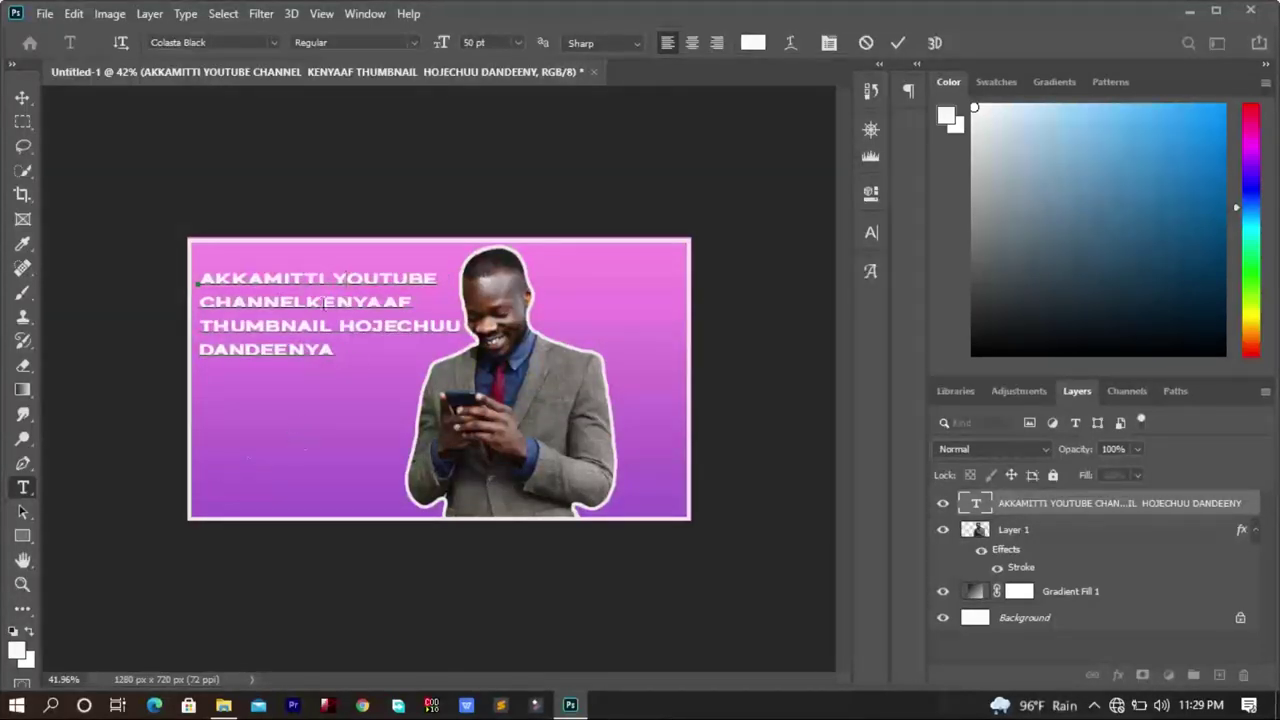
Colour the headline word THUMBNAIL blue 0671c2, leaving the other words white.
drag(333, 326, 209, 326)
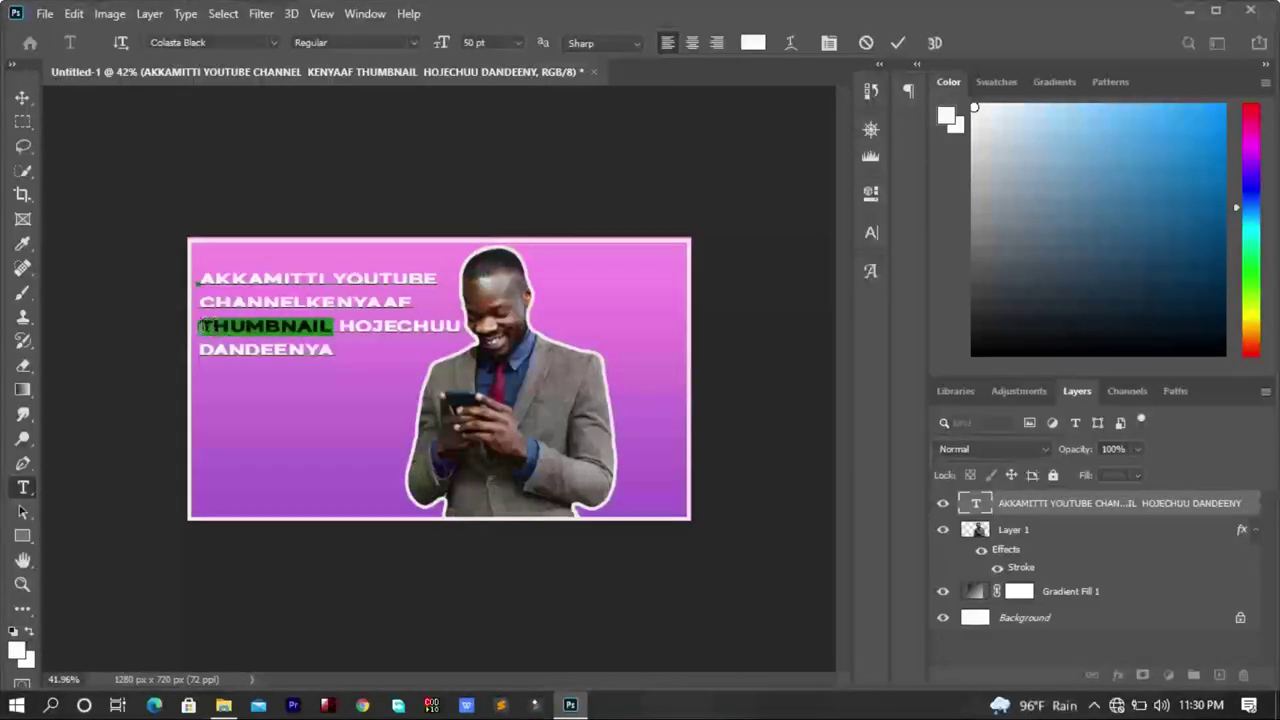
click(750, 43)
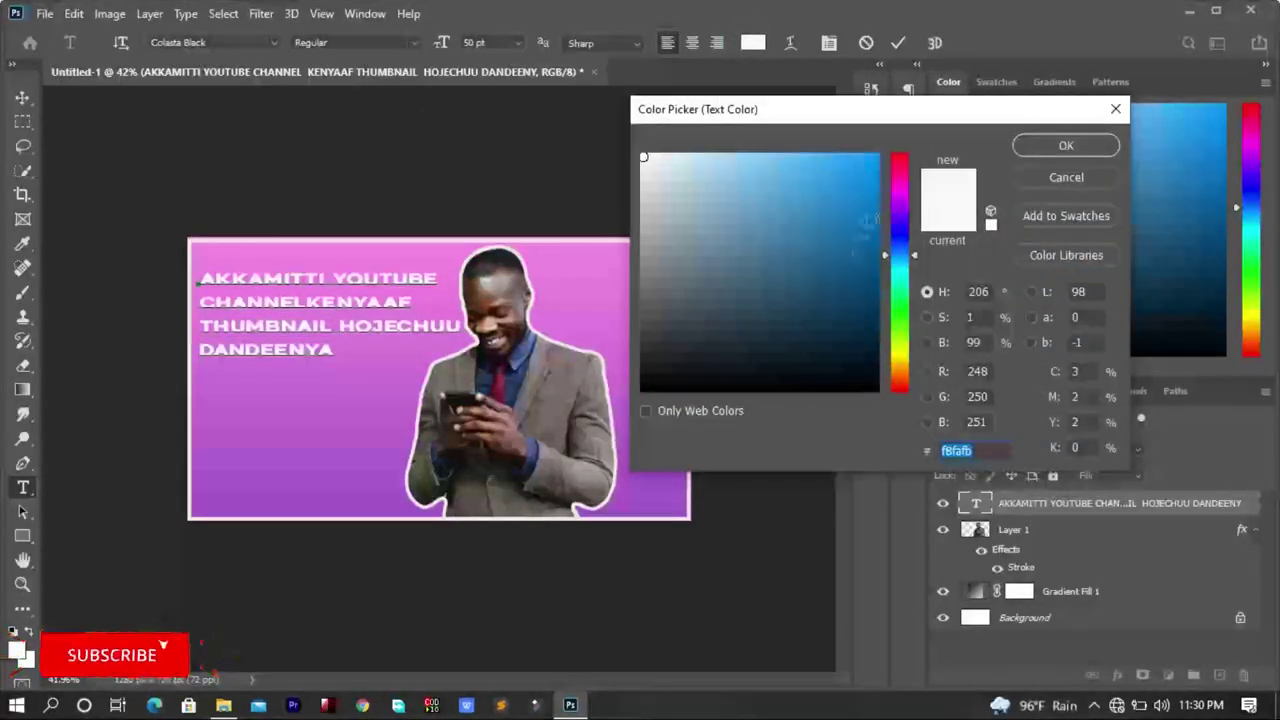
click(790, 161)
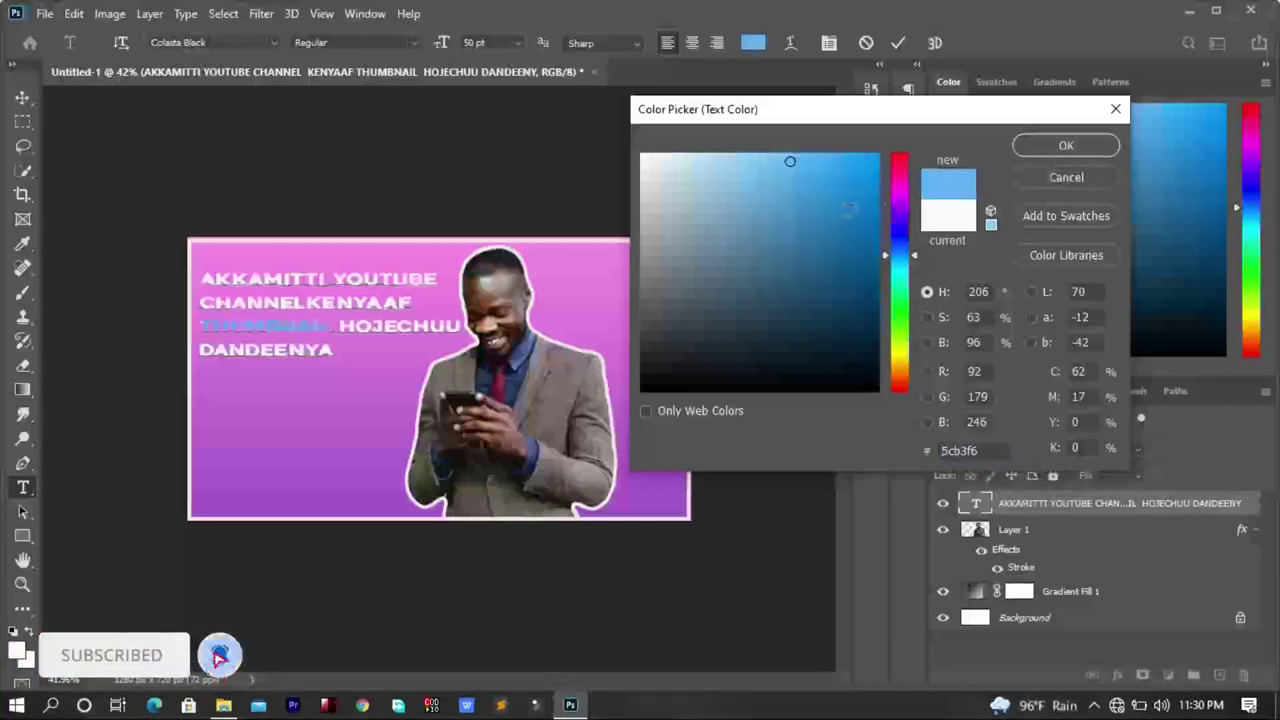
click(871, 210)
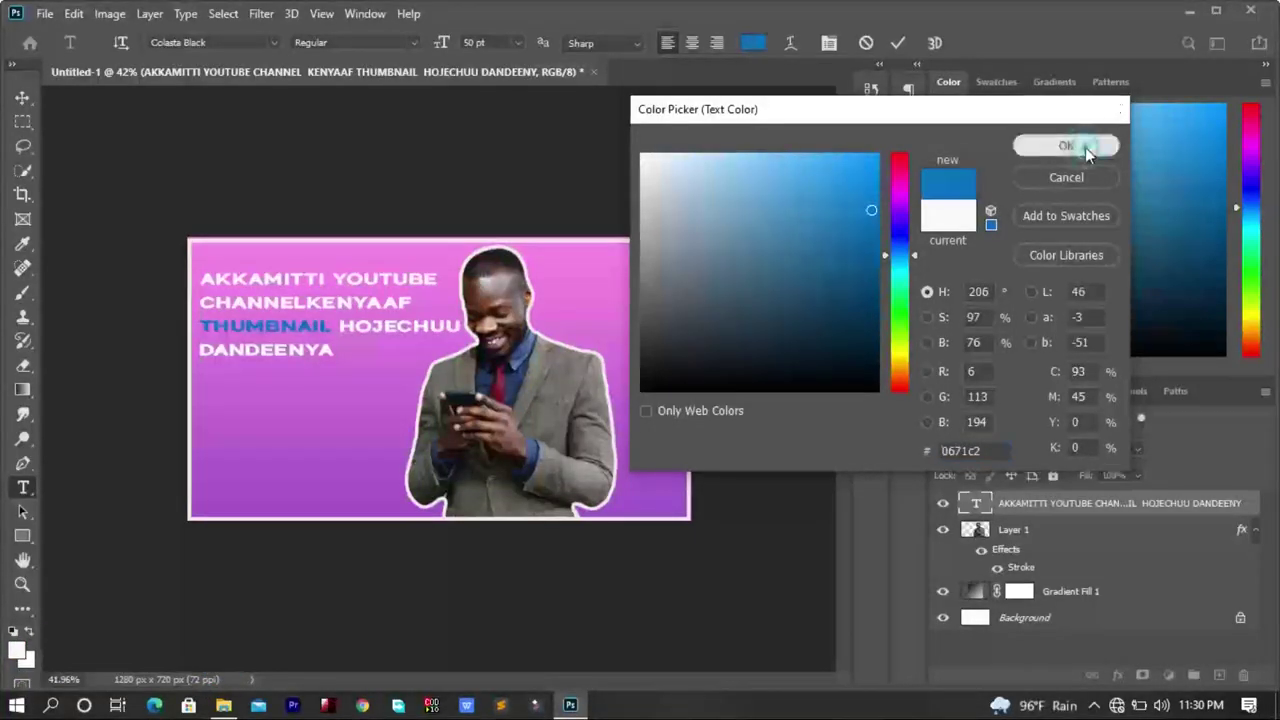
click(1085, 147)
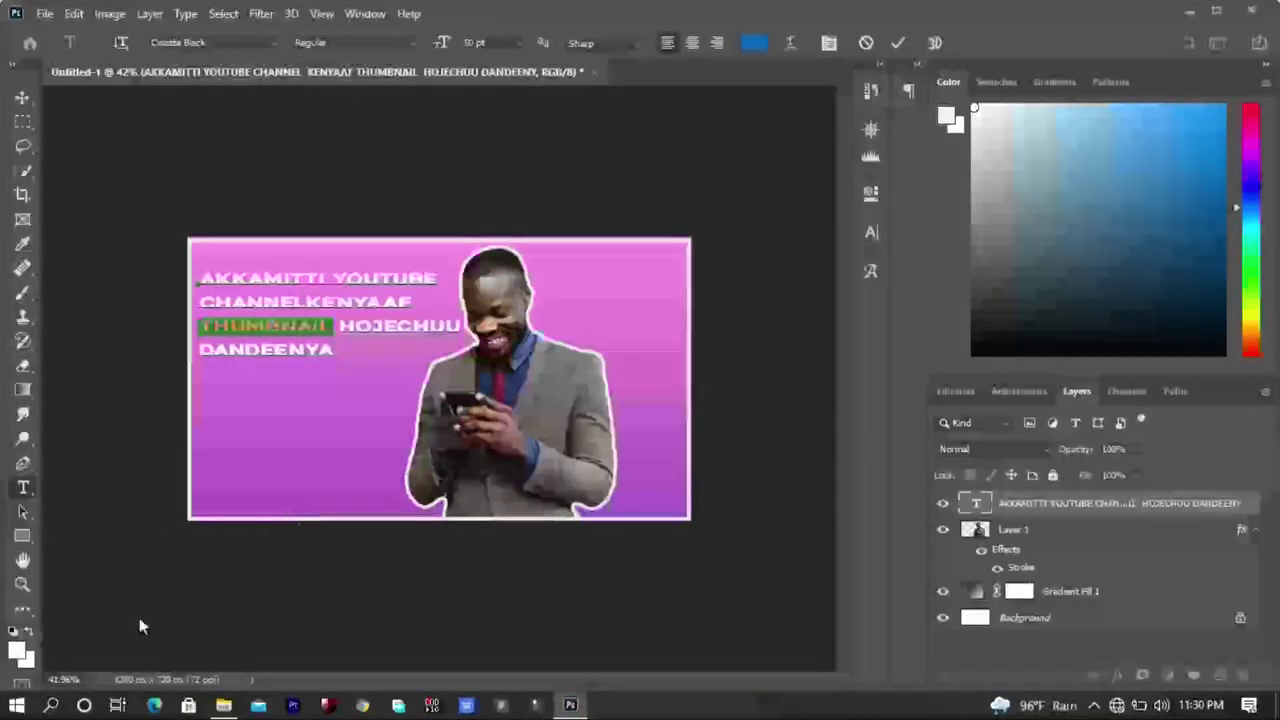
click(223, 705)
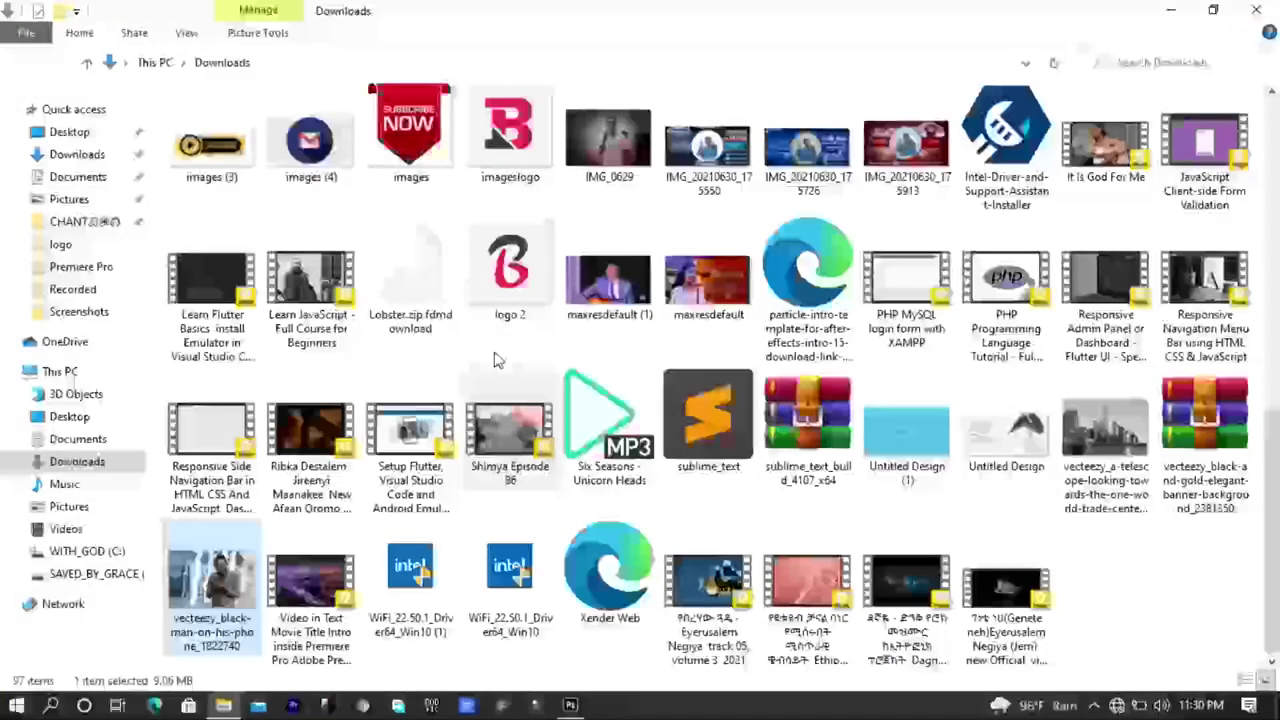
scroll(497, 360, up, 10)
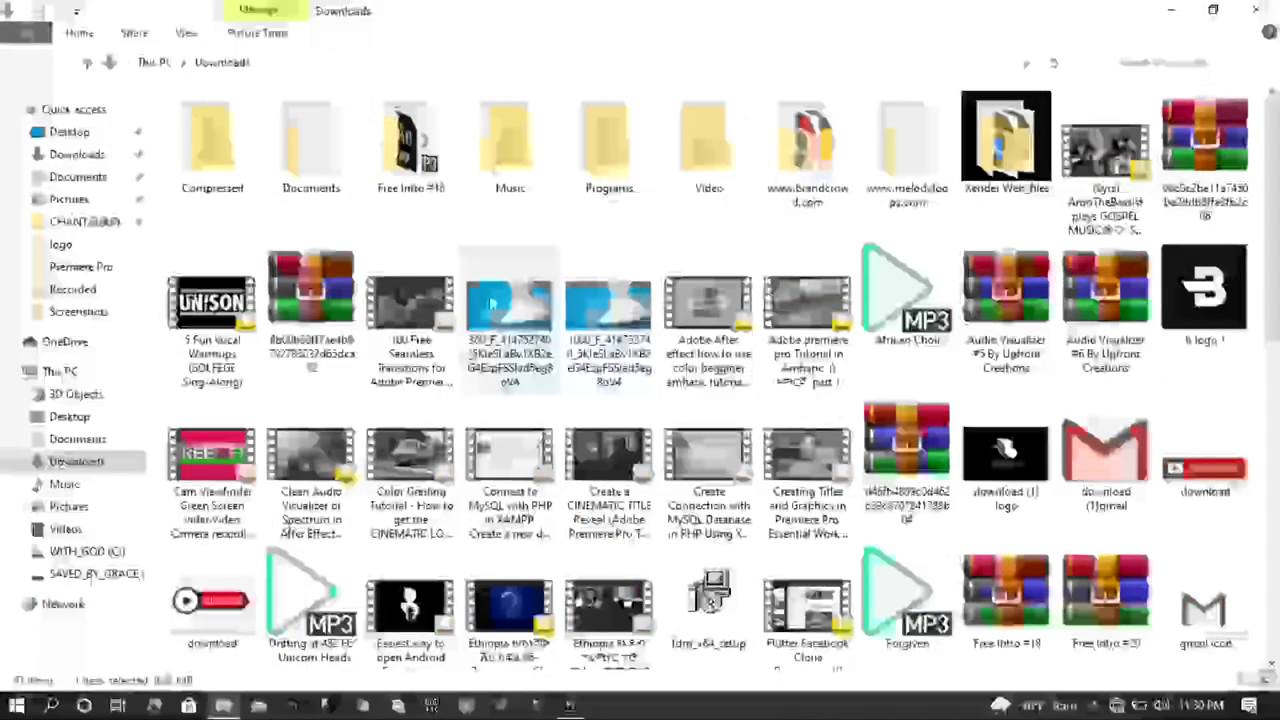
click(510, 310)
click(621, 313)
drag(621, 313, 514, 527)
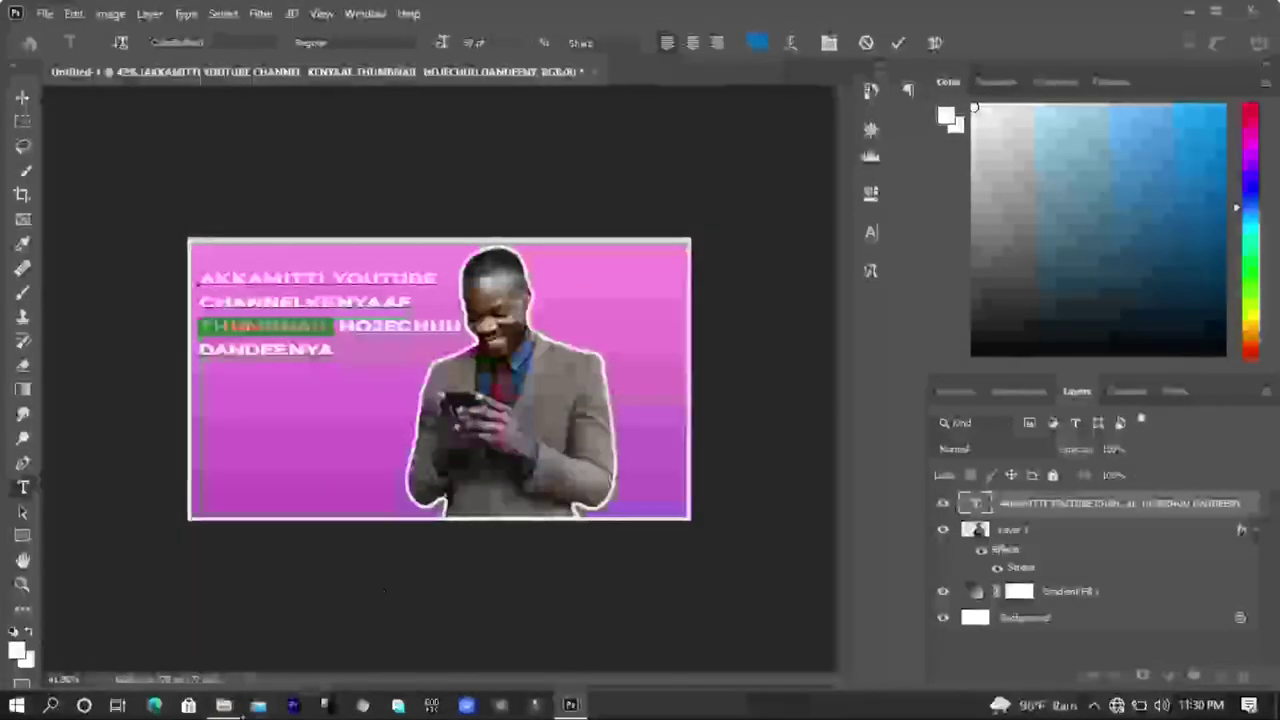
click(571, 706)
mouse_move(510, 315)
mouse_down()
mouse_move(571, 706)
mouse_move(484, 381)
mouse_up()
drag(530, 459, 885, 638)
drag(984, 567, 1052, 534)
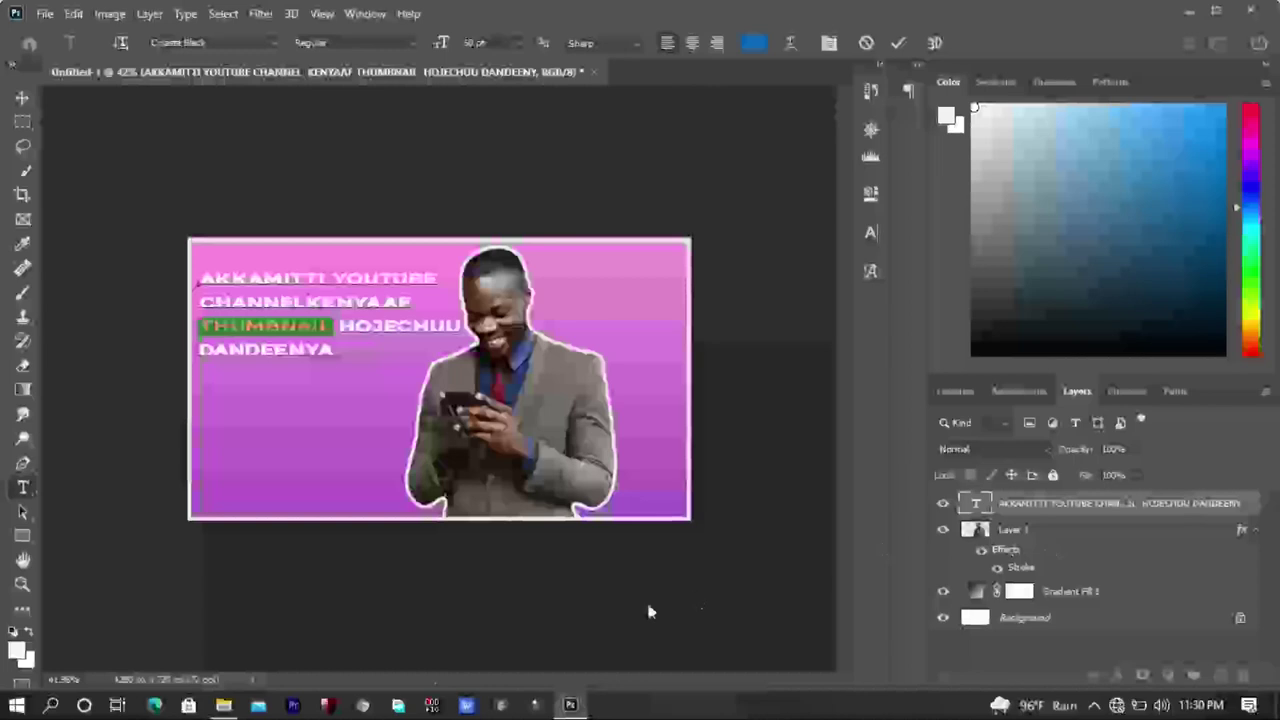
click(224, 705)
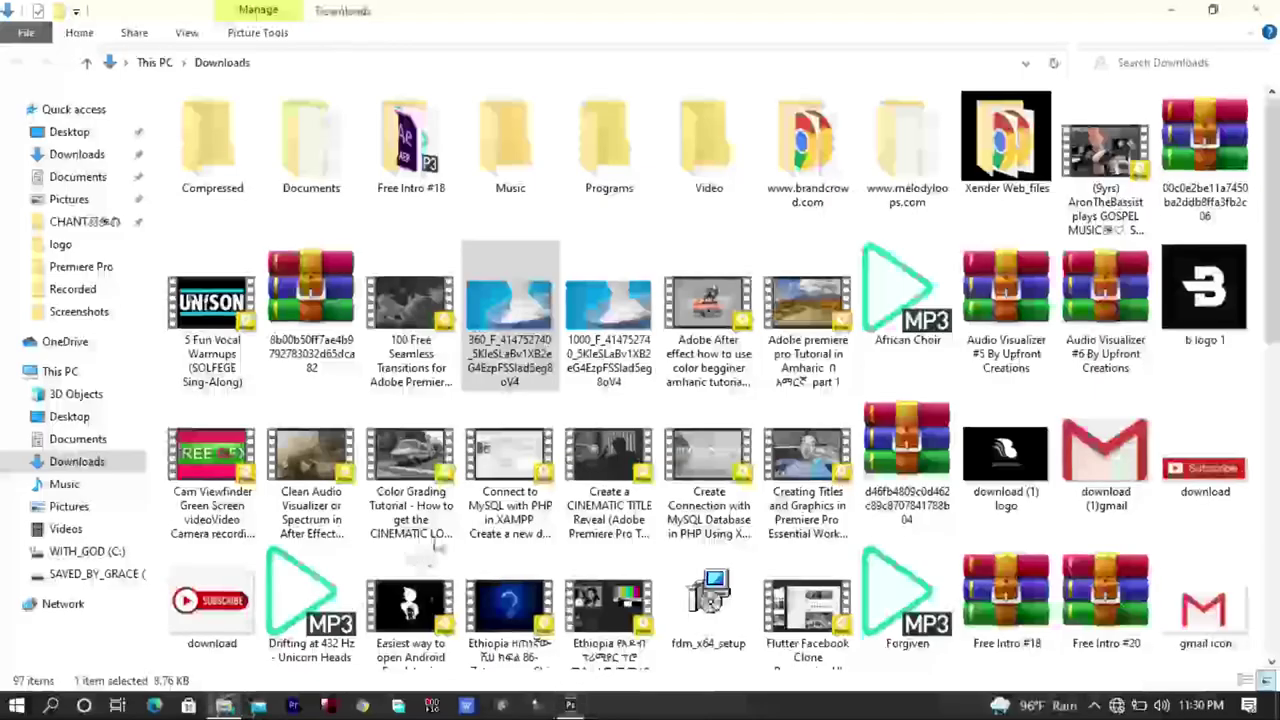
scroll(652, 505, down, 1)
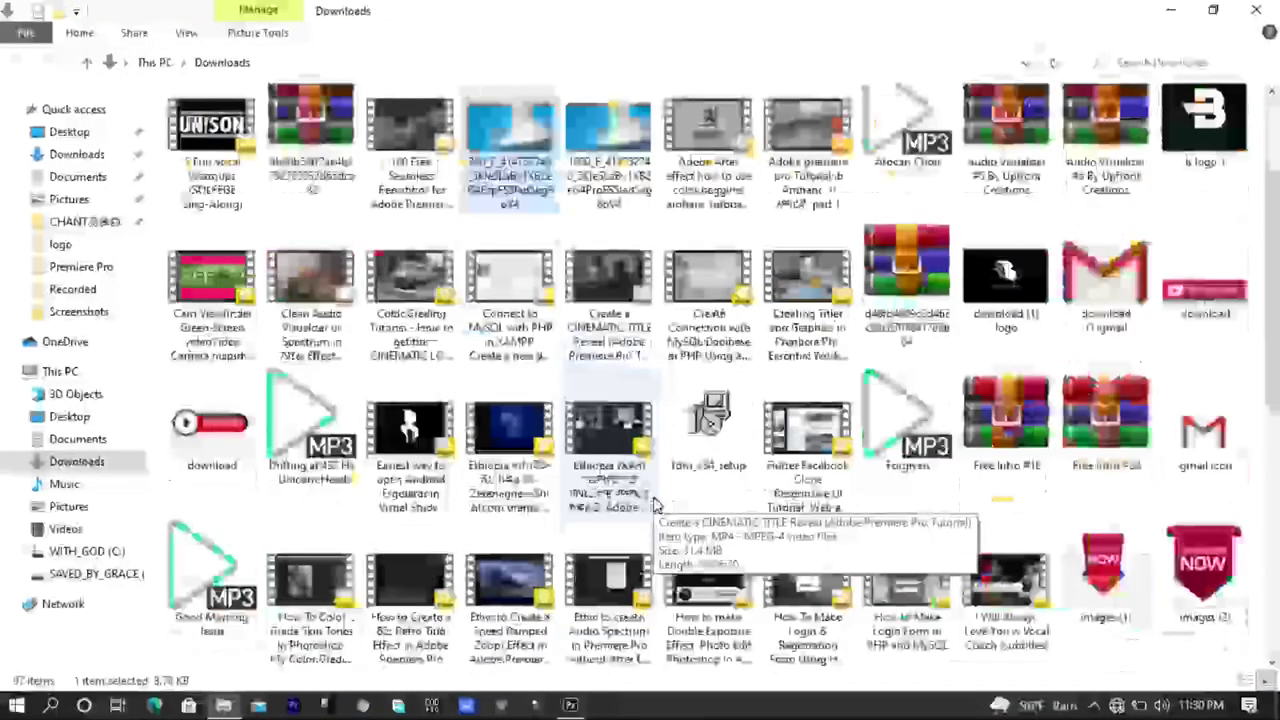
scroll(655, 505, down, 2)
scroll(659, 503, down, 2)
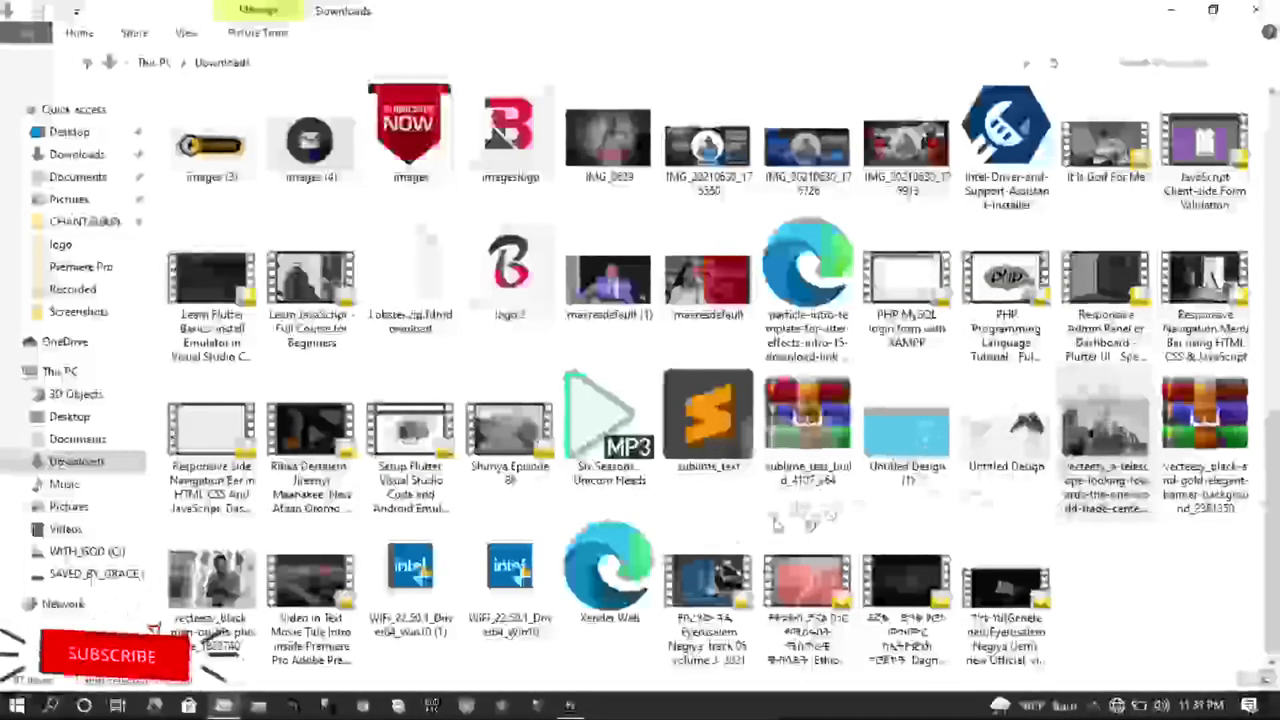
click(570, 705)
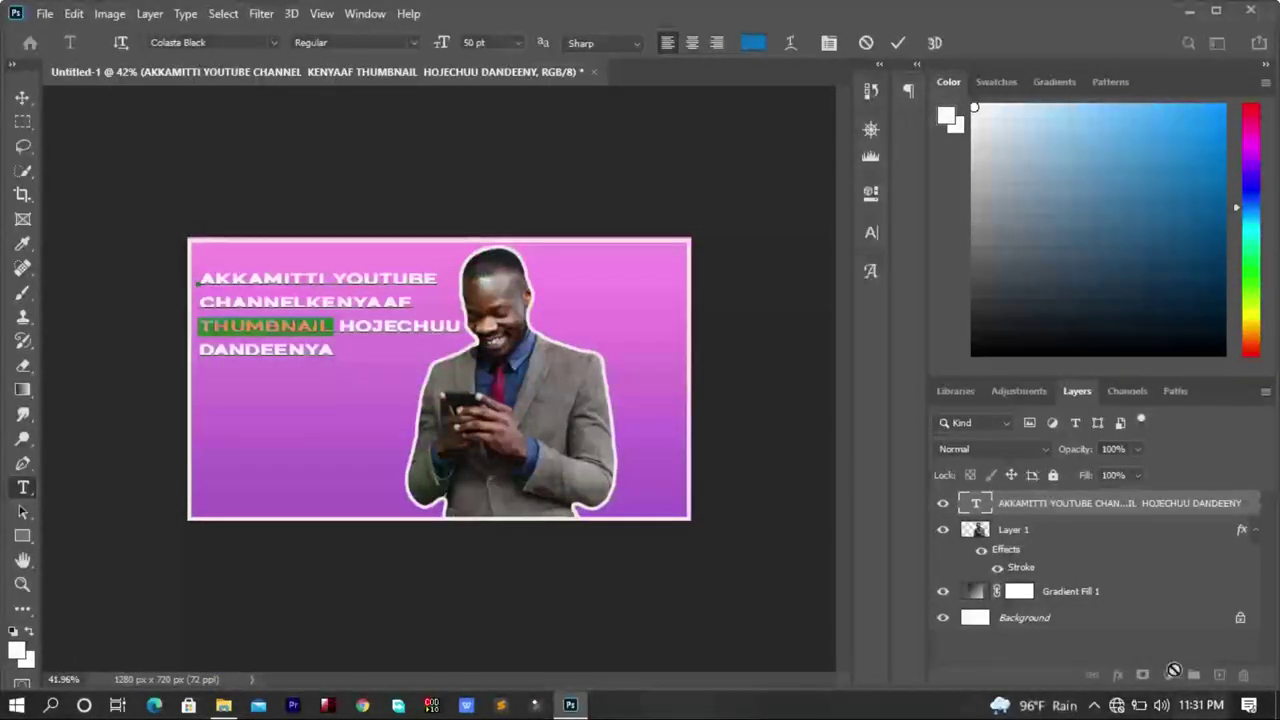
Place the vecteezy New York skyline photo and move its layer above Gradient Fill 1.
click(1036, 620)
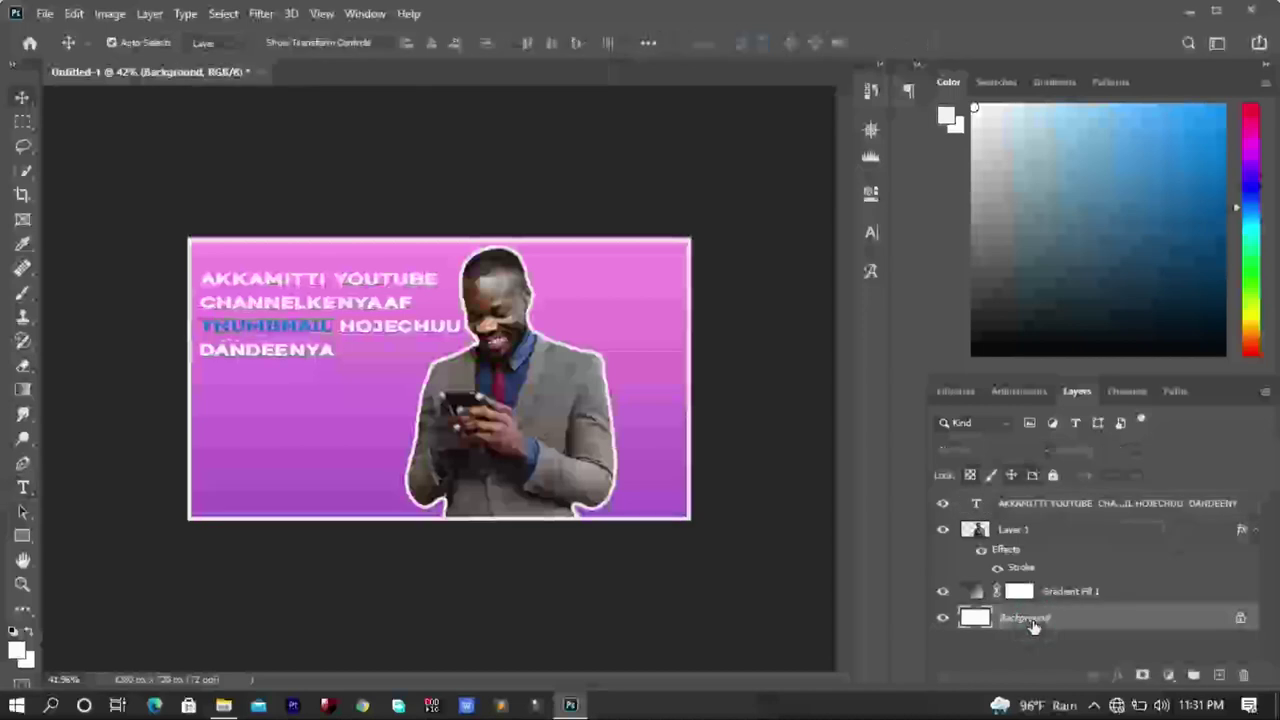
click(223, 705)
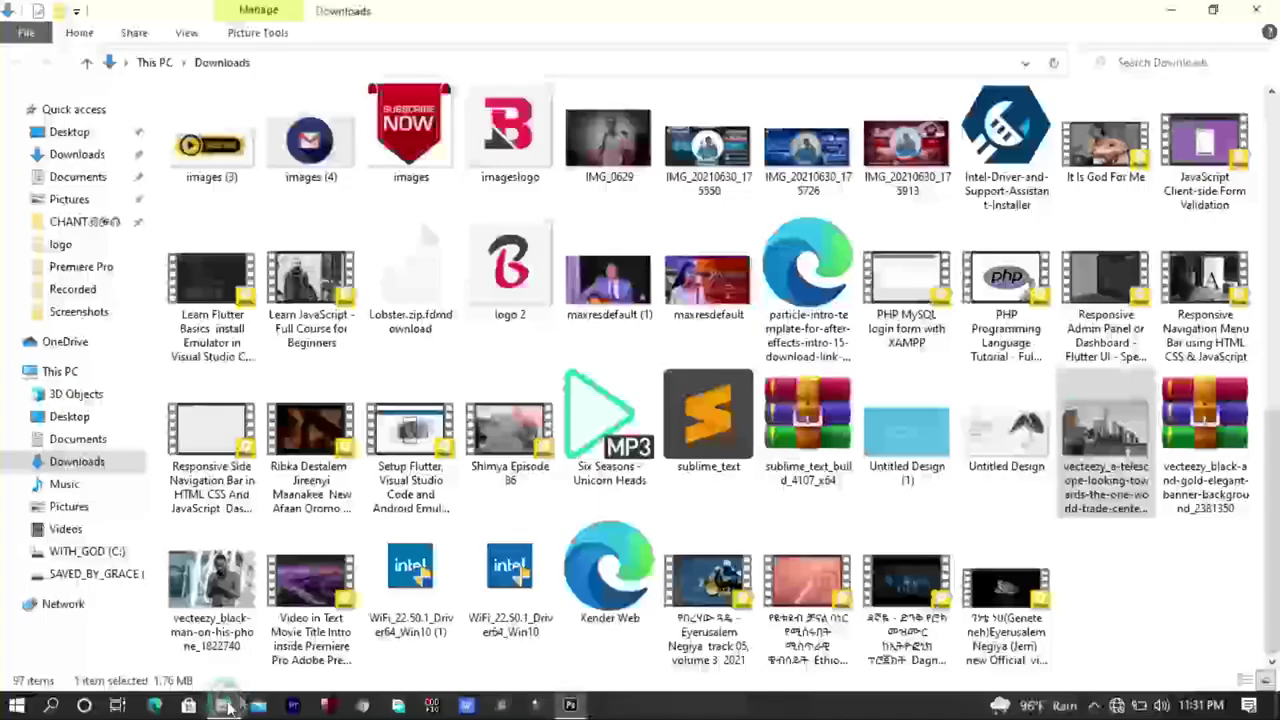
drag(1110, 425, 545, 645)
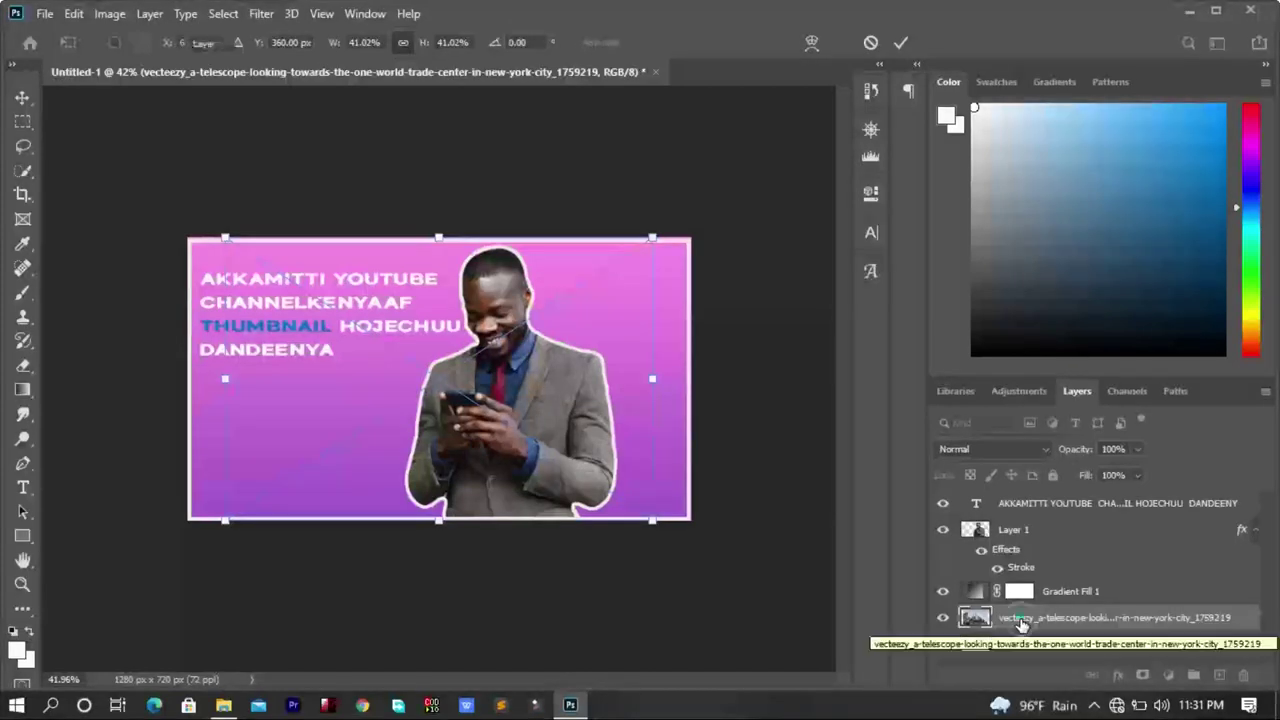
key(Return)
drag(1013, 553, 1018, 565)
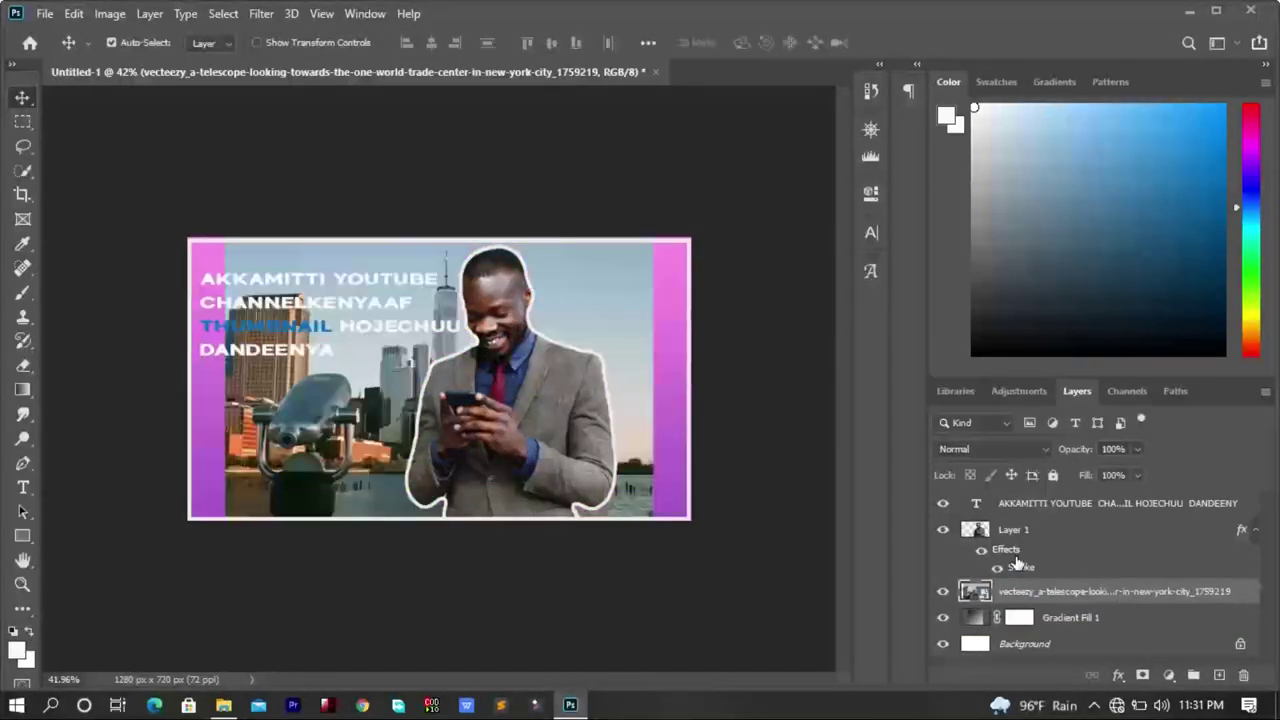
double_click(1046, 591)
click(606, 300)
Stretch the skyline photo with Free Transform to cover the full thumbnail width.
key(ctrl+t)
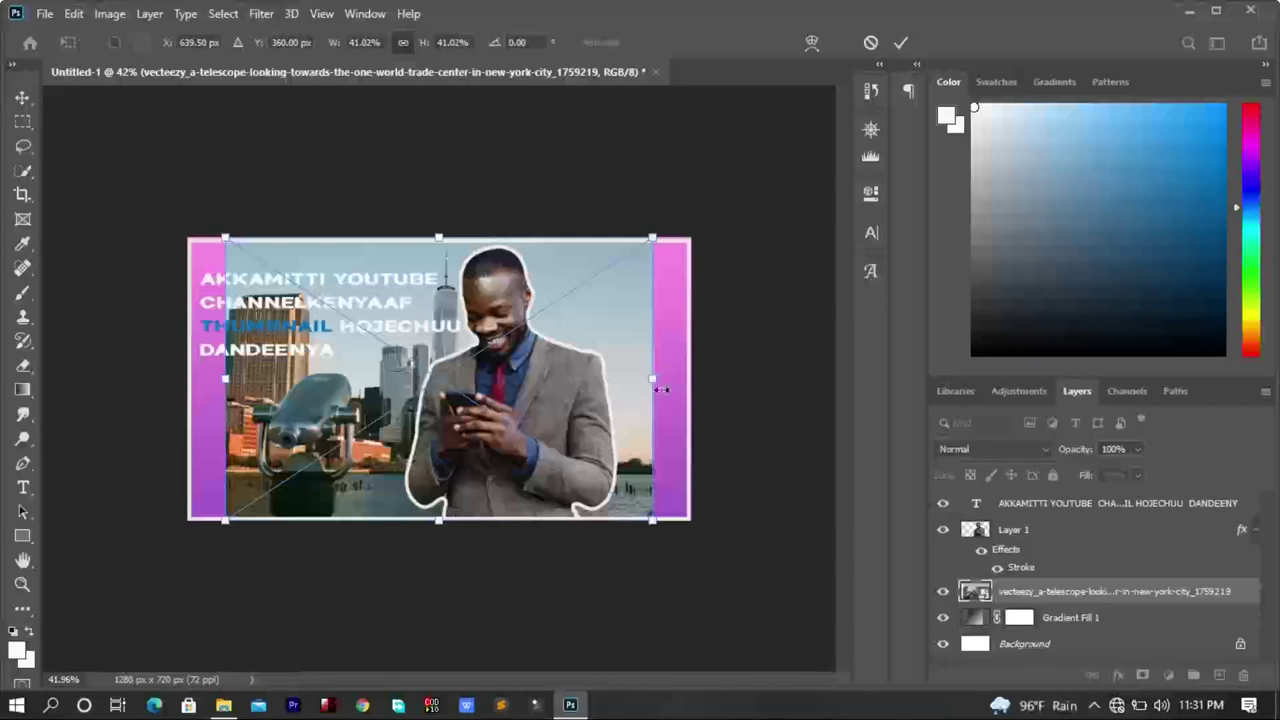
drag(659, 378, 672, 372)
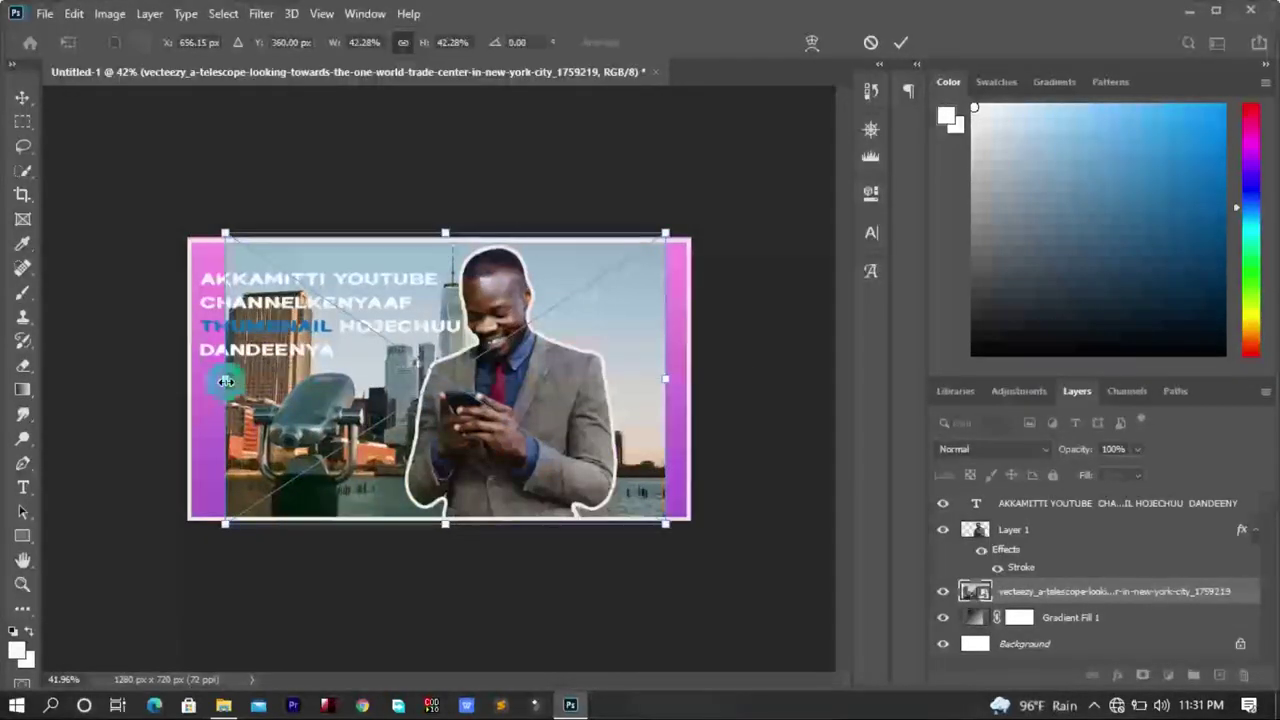
drag(220, 378, 166, 378)
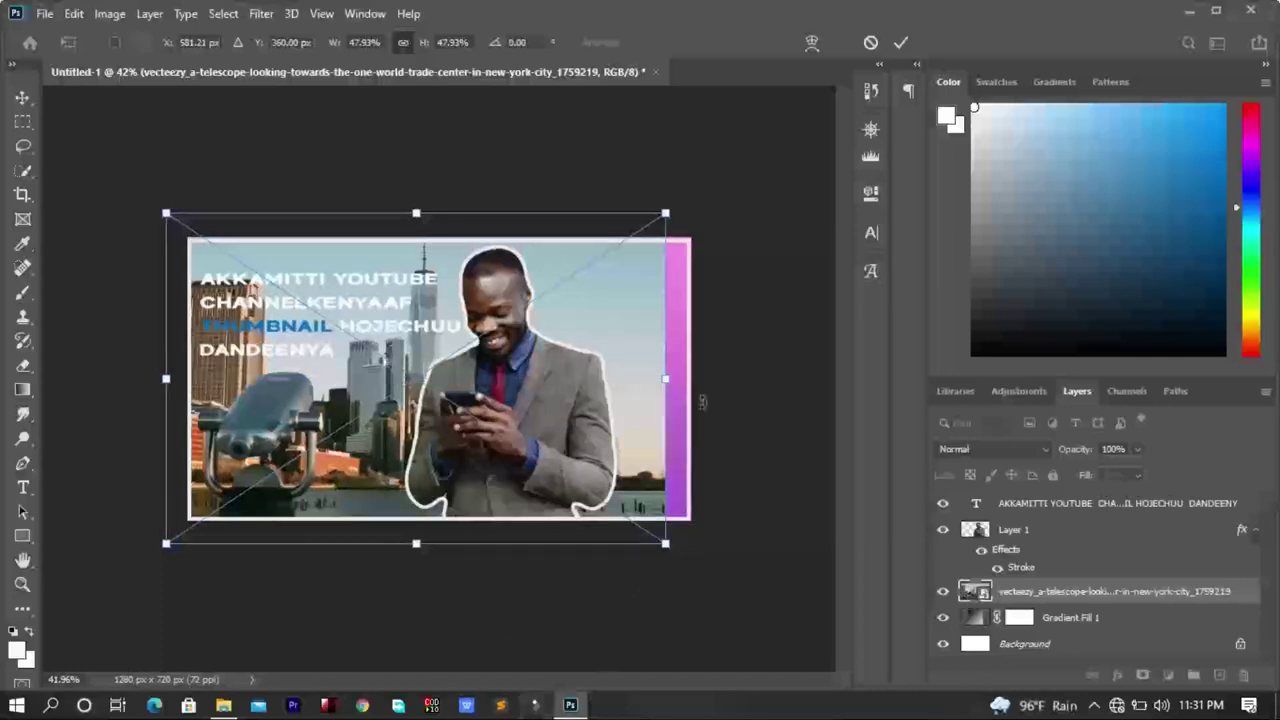
drag(666, 378, 690, 378)
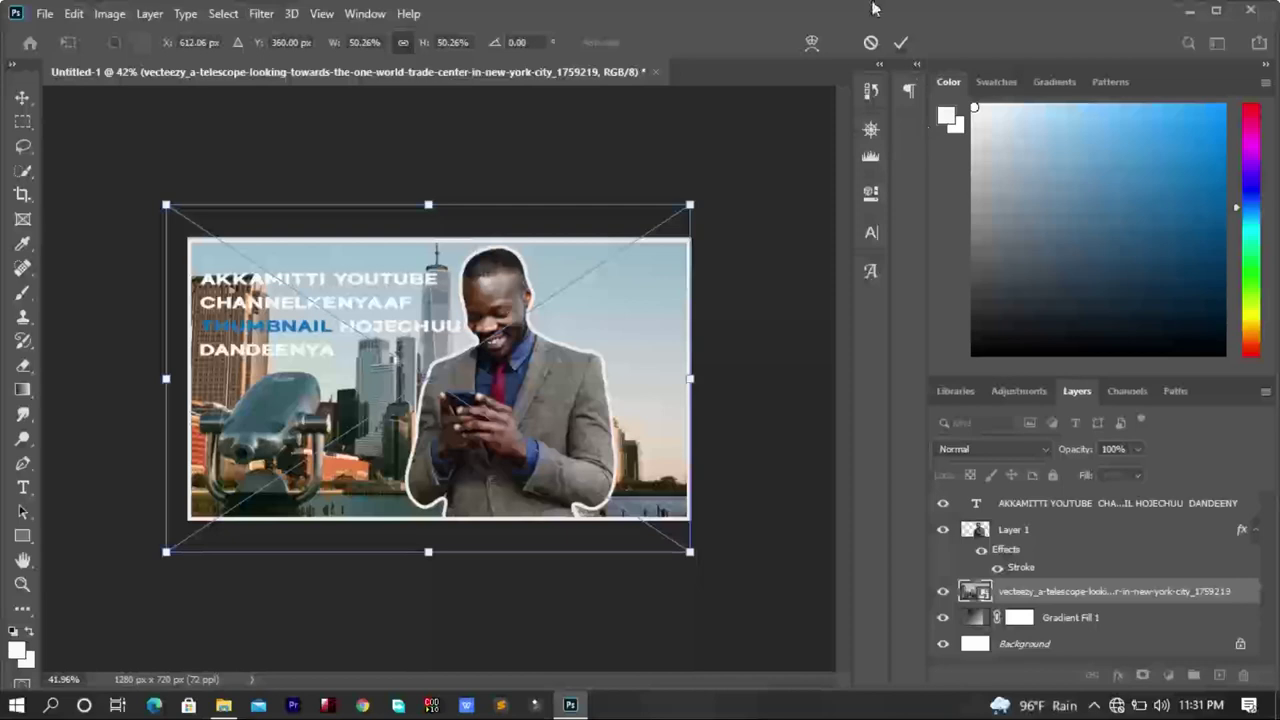
click(898, 42)
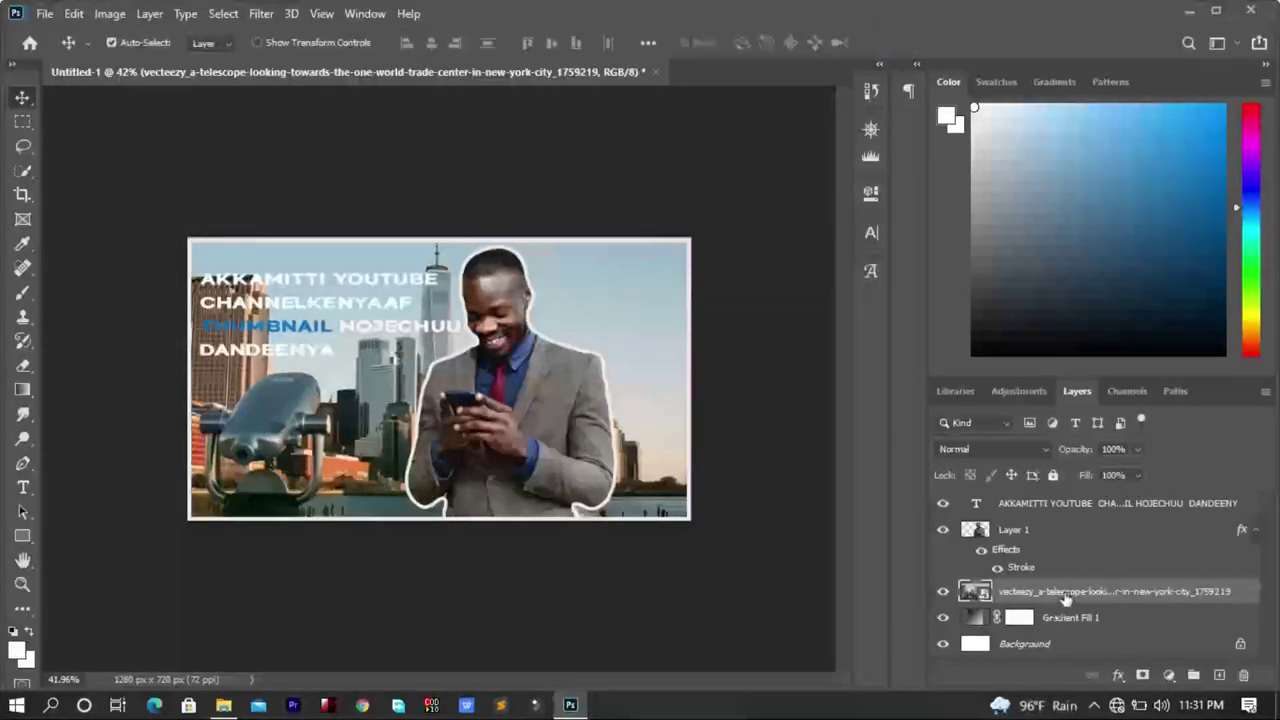
Blend the skyline layer in Luminosity mode and lower its opacity to 27%.
click(1050, 449)
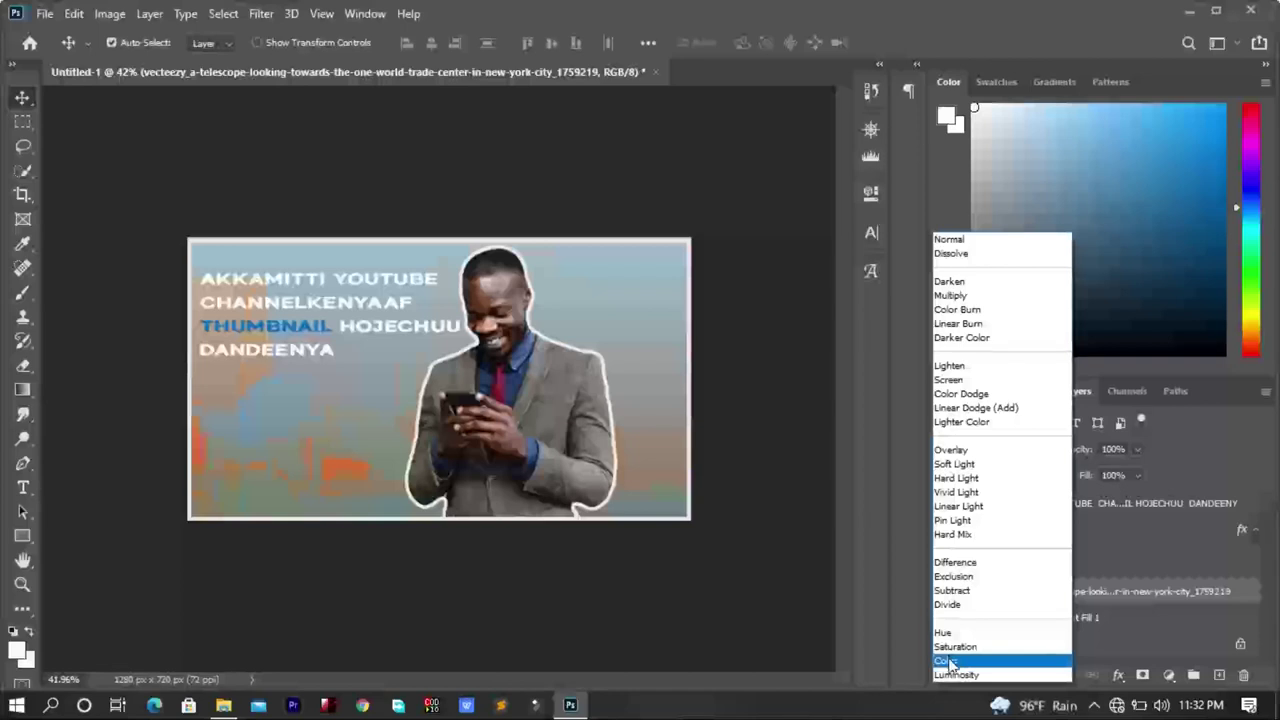
click(955, 676)
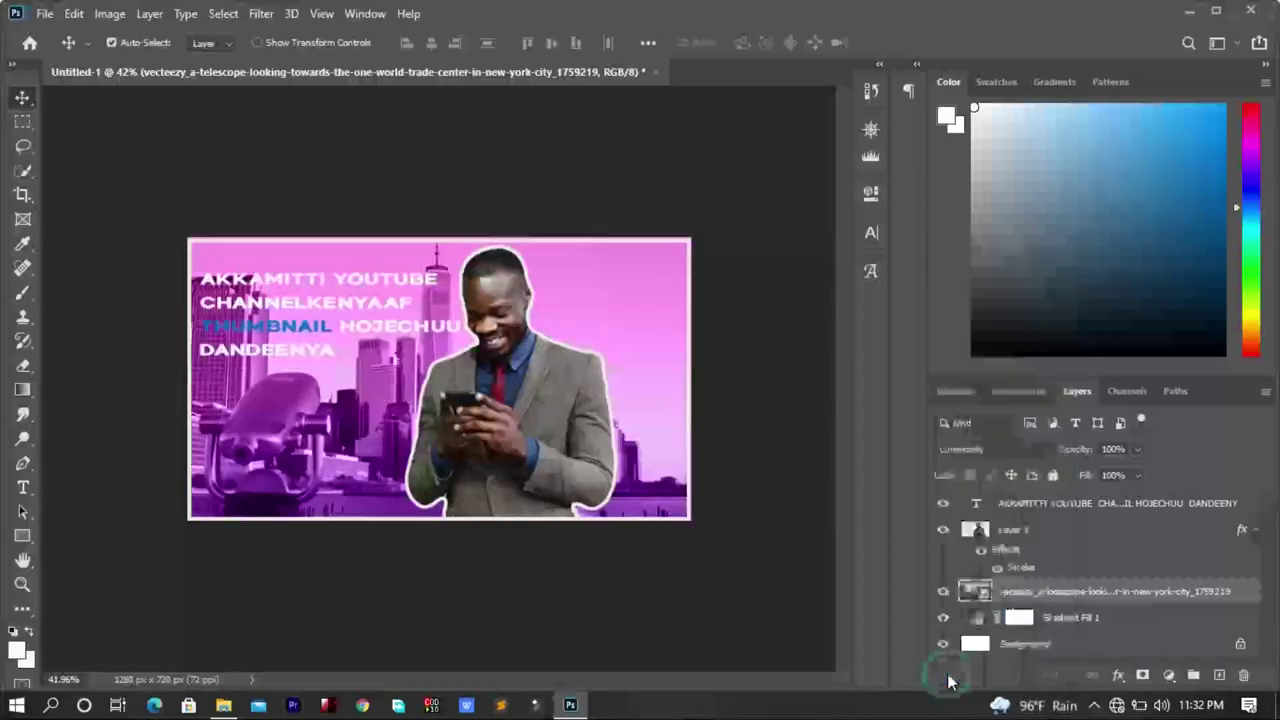
drag(1063, 457, 1095, 467)
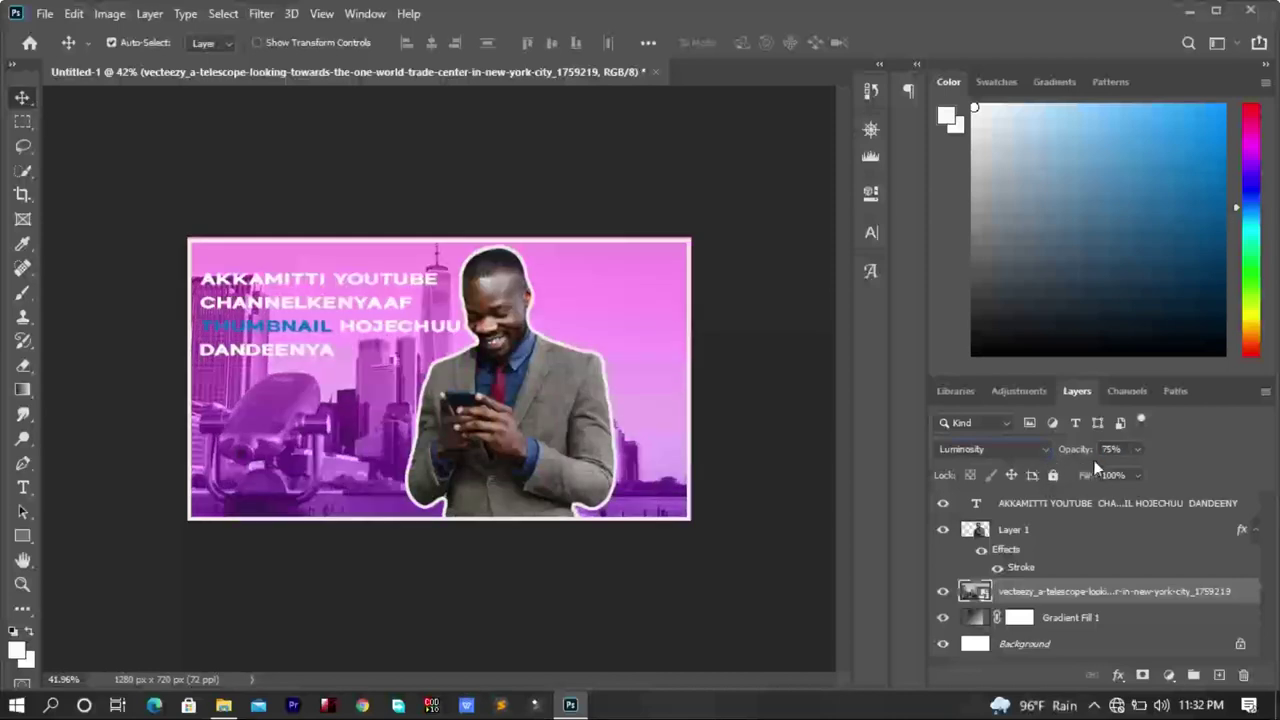
click(1078, 453)
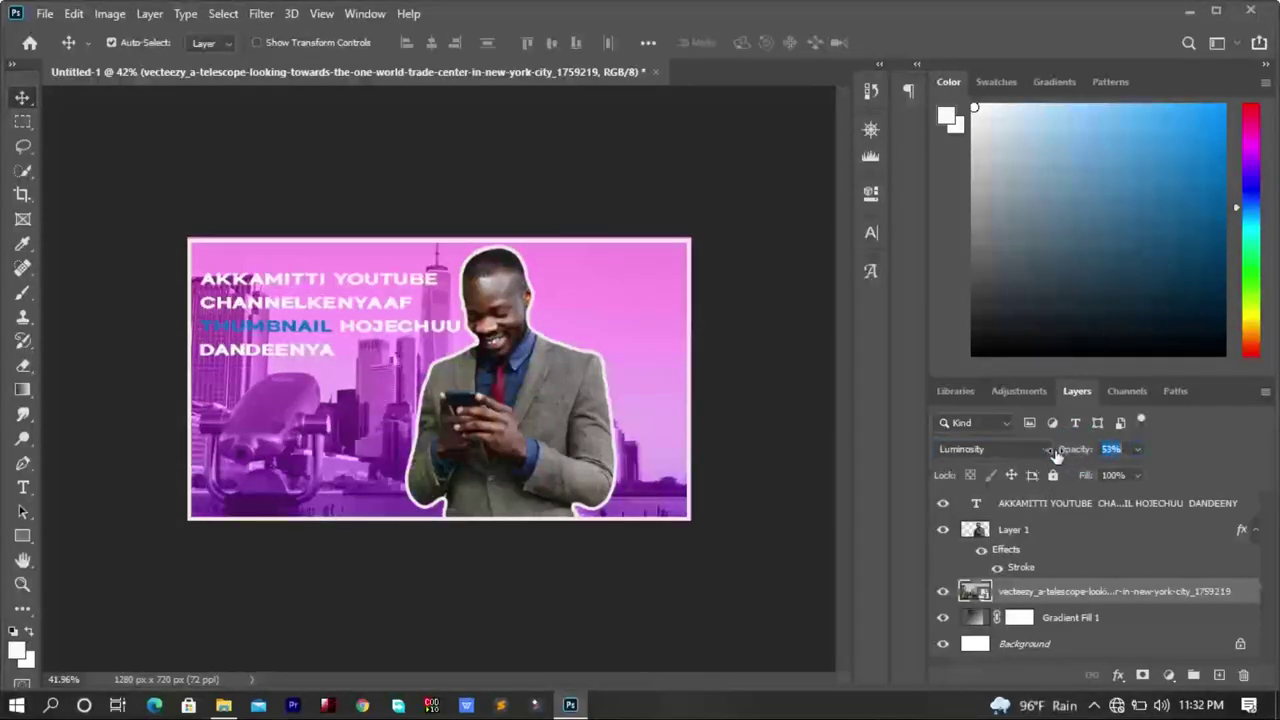
drag(1042, 453, 1026, 453)
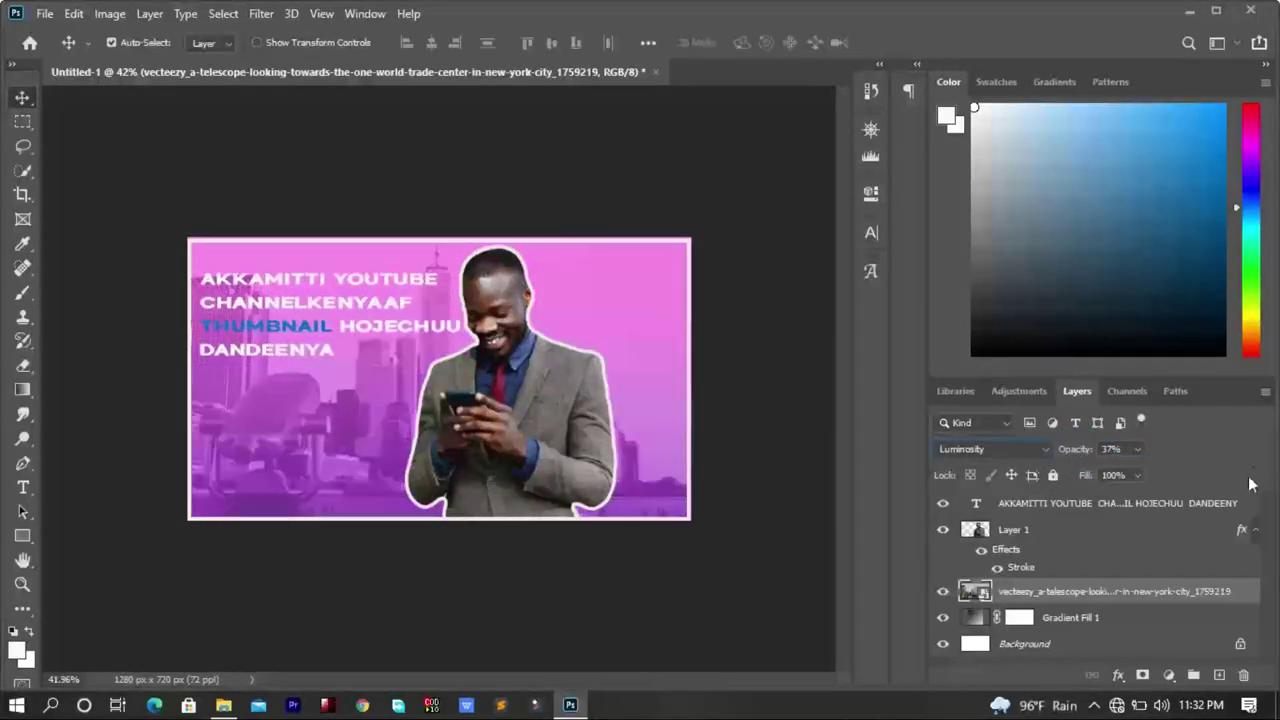
drag(1081, 453, 1072, 453)
click(612, 478)
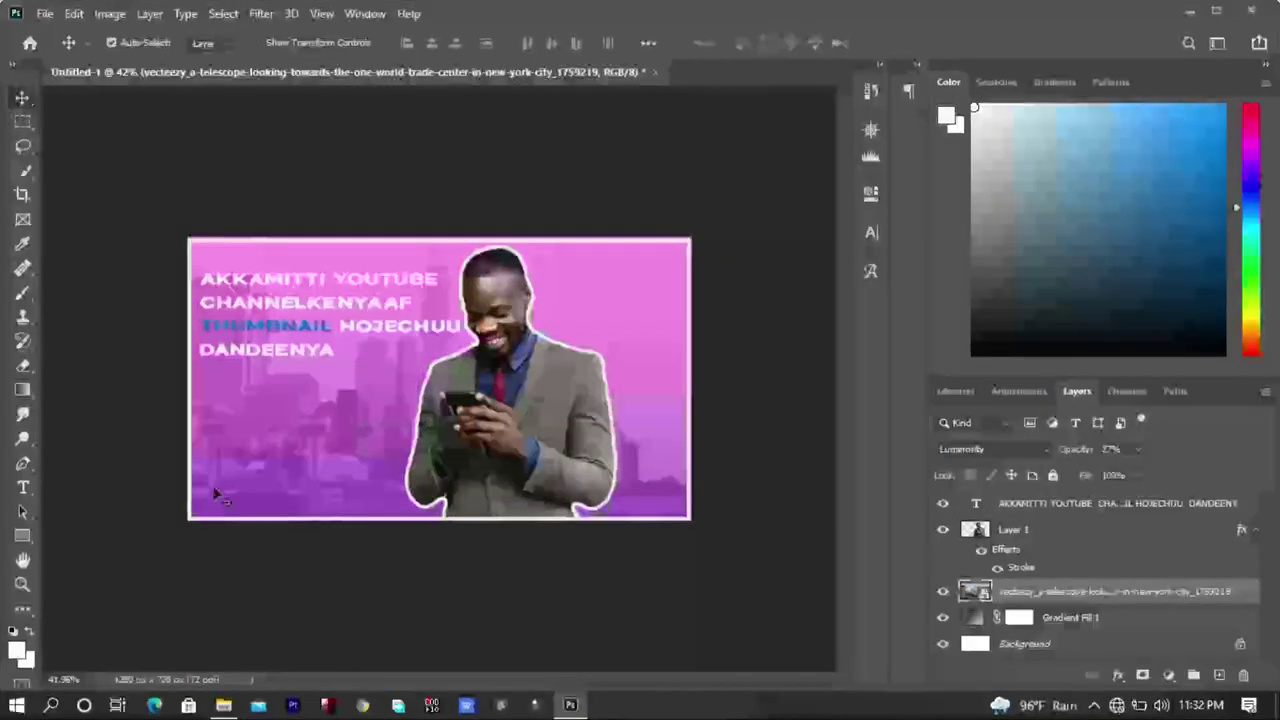
Open the logo folder on the SAVED_BY_GRACE (D:) drive in File Explorer.
click(229, 635)
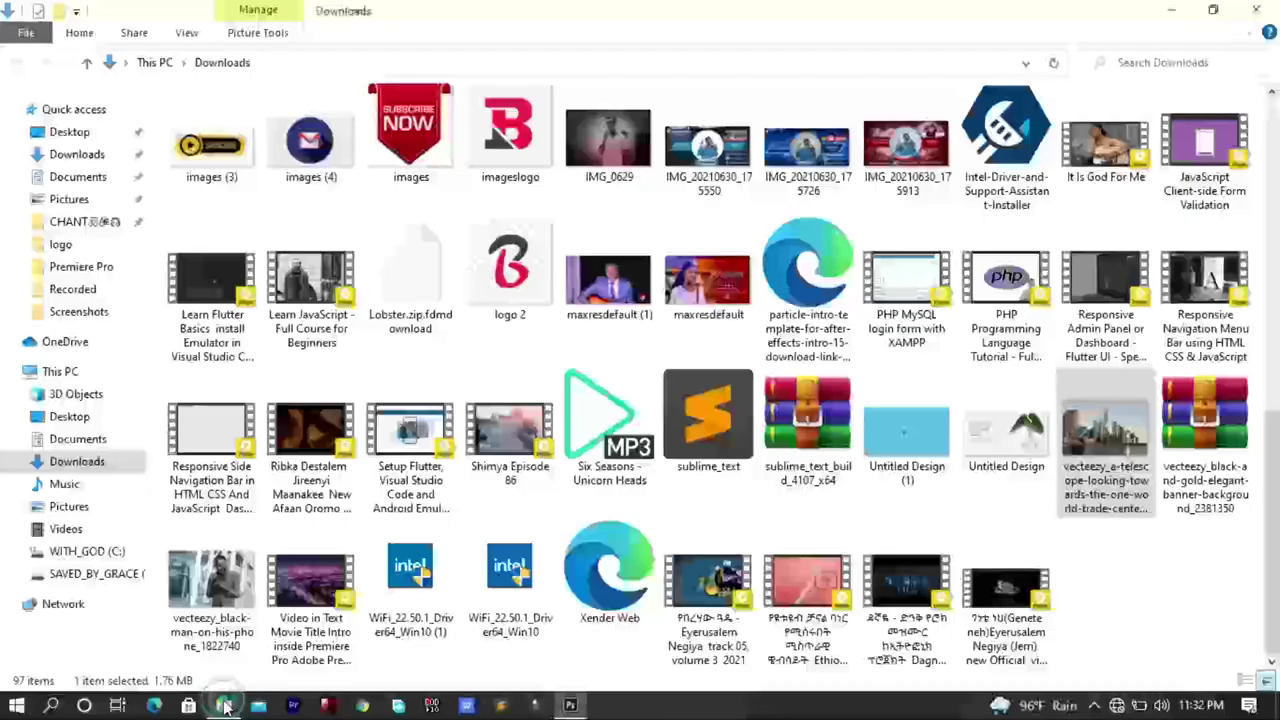
click(95, 573)
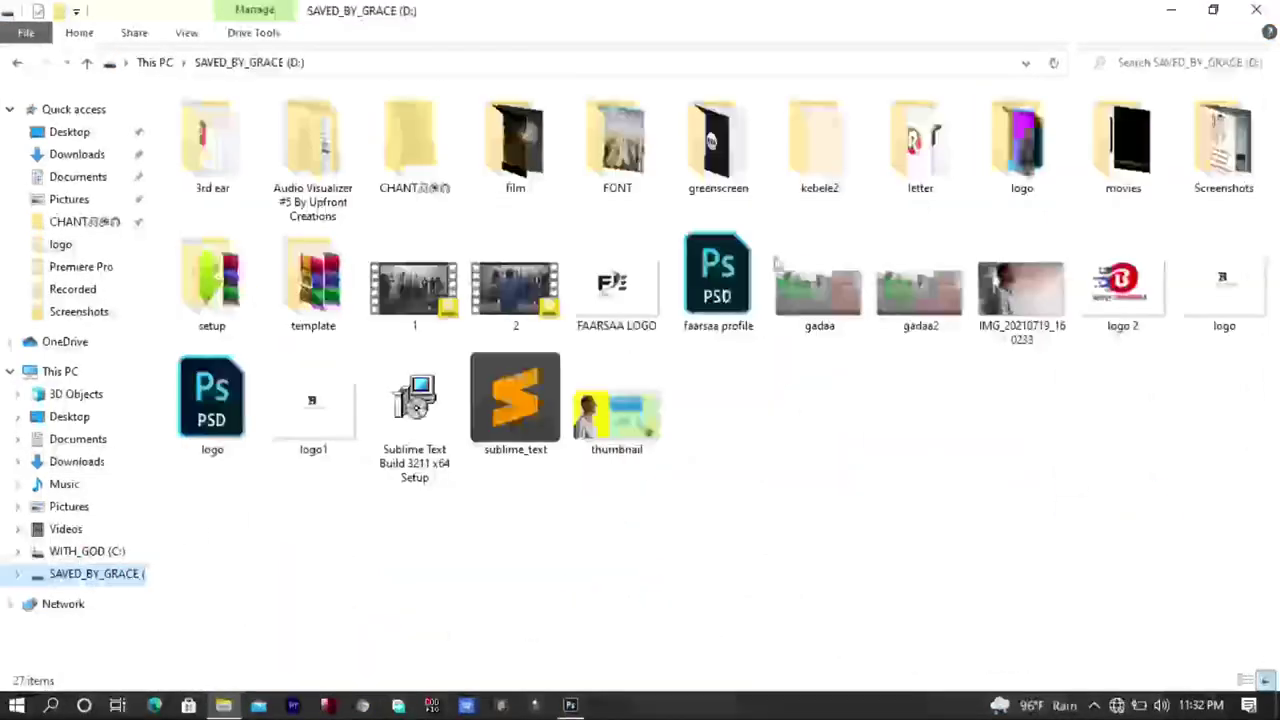
double_click(1021, 150)
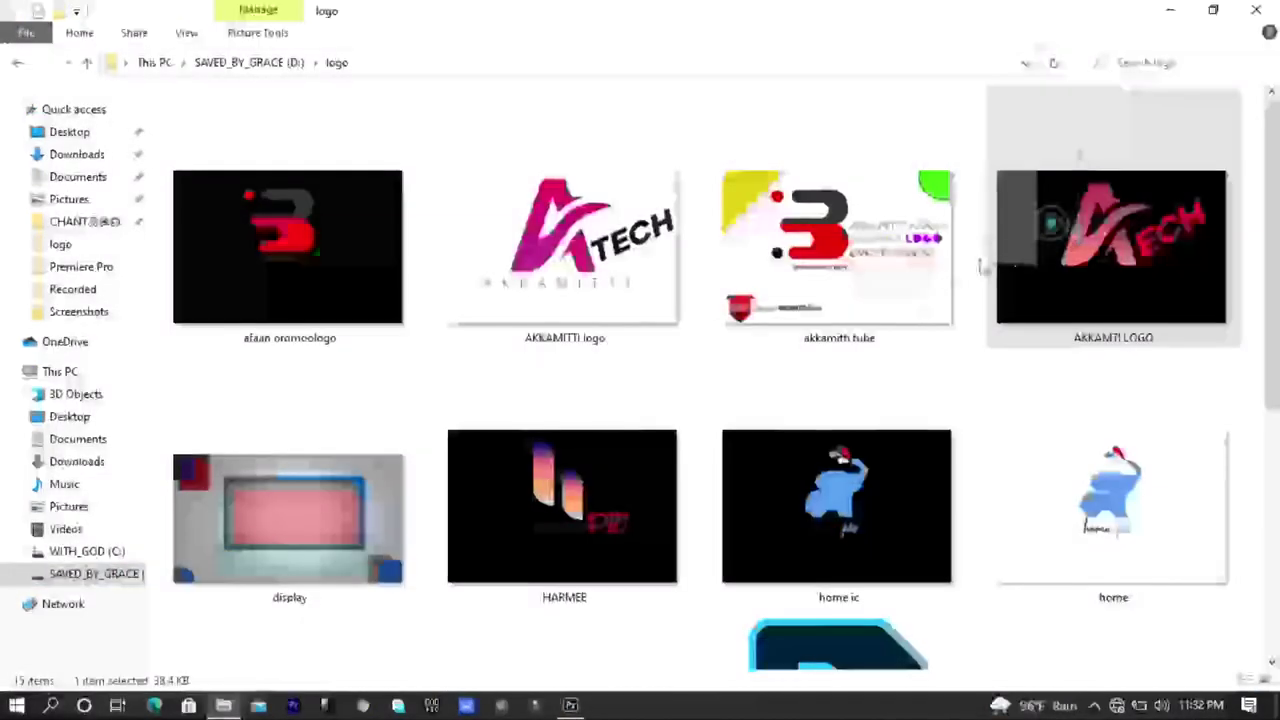
scroll(450, 507, down, 2)
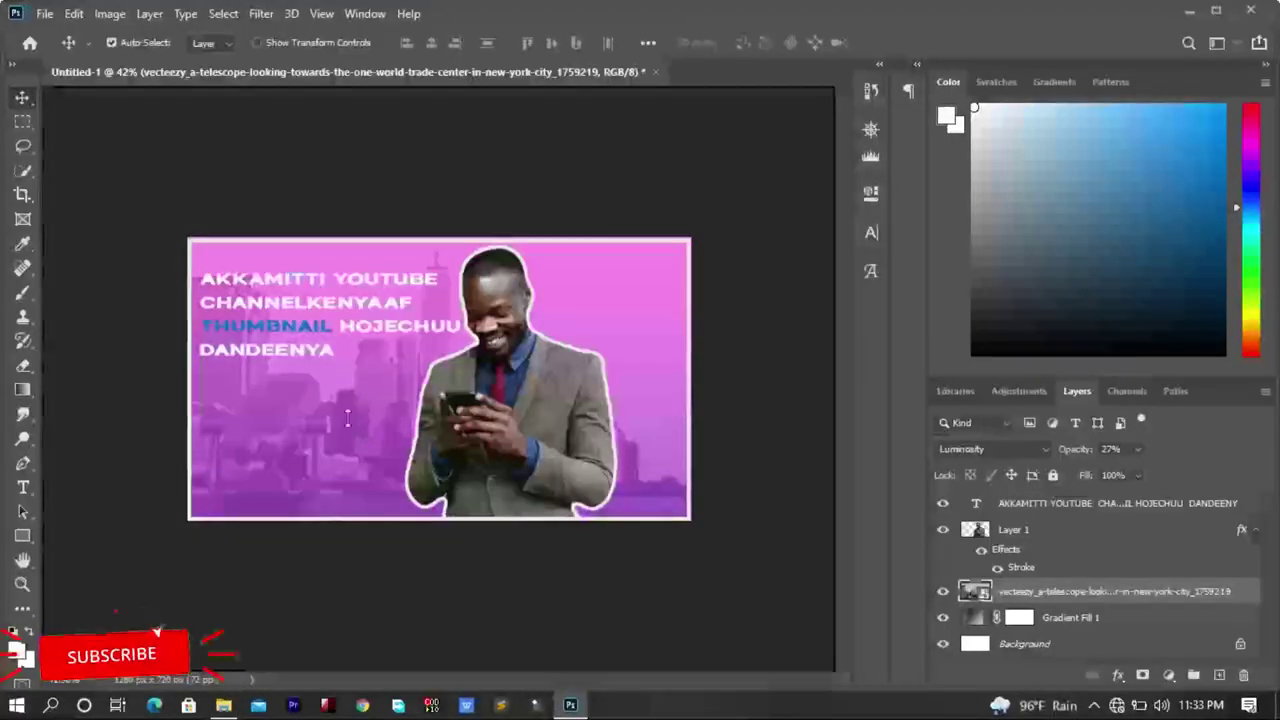
Place the AKKAMTI LOGO image, scale it to about 34%, and position it lower-left.
drag(572, 708, 378, 424)
drag(650, 238, 508, 330)
drag(368, 396, 371, 424)
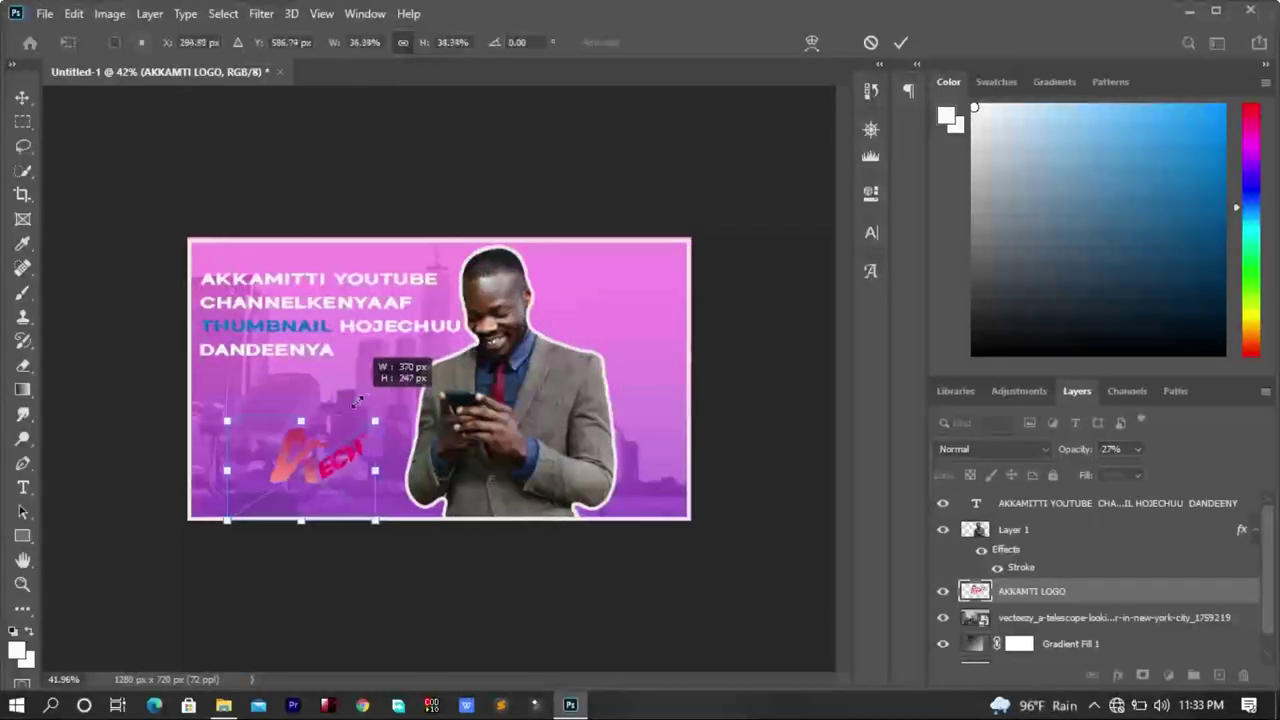
drag(306, 451, 293, 418)
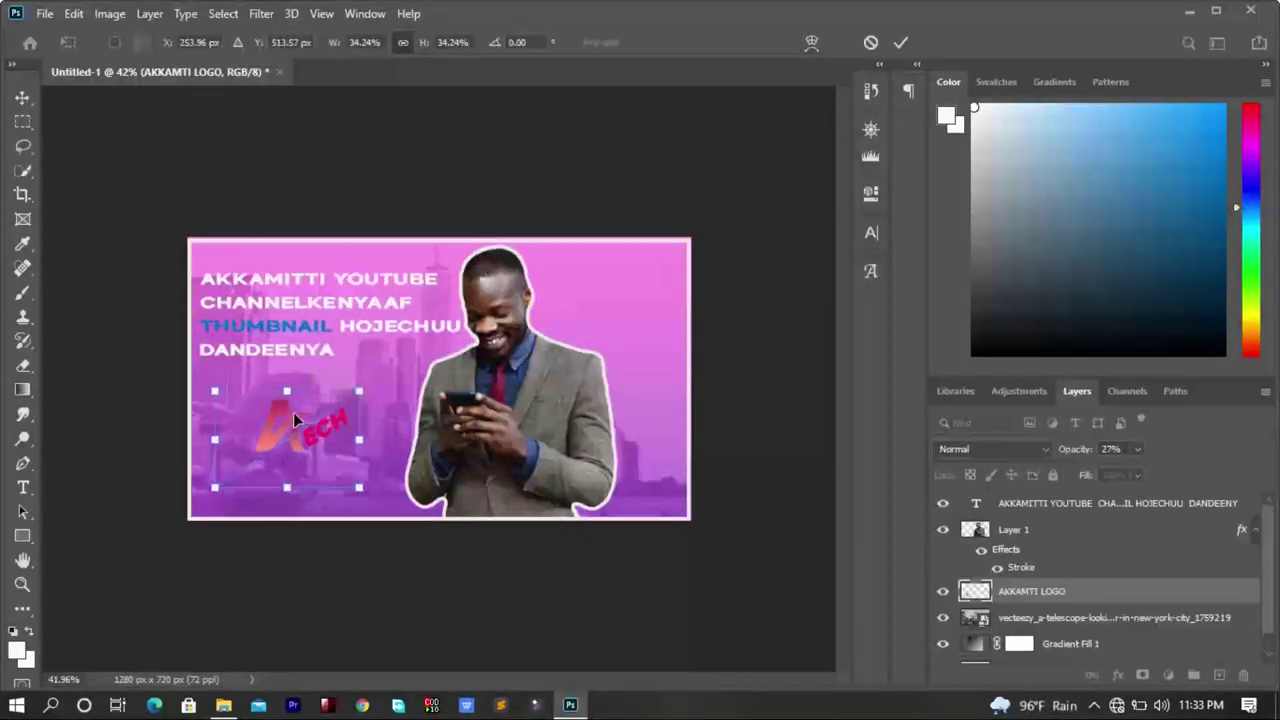
click(903, 43)
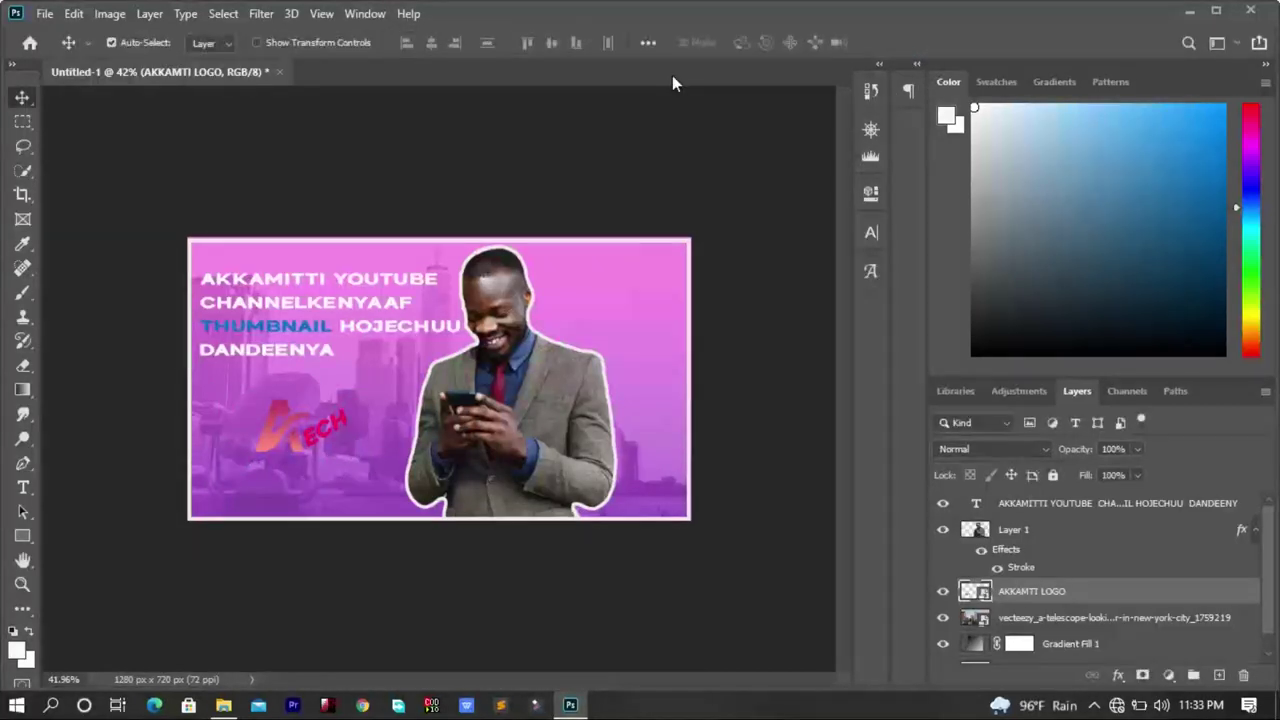
Merge the man, AKKAMTI LOGO, skyline and Gradient Fill 1 layers into Layer 1.
ctrl+click(1046, 533)
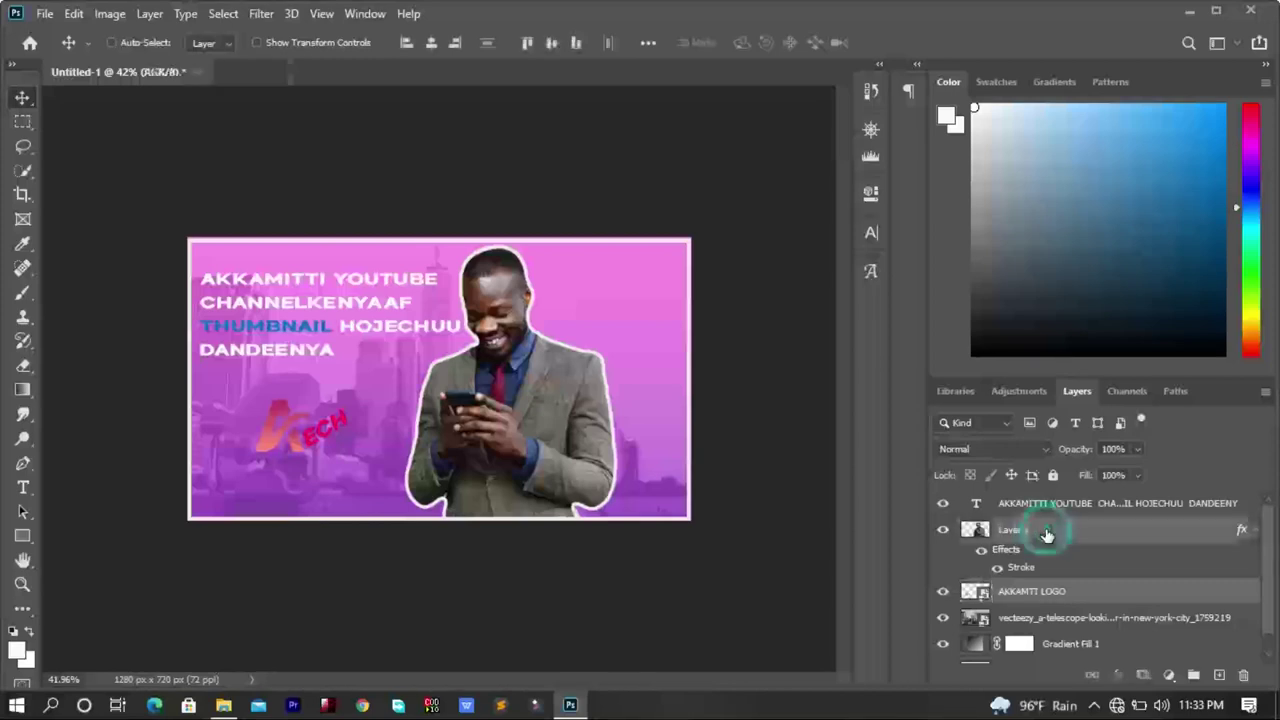
ctrl+click(1070, 618)
ctrl+click(1075, 645)
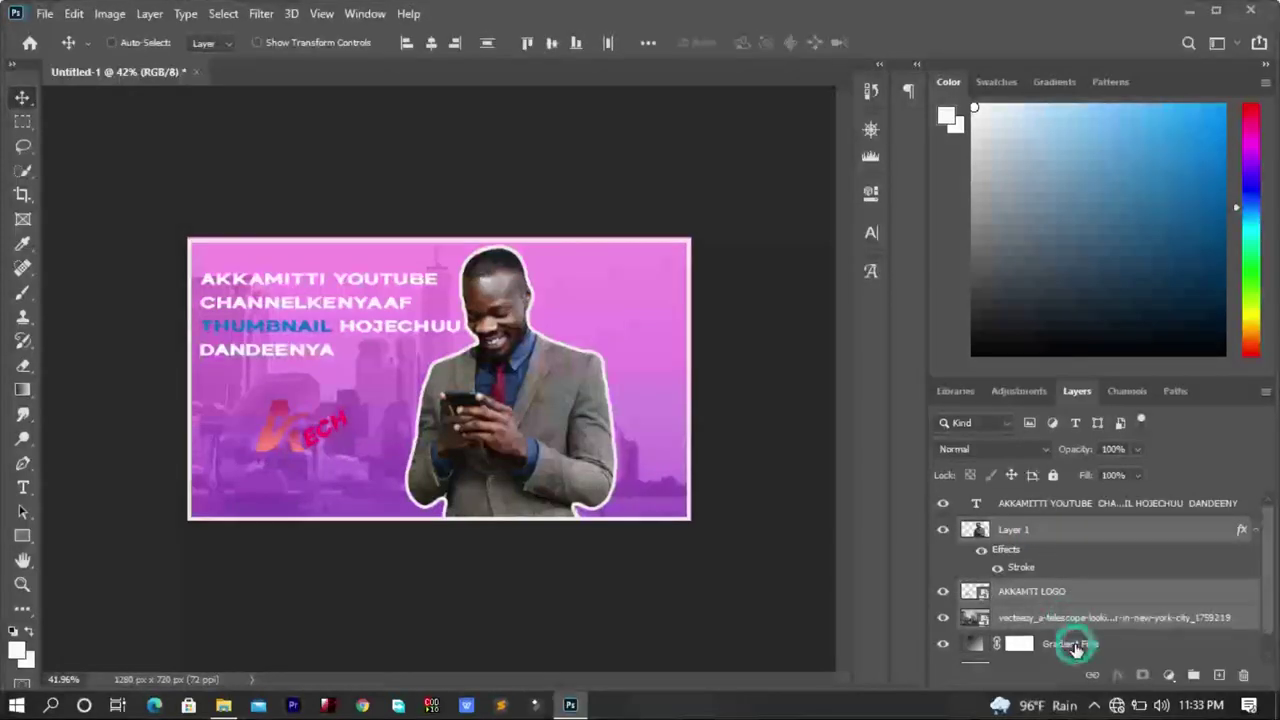
right_click(1075, 645)
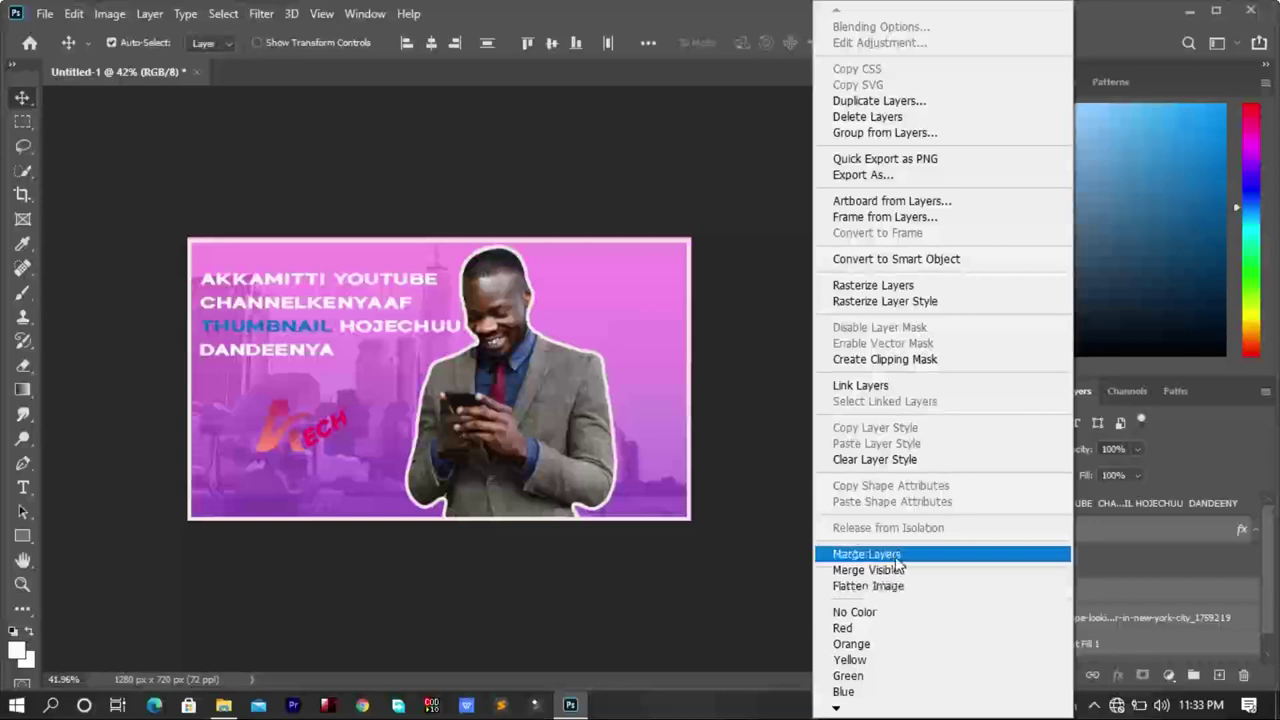
click(866, 555)
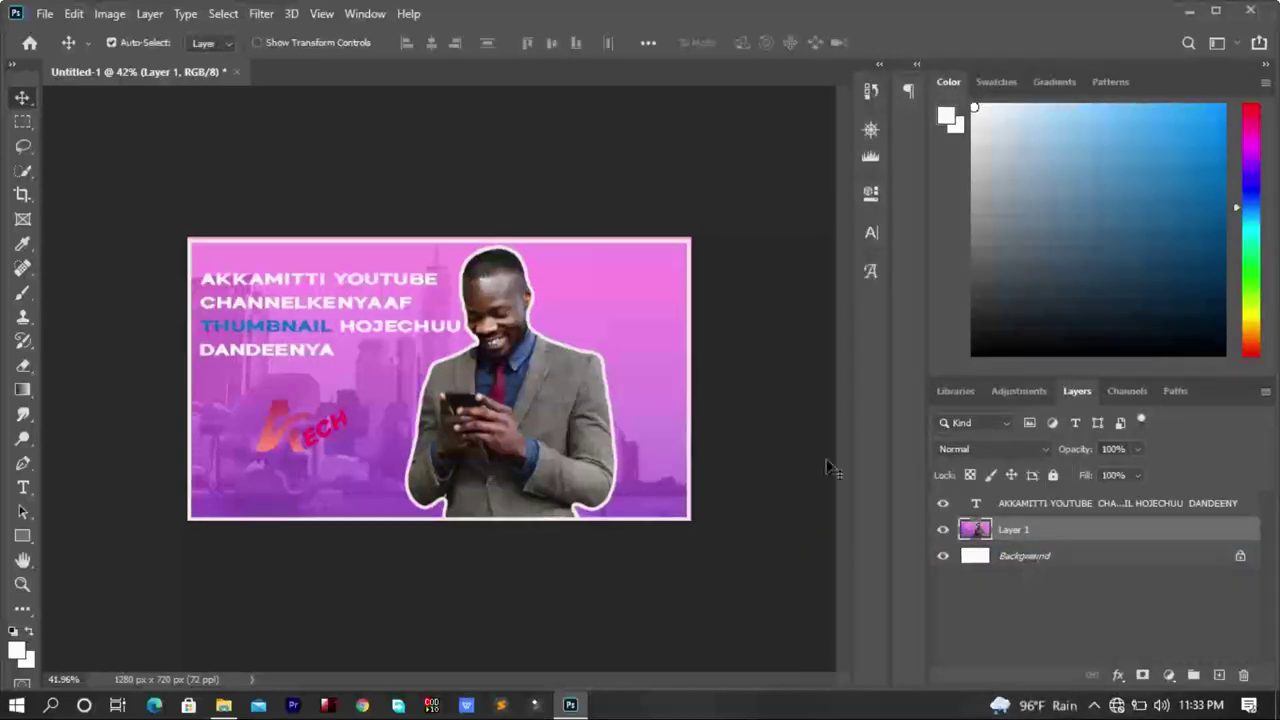
click(45, 14)
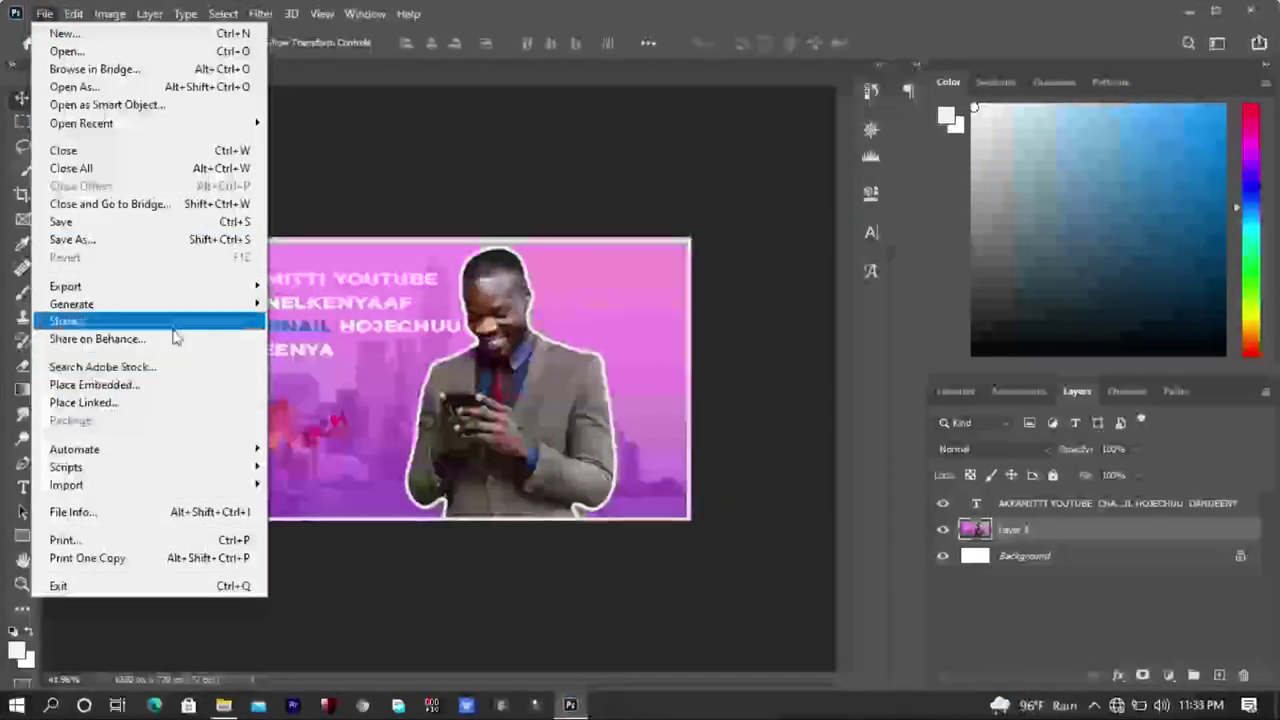
Save the thumbnail on this computer as a JPEG named thumbnail2.
click(192, 241)
click(727, 517)
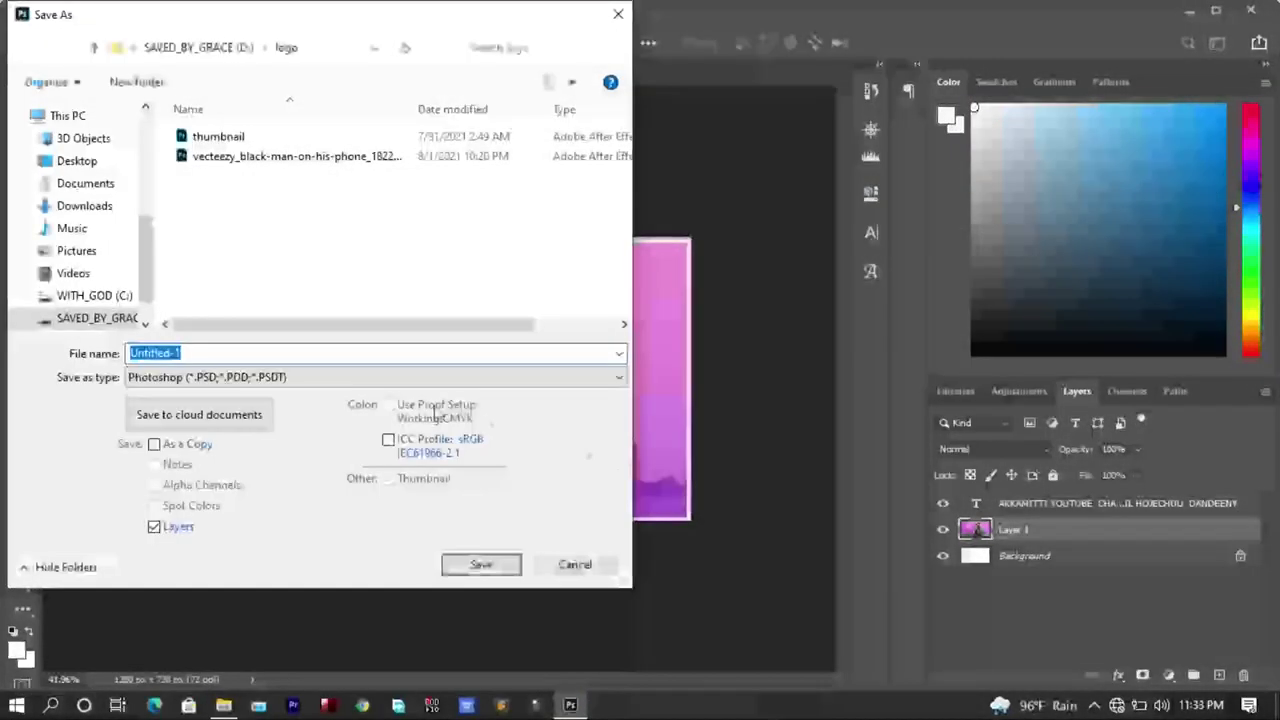
click(358, 378)
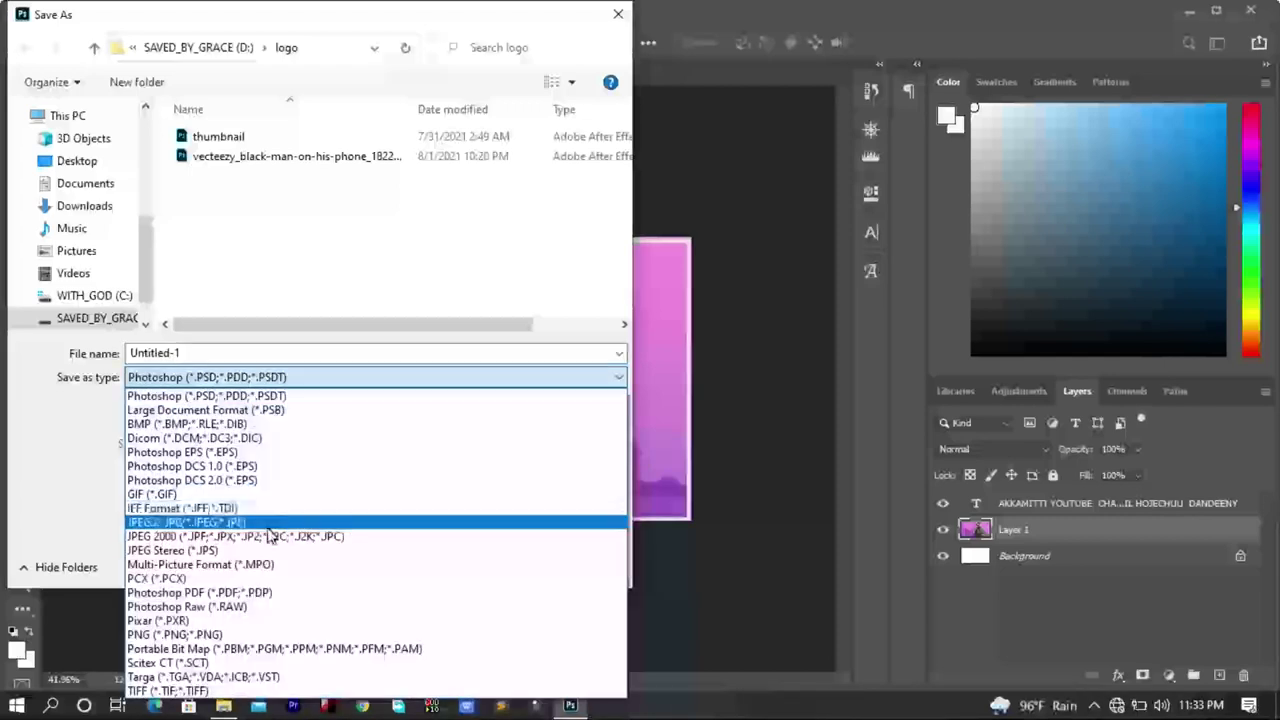
click(270, 523)
click(237, 352)
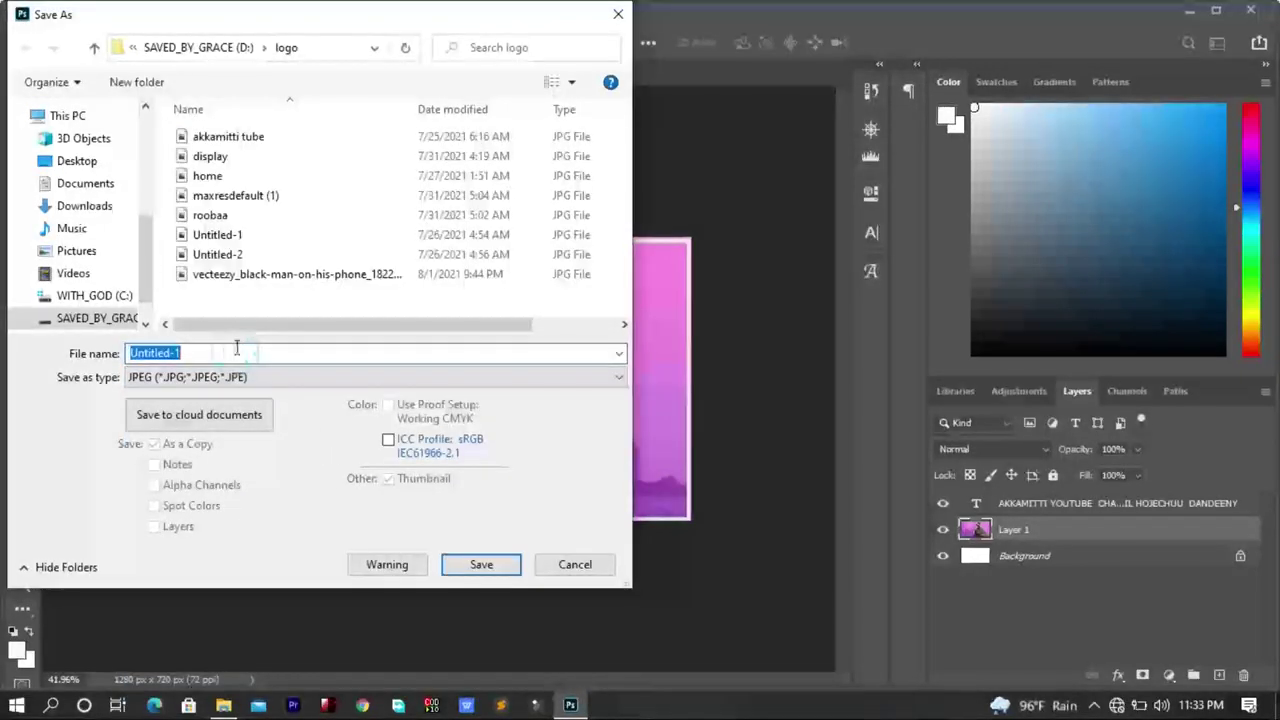
text(THU)
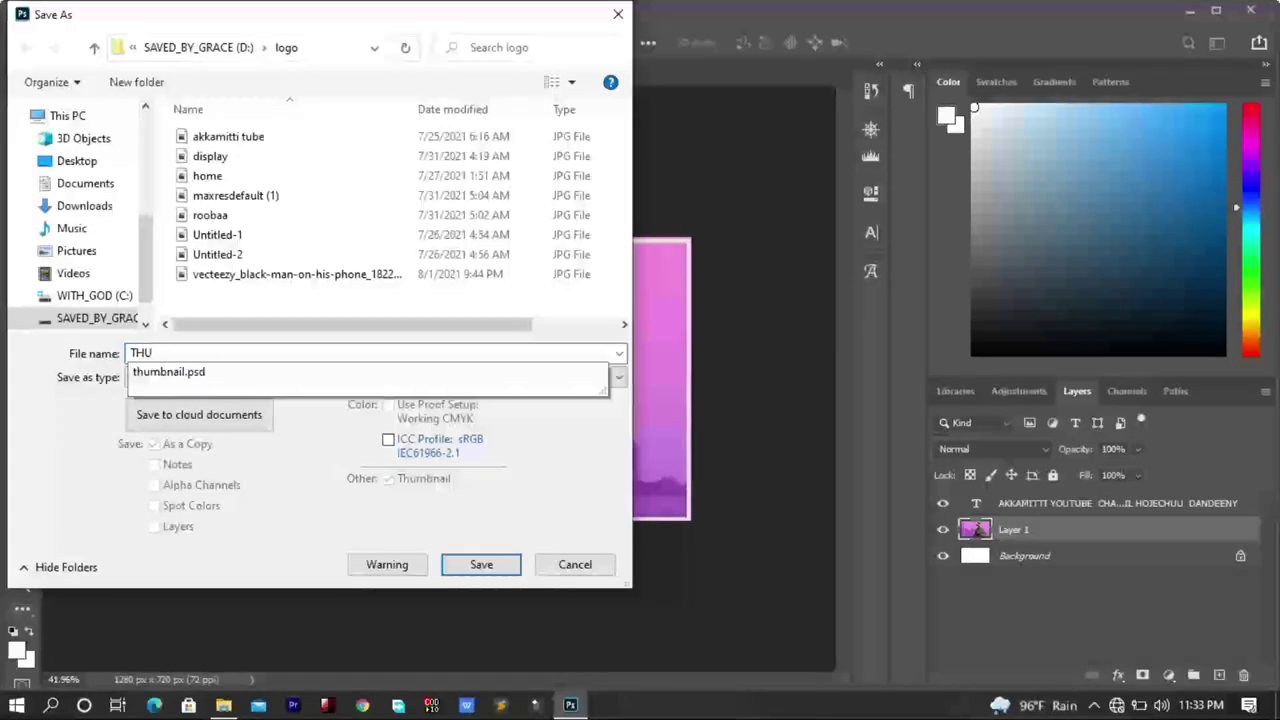
click(242, 378)
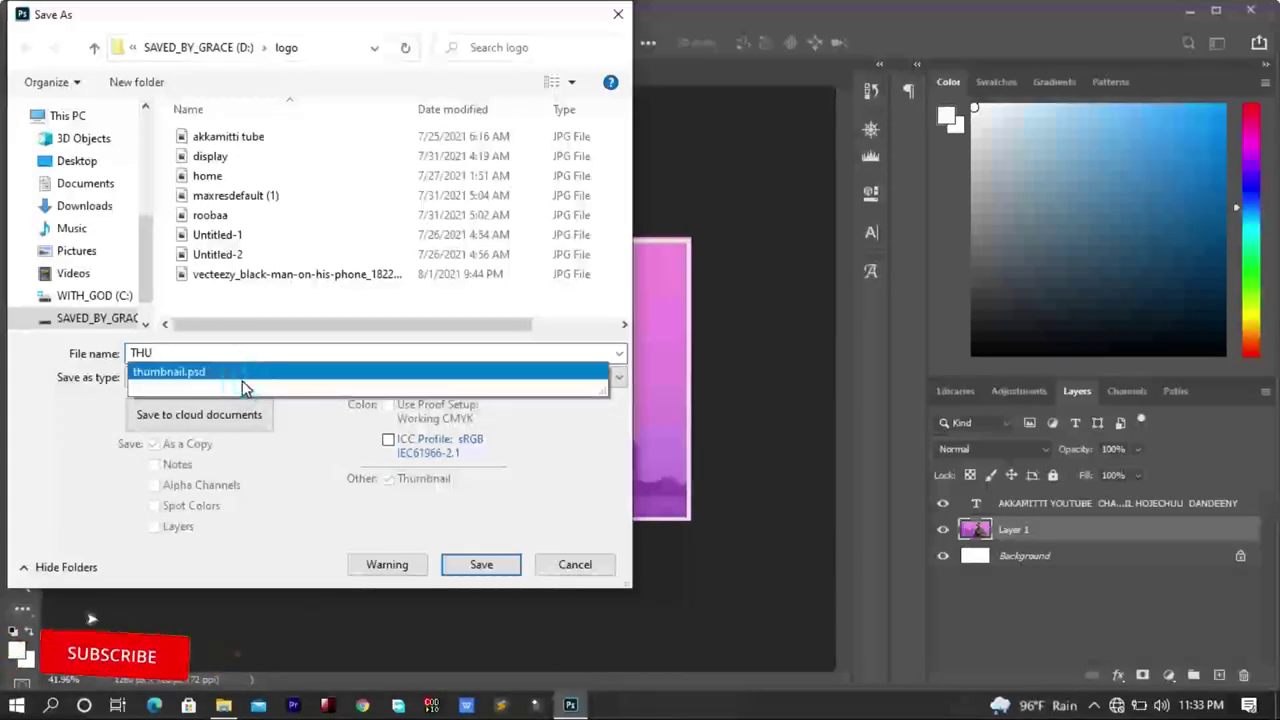
click(224, 376)
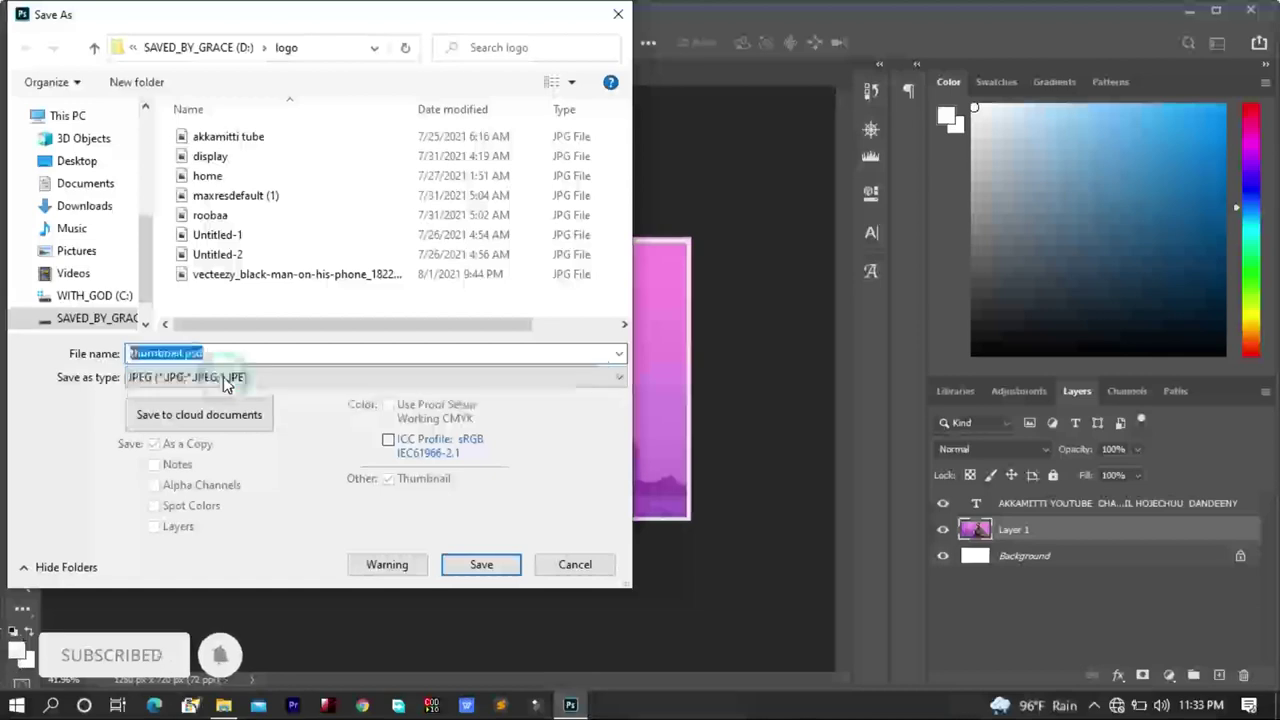
key(End)
key(BackSpace)
key(BackSpace)
key(BackSpace)
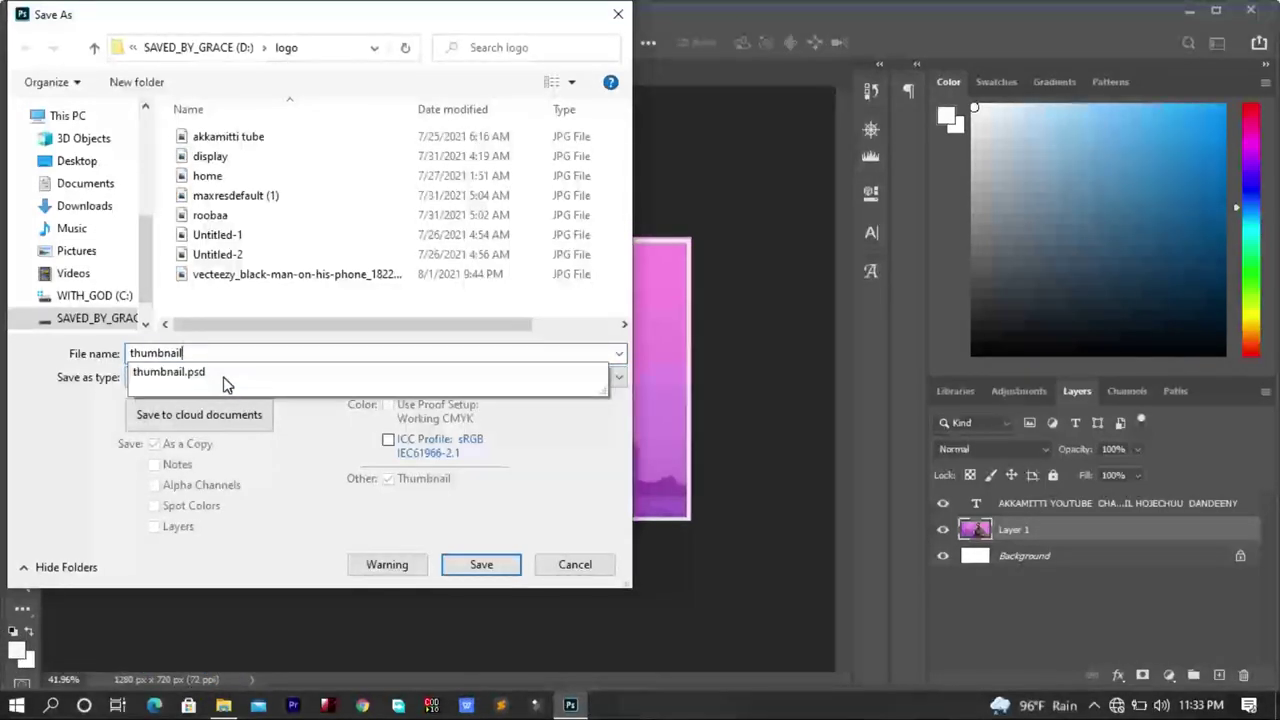
text(2)
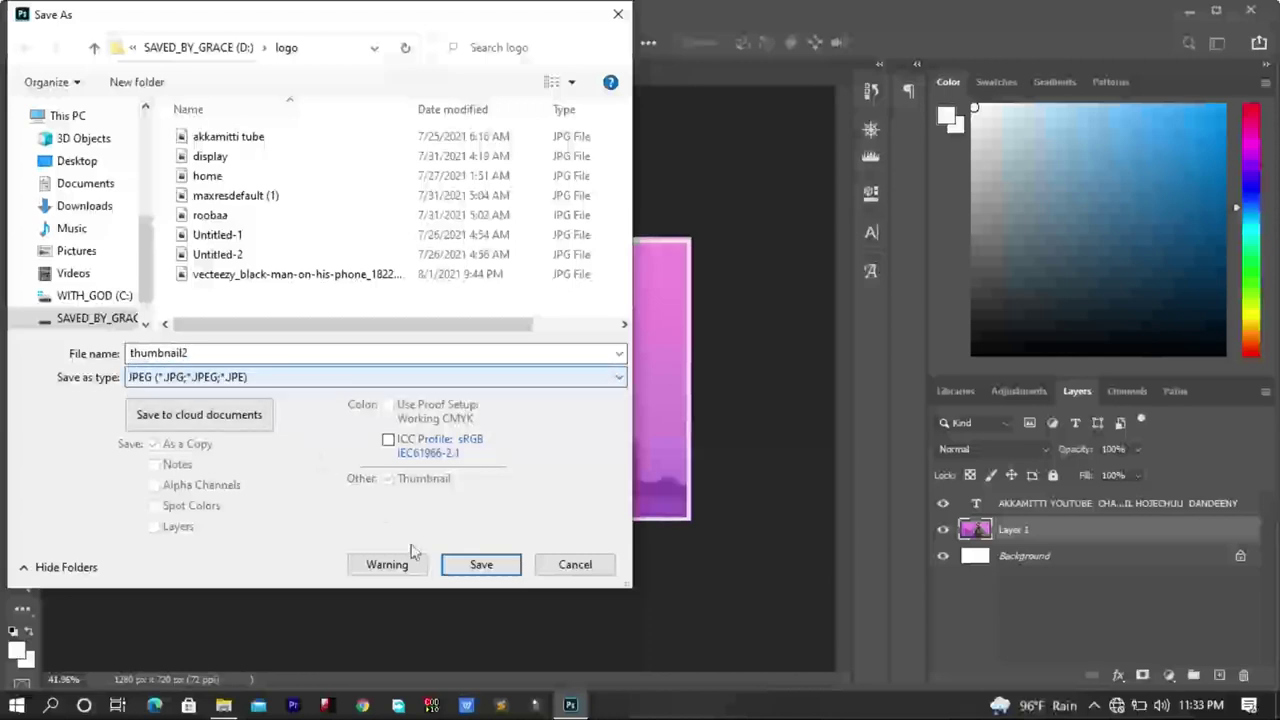
click(478, 567)
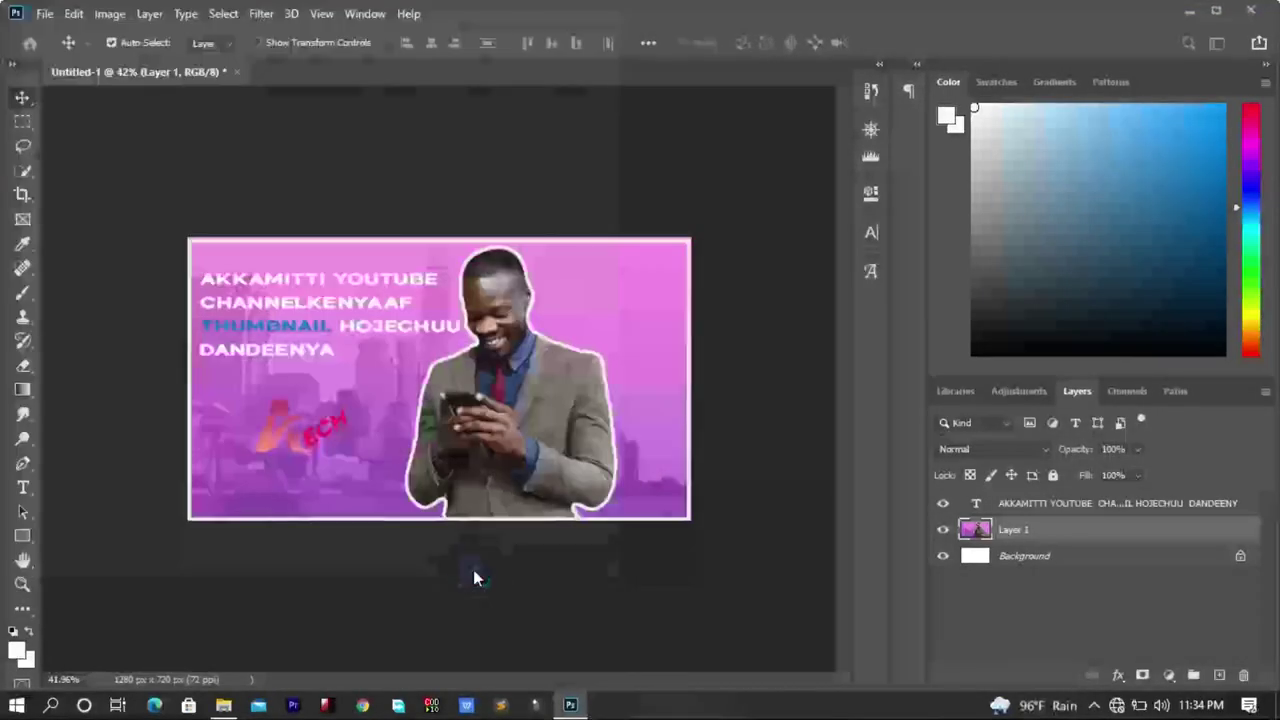
Accept JPEG options at Quality 10 (Maximum), Baseline Standard, then inspect the saved thumbnail.
click(751, 155)
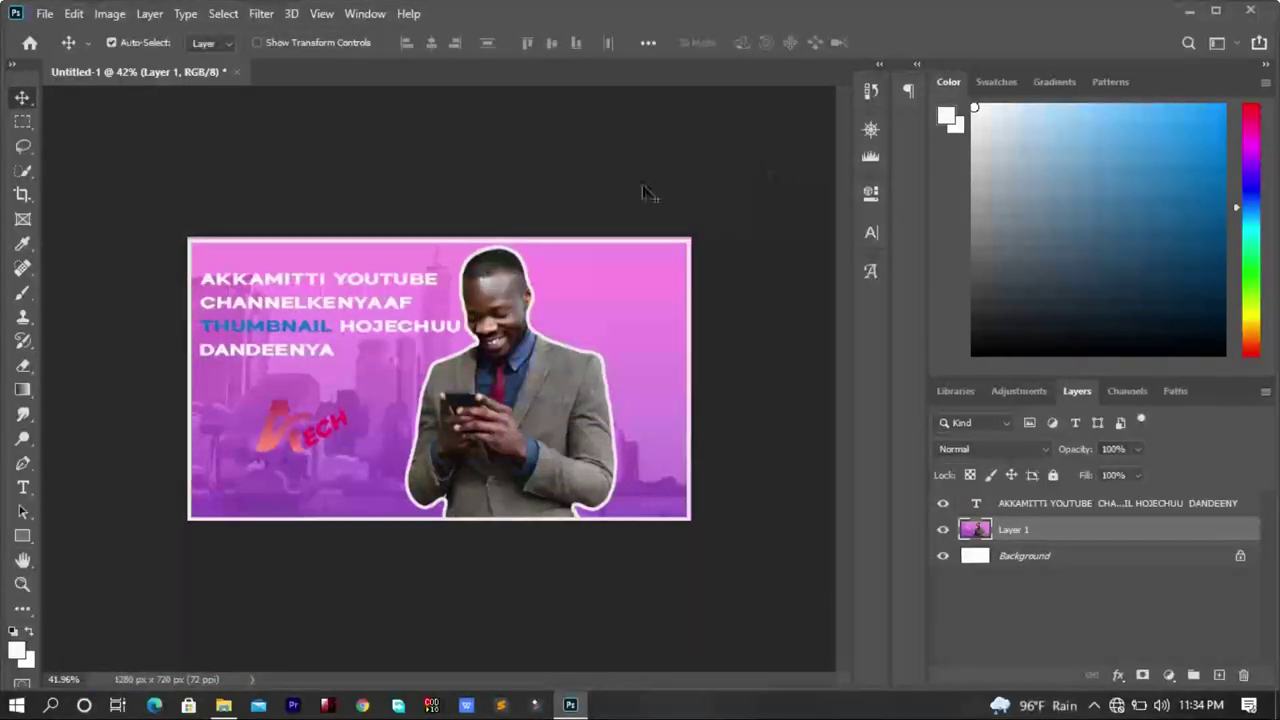
scroll(463, 348, down, 2)
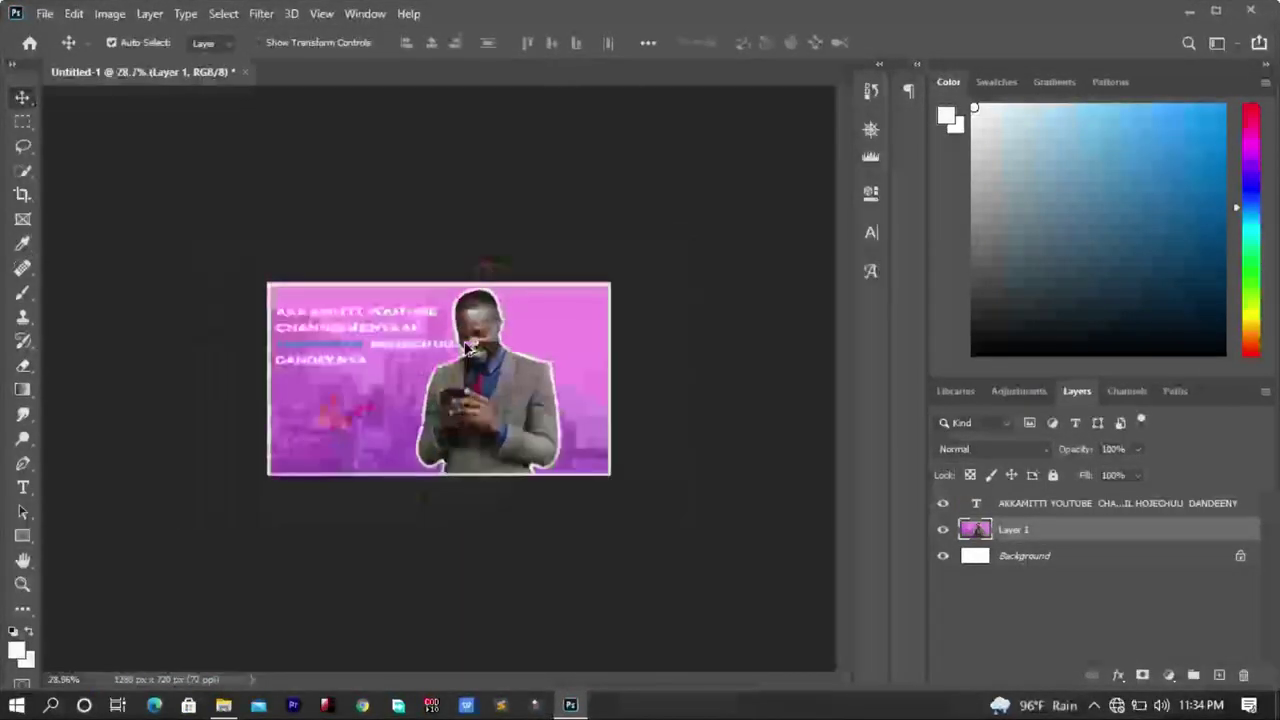
scroll(465, 348, up, 3)
scroll(468, 347, up, 2)
scroll(465, 348, down, 2)
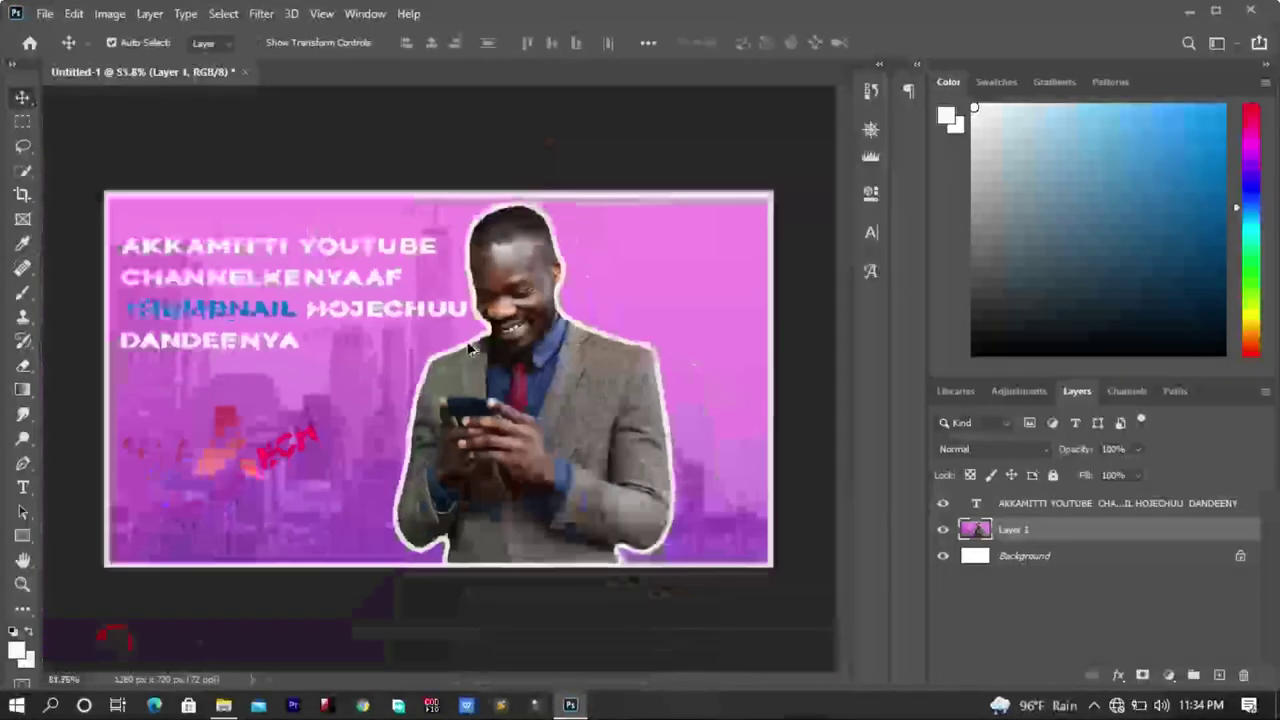
scroll(445, 370, down, 1)
scroll(422, 398, down, 1)
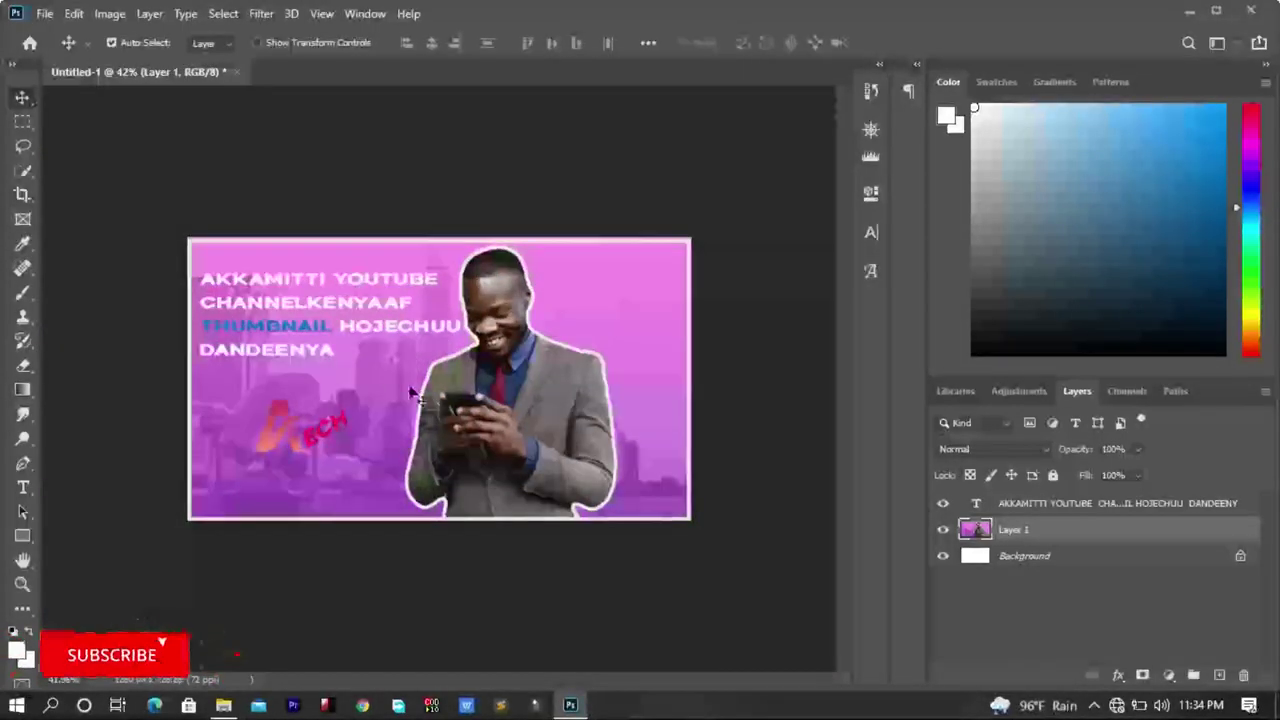